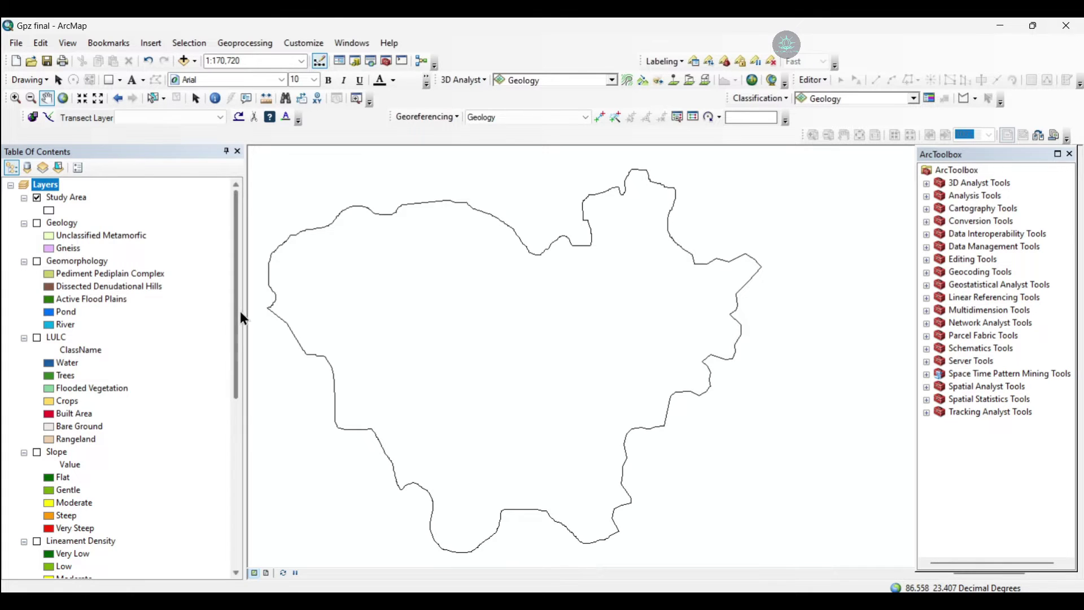
# Expand the Spatial Analyst Tools toolbox in ArcToolbox.
pyautogui.scroll(-3, 236, 310)
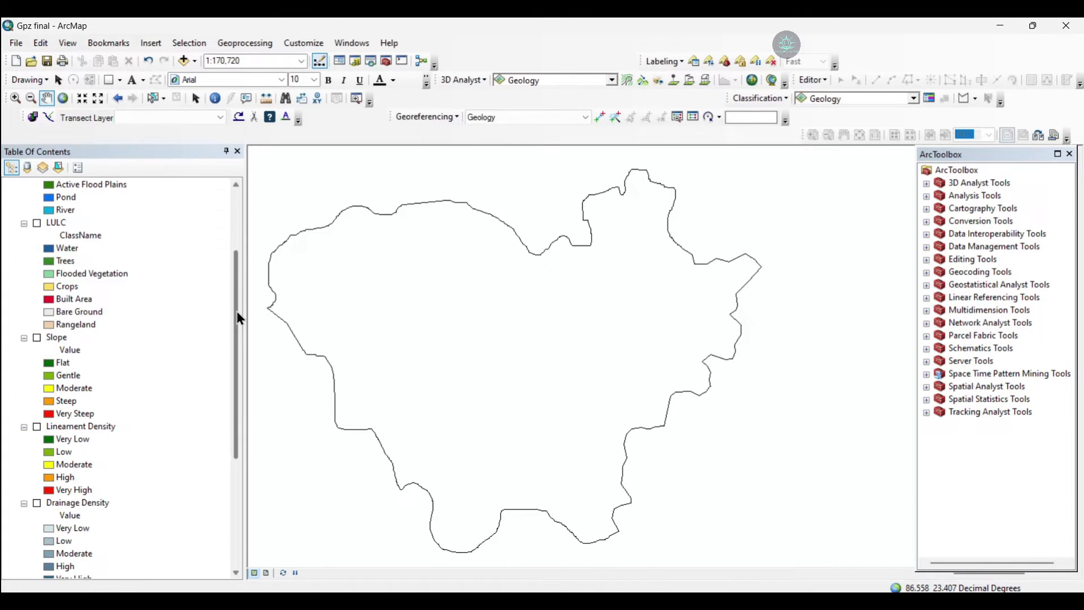
pyautogui.scroll(-1, 238, 313)
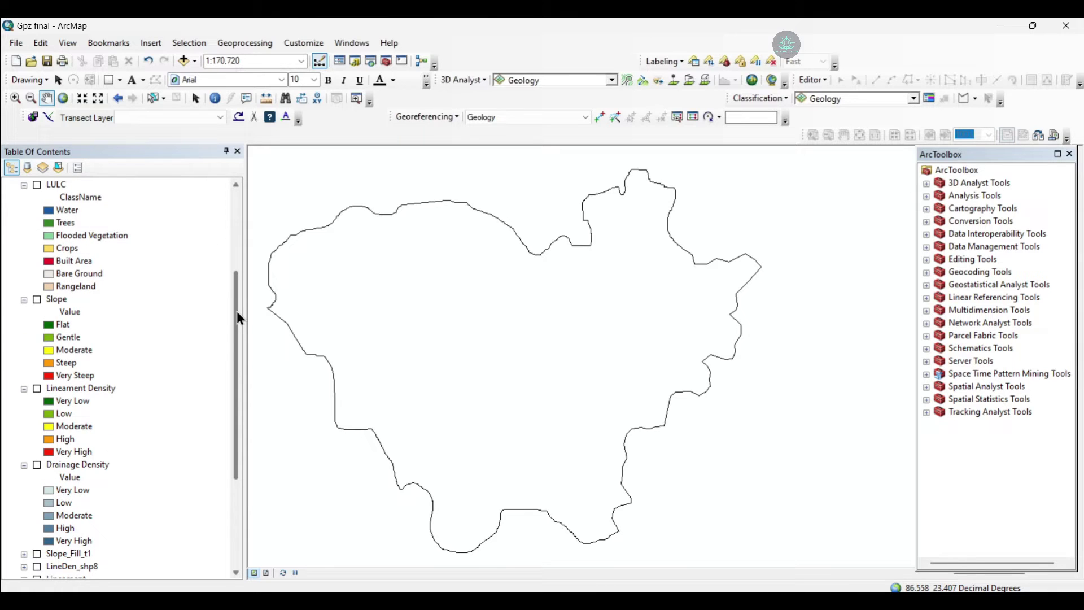
pyautogui.scroll(1, 238, 318)
pyautogui.scroll(3, 238, 318)
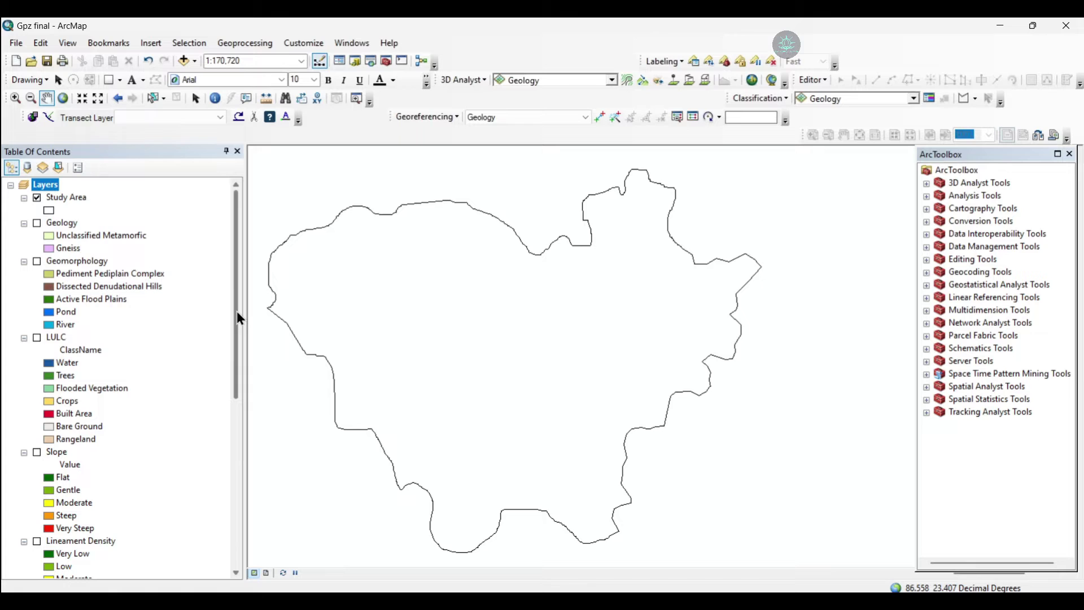
pyautogui.scroll(-1, 237, 311)
pyautogui.scroll(1, 236, 312)
pyautogui.scroll(-4, 238, 315)
pyautogui.click(948, 385)
pyautogui.click(927, 388)
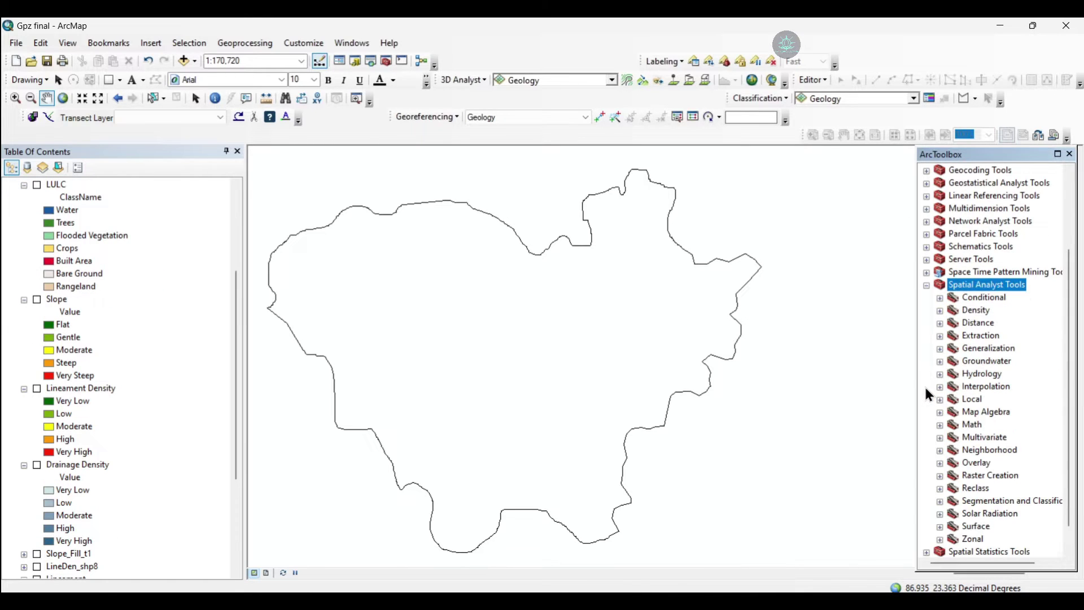
# Expand the Overlay toolset and select the Weighted Overlay tool.
pyautogui.click(989, 463)
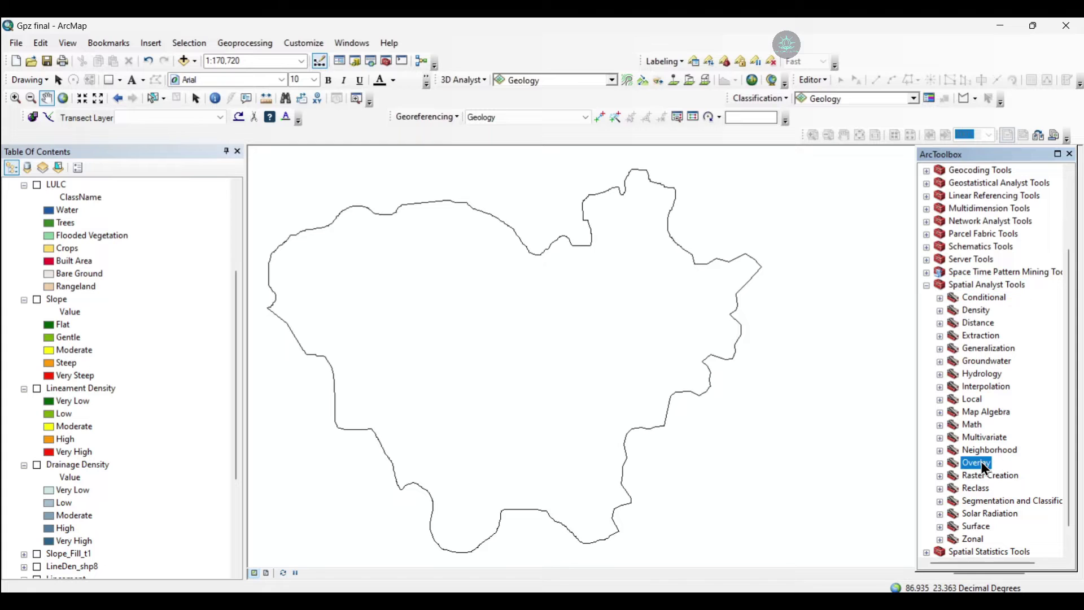
pyautogui.click(940, 464)
pyautogui.scroll(-2, 983, 459)
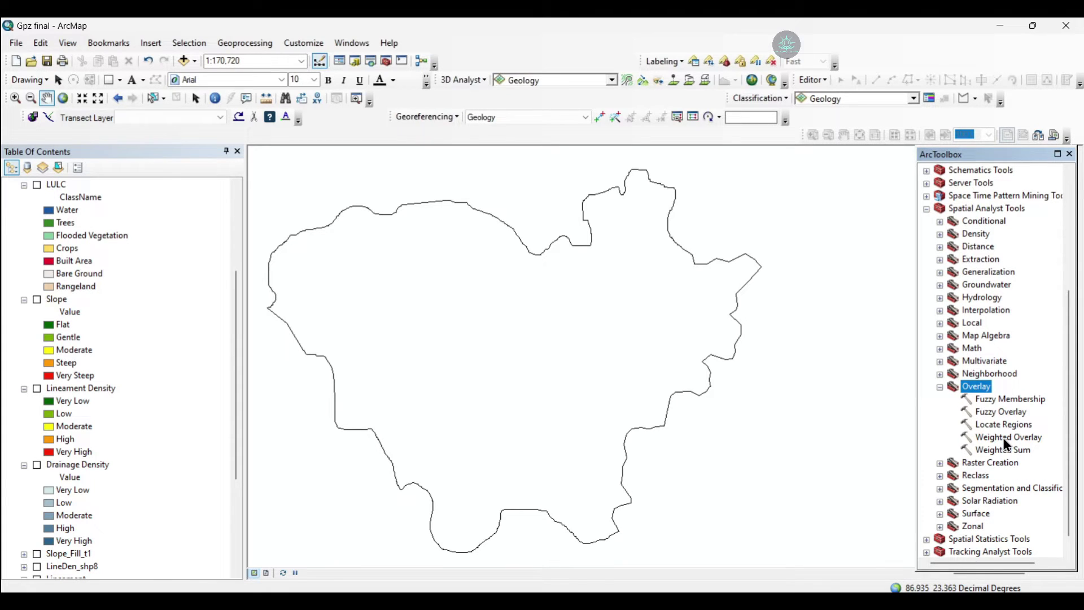
pyautogui.click(1004, 439)
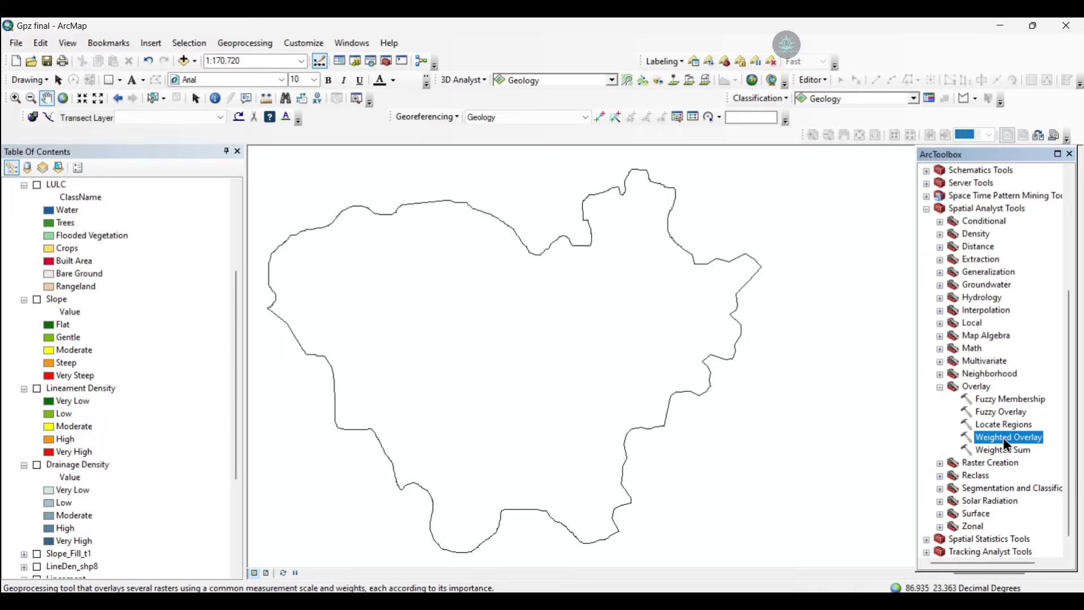
# Launch Weighted Overlay and add Drainage Density as the first input raster.
pyautogui.doubleClick(1005, 438)
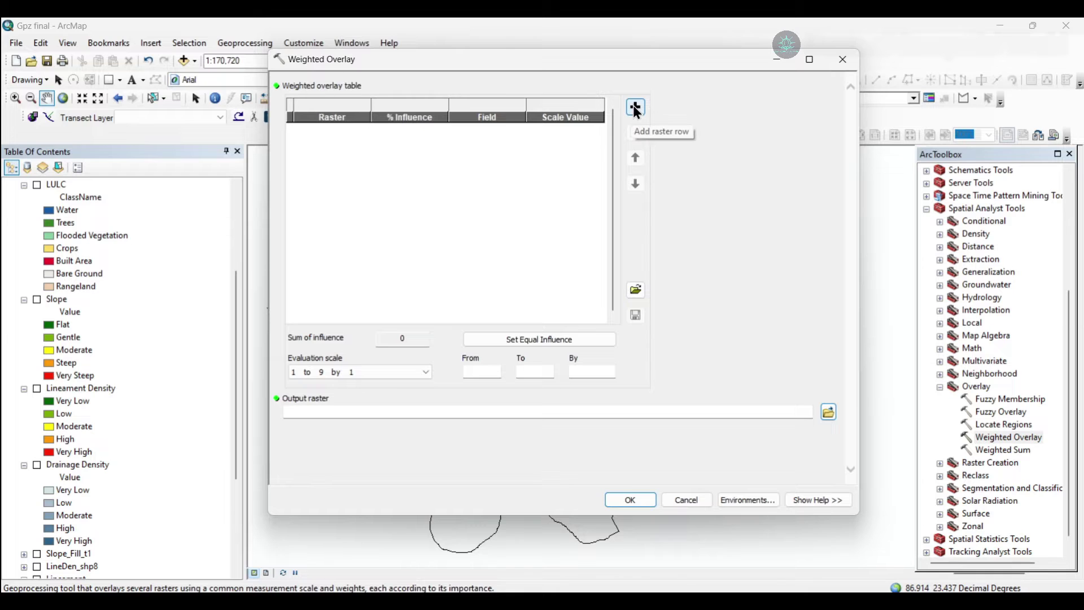
pyautogui.click(642, 110)
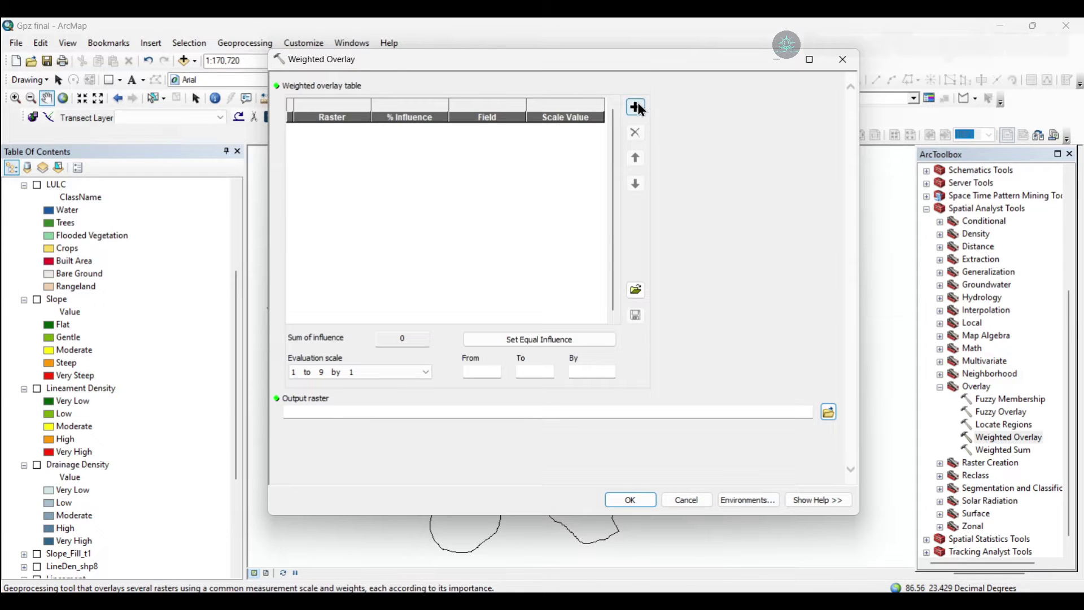
pyautogui.click(636, 108)
pyautogui.click(807, 100)
pyautogui.click(340, 174)
pyautogui.click(699, 501)
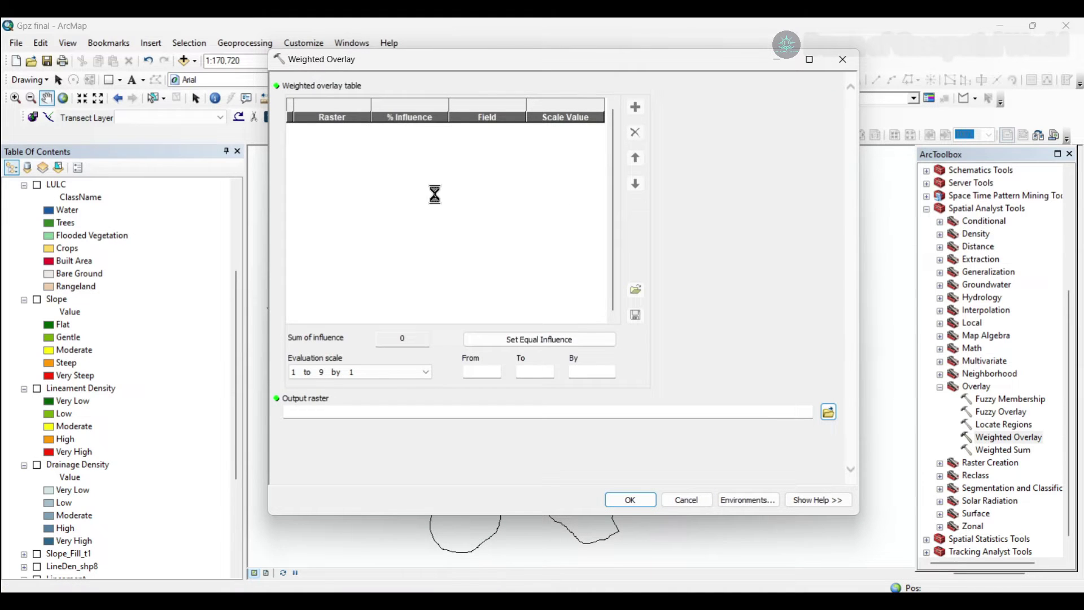
# Add the Lineament Density and Slope rasters to the overlay table.
pyautogui.click(636, 104)
pyautogui.click(806, 100)
pyautogui.click(339, 166)
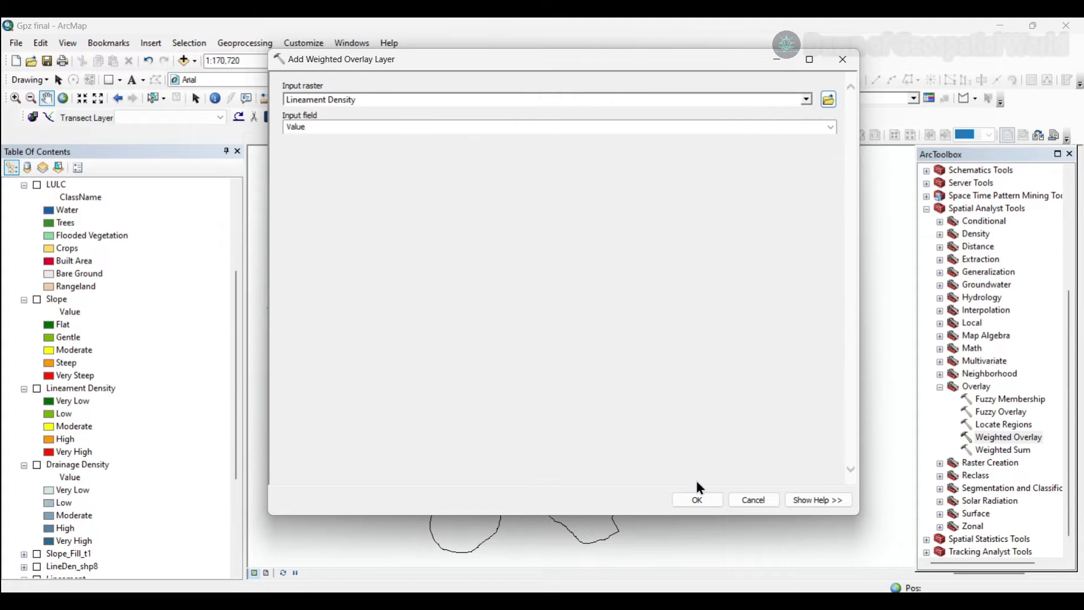
pyautogui.click(698, 500)
pyautogui.click(636, 107)
pyautogui.click(808, 104)
pyautogui.click(349, 154)
pyautogui.click(698, 498)
# Add the LULC, Geomorphology and Geology rasters to the overlay table.
pyautogui.click(637, 108)
pyautogui.click(807, 100)
pyautogui.click(330, 140)
pyautogui.click(699, 499)
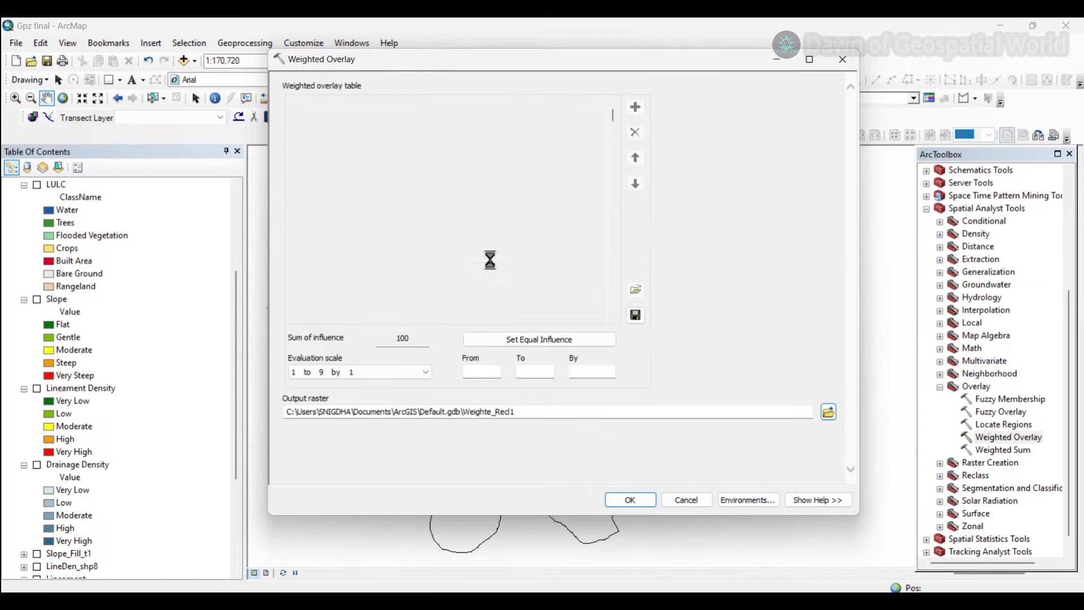
pyautogui.click(636, 108)
pyautogui.click(807, 99)
pyautogui.click(346, 122)
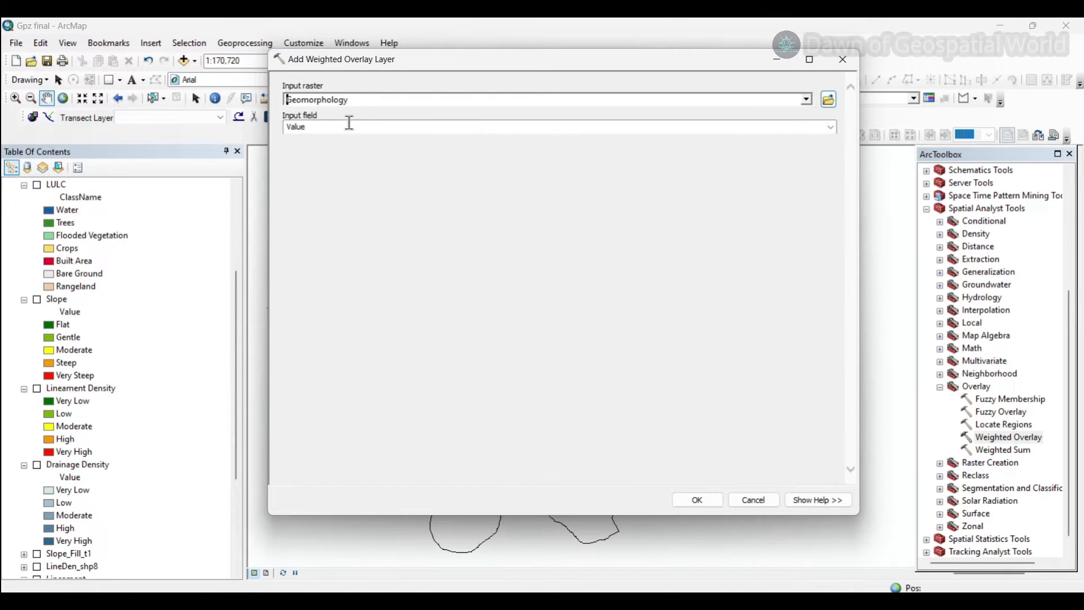
pyautogui.click(696, 500)
pyautogui.click(636, 107)
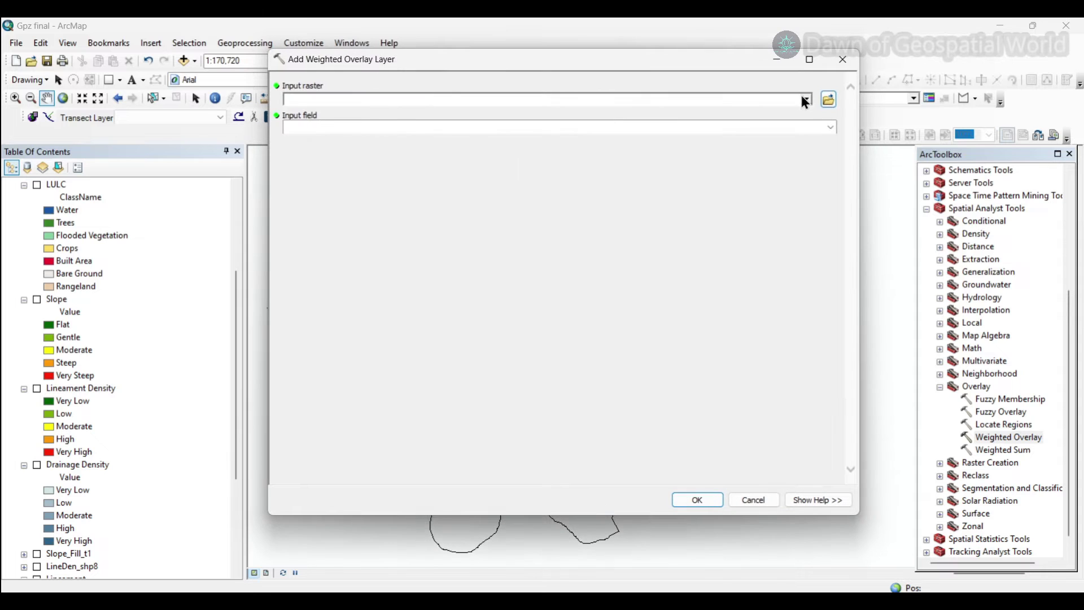
pyautogui.click(807, 100)
pyautogui.click(341, 114)
pyautogui.click(698, 500)
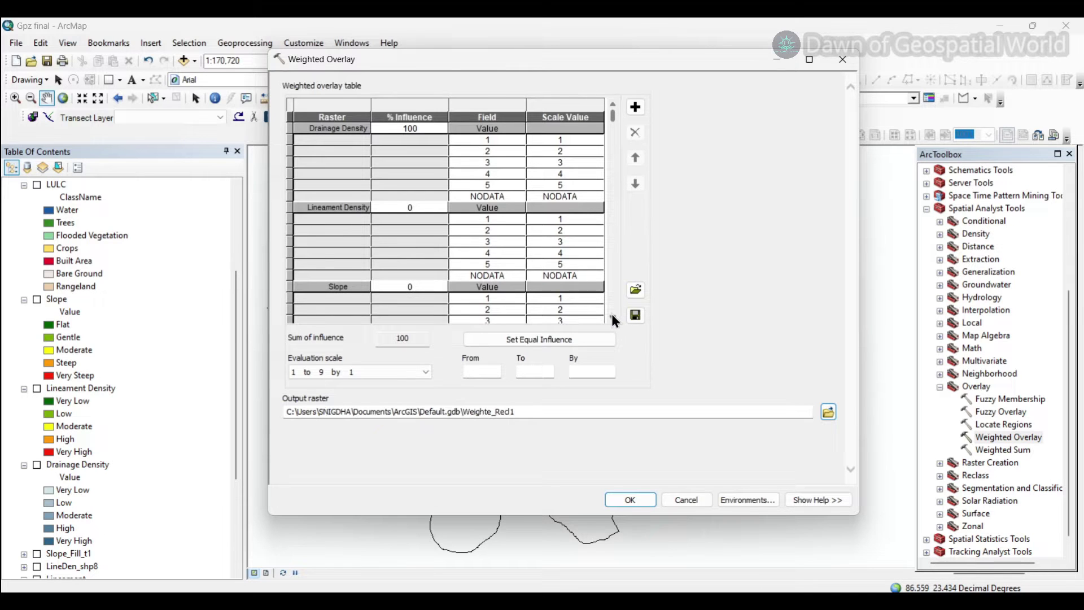
# Scroll through the Weighted Overlay table to review the six loaded rasters.
pyautogui.scroll(-4, 612, 314)
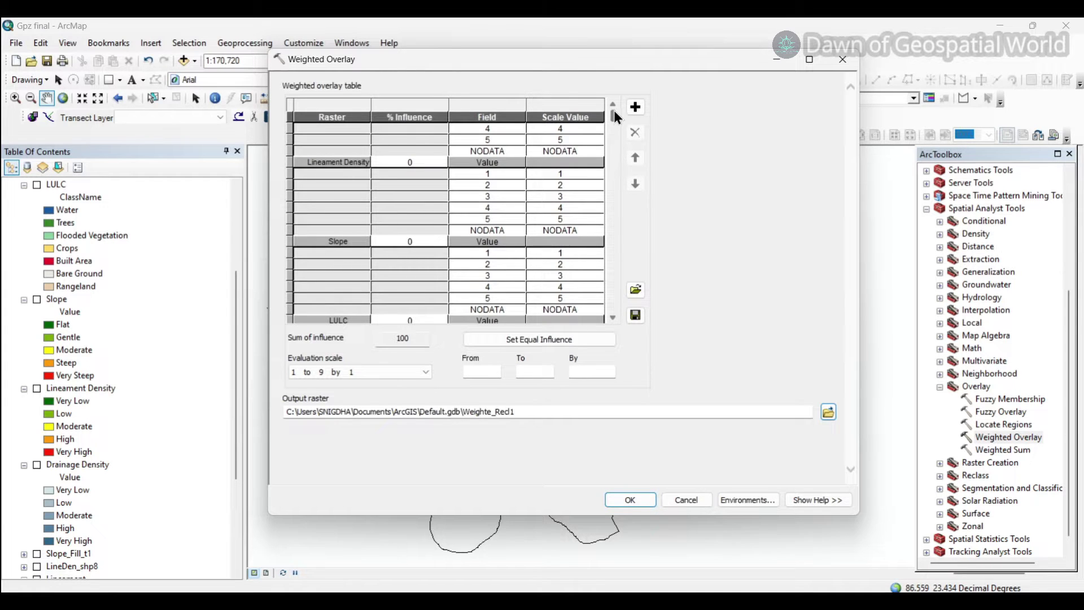
pyautogui.scroll(2, 615, 117)
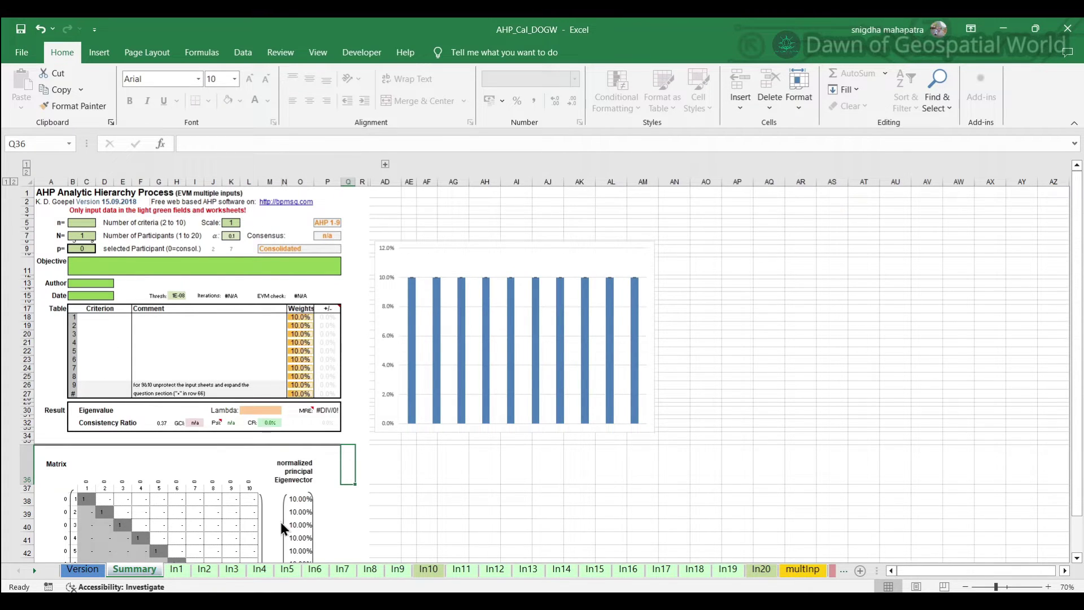
pyautogui.scroll(-1, 209, 512)
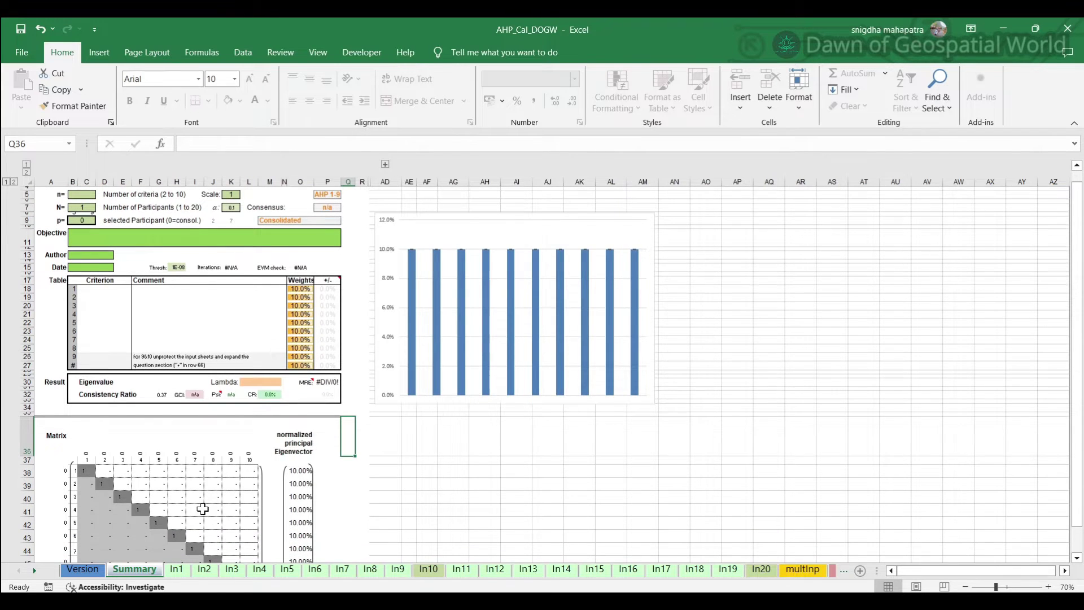
pyautogui.scroll(1, 203, 510)
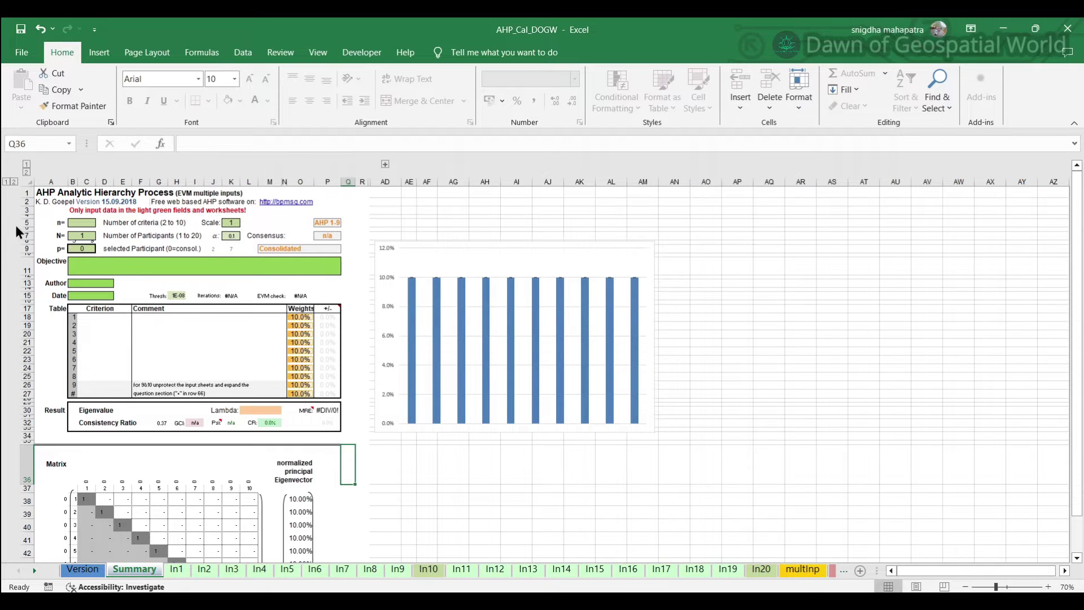
pyautogui.click(90, 224)
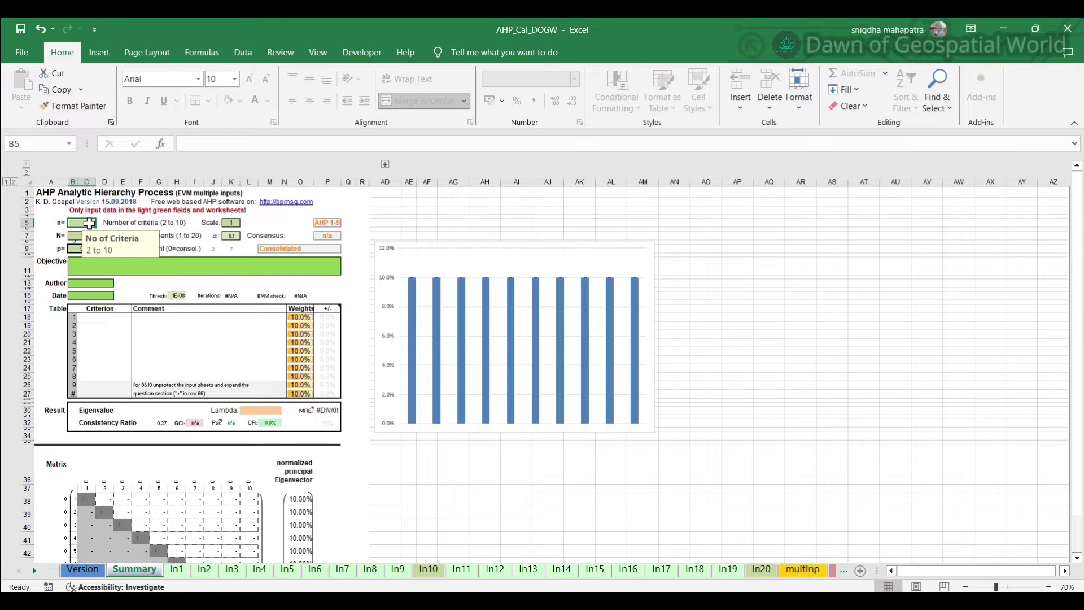
pyautogui.click(520, 548)
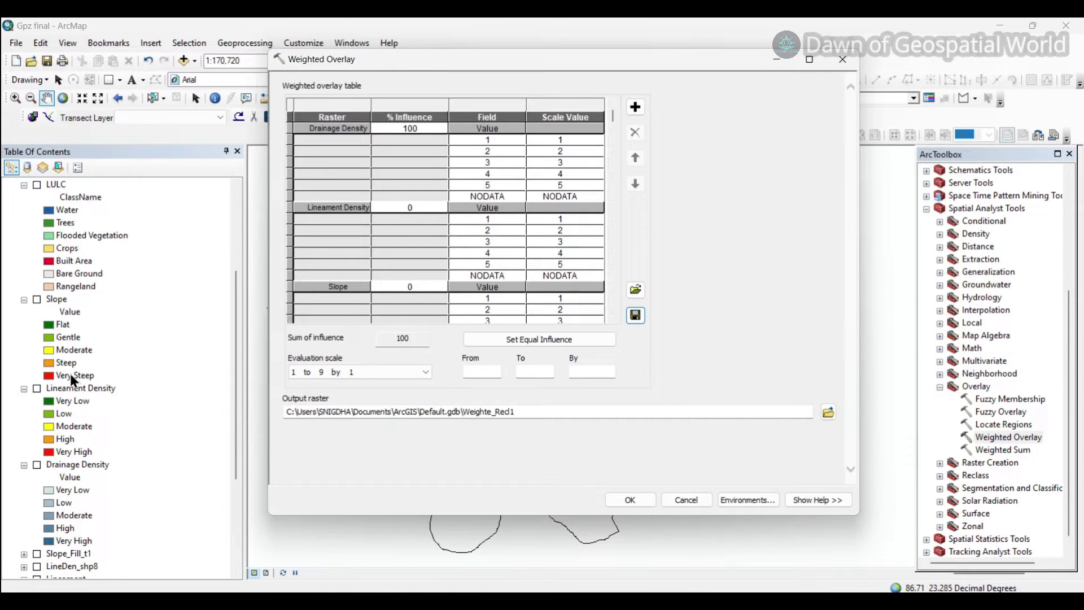
pyautogui.moveTo(231, 297); pyautogui.dragTo(233, 210)
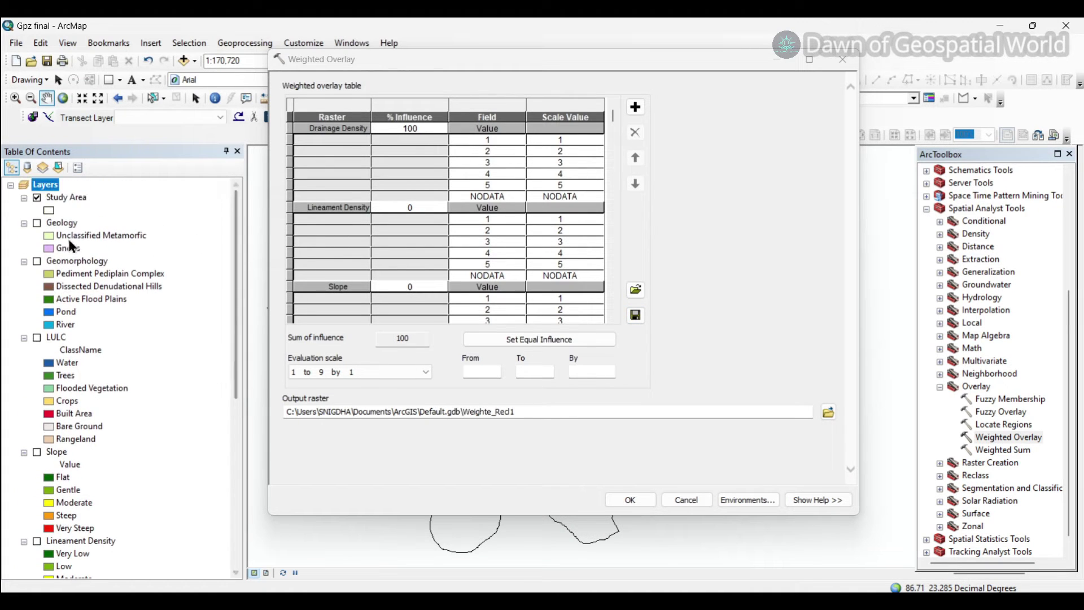
pyautogui.moveTo(229, 280); pyautogui.dragTo(237, 375)
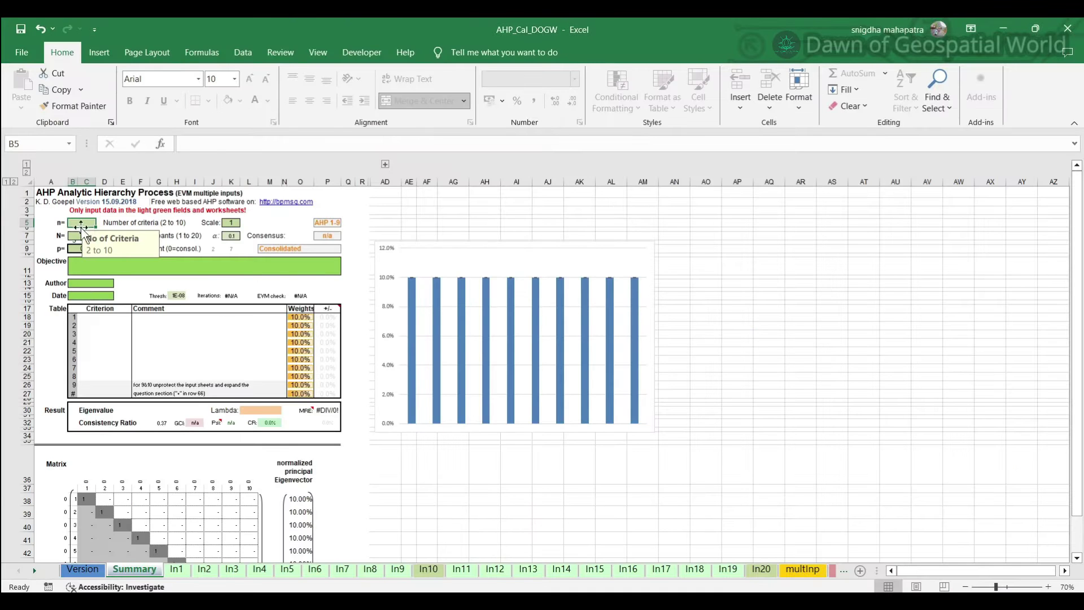
# Set 6 criteria and enter the objective 'DELINEATION OF GROUNDWATER POTENTIAL ZONE MAPPING BY AHP PROCESSES'.
pyautogui.write('6')
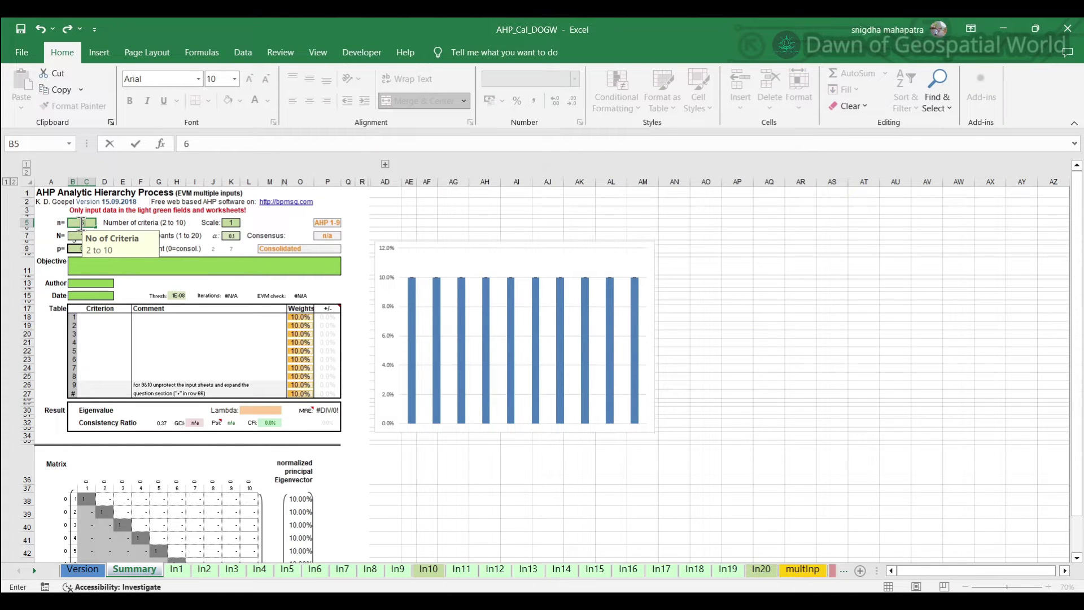
pyautogui.click(84, 265)
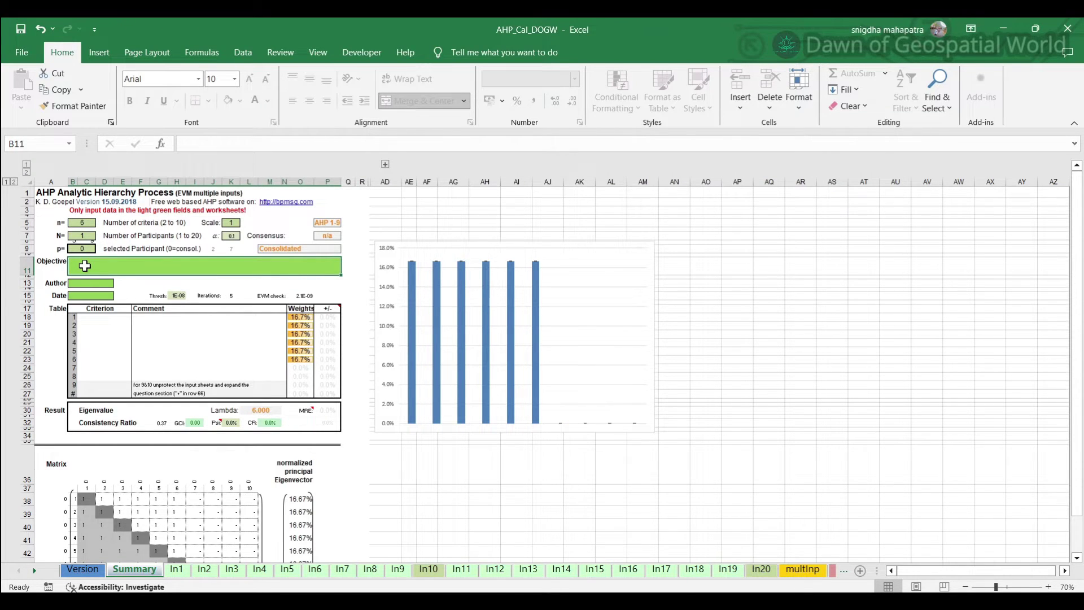
pyautogui.write('DELINEATI')
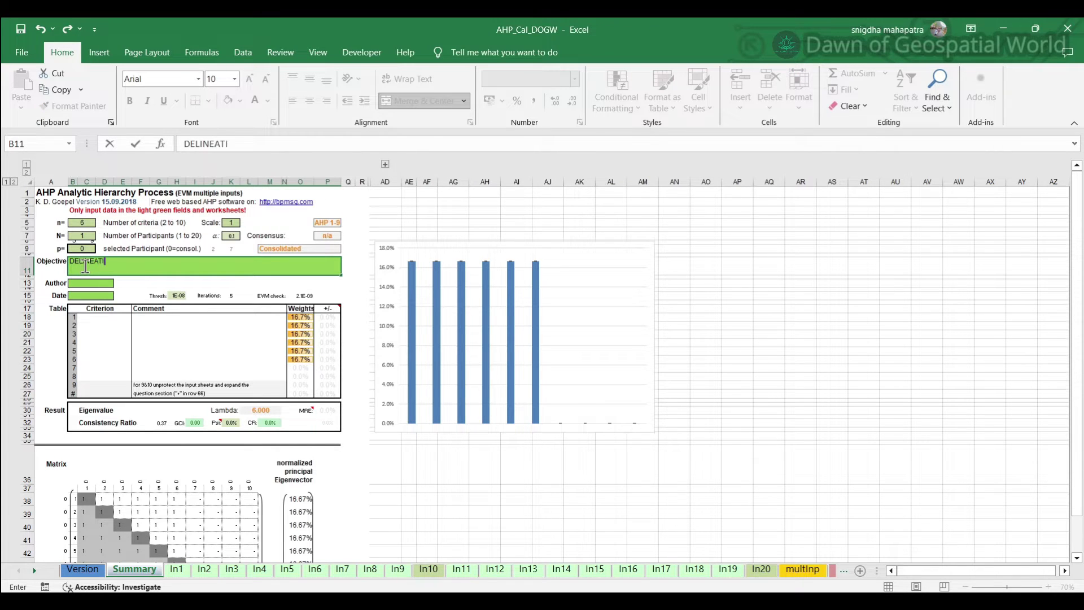
pyautogui.write('ON OF GROUNDWATER POTENT')
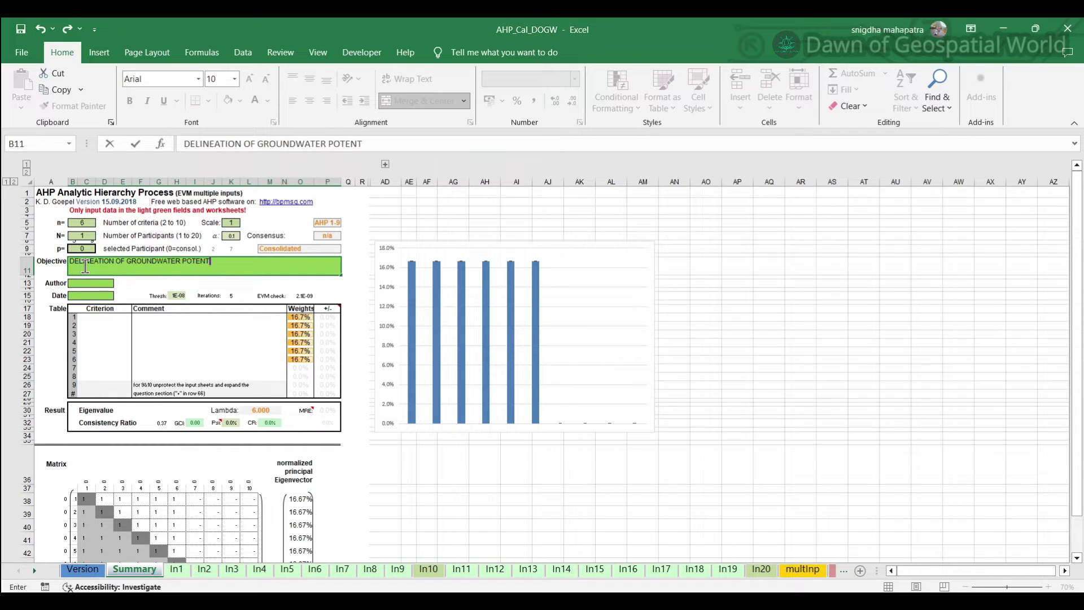
pyautogui.write('IAL ZONE MAPPING')
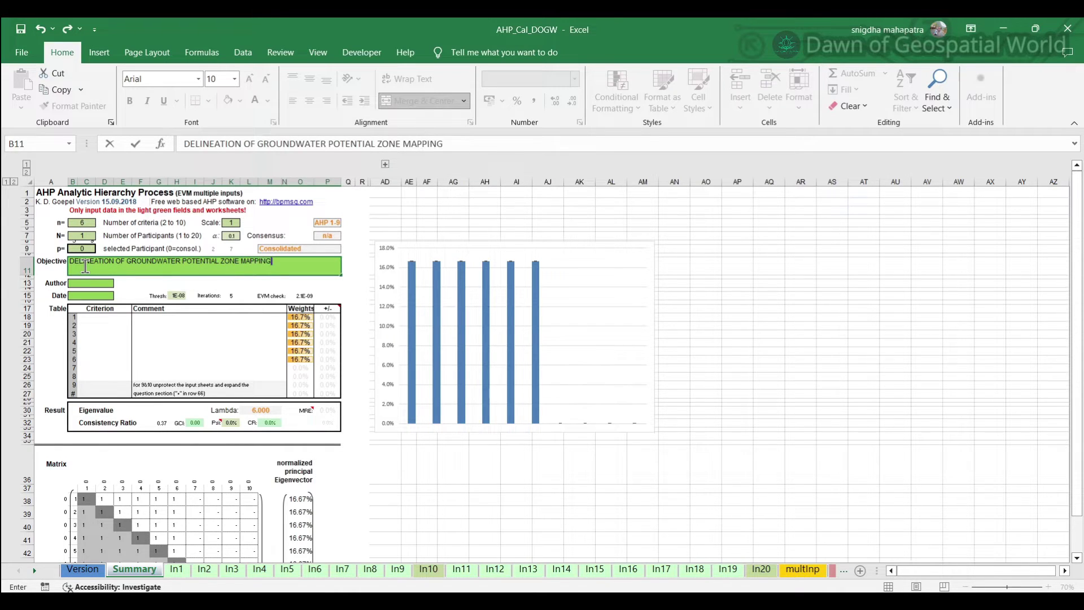
pyautogui.write(' BY AHP PROCESSES')
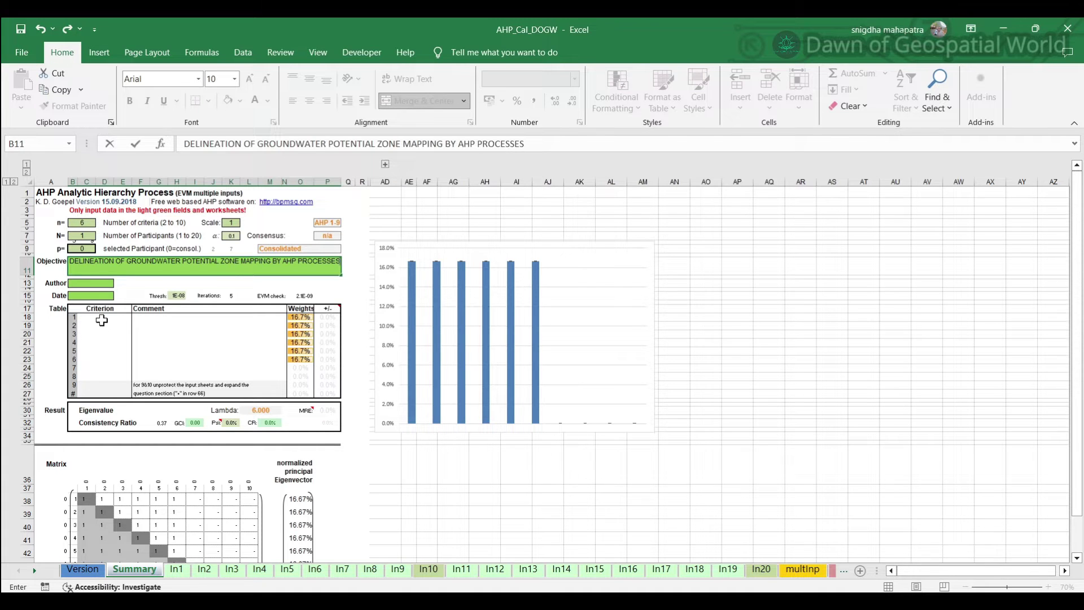
# Commit the objective and enter DRAINAGE DENSITY and LULC as the first two criteria.
pyautogui.click(92, 283)
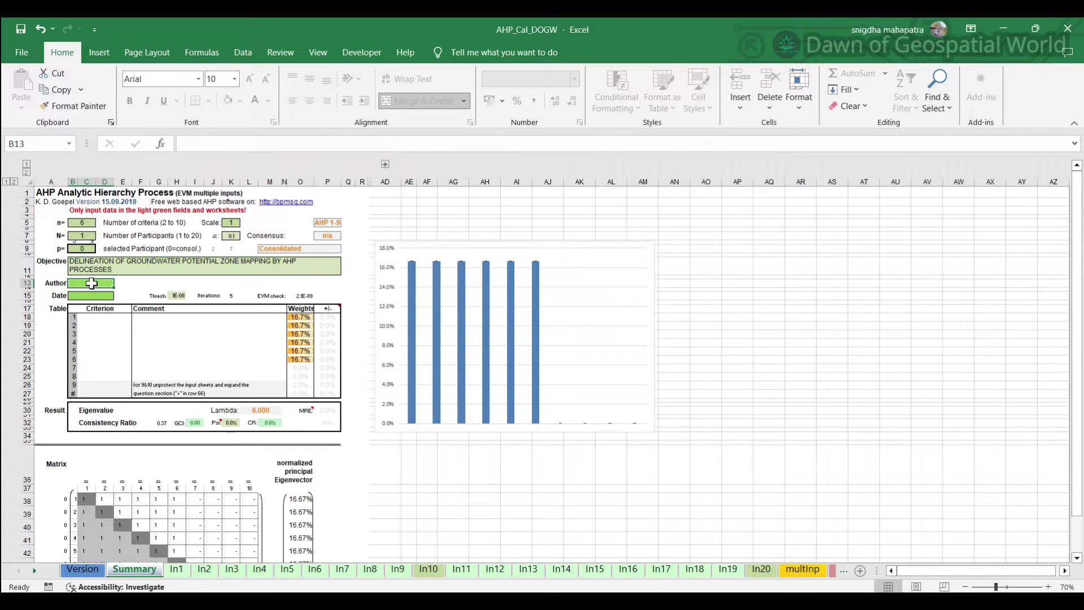
pyautogui.click(97, 321)
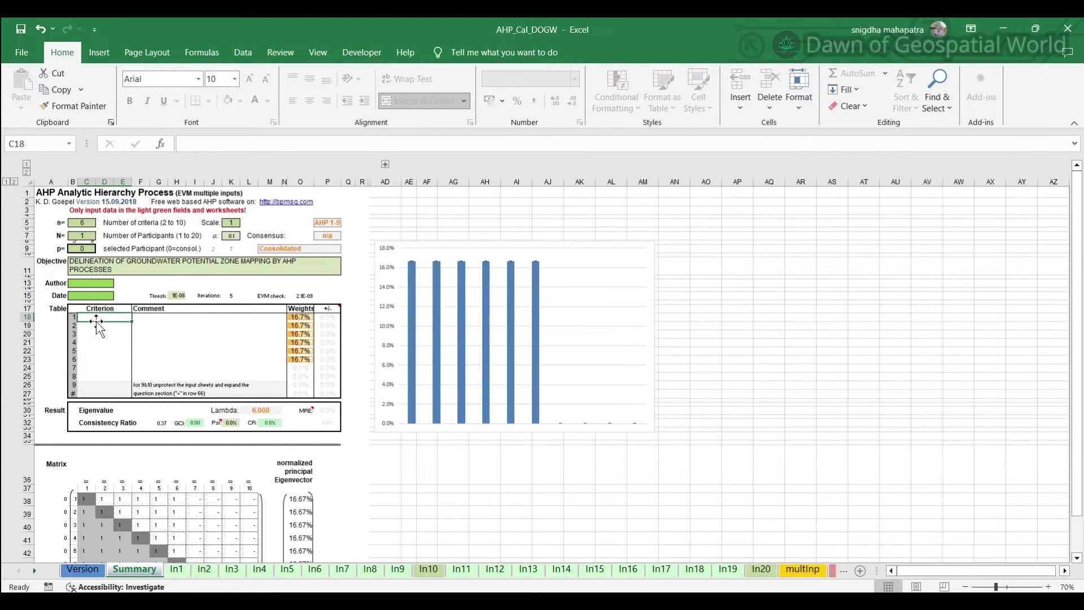
pyautogui.write('DRAINAGE DENSITY')
pyautogui.press('Return')
pyautogui.write('LULC')
pyautogui.hotkey('ctrl', 'Return')
pyautogui.press('Return')
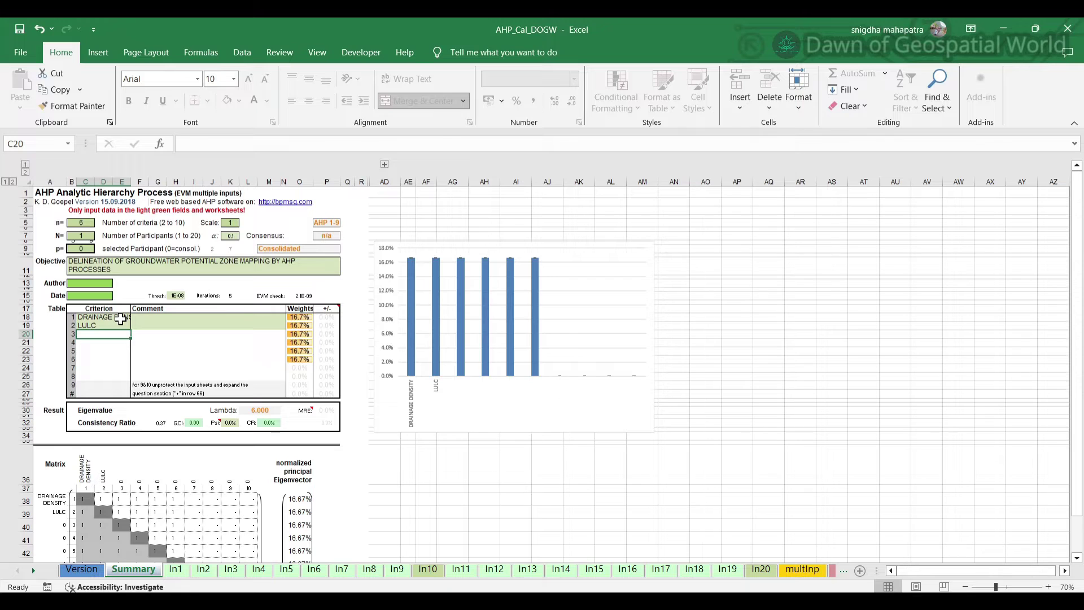
# Enter SLOPE, LINEAMENT DENSITY, GEOLOGY and GEOMORPHOLOGY as criteria three to six.
pyautogui.write('SLOPE')
pyautogui.press('Return')
pyautogui.write('LINEAMENT DENSITY')
pyautogui.press('Return')
pyautogui.write('GEOLOGY')
pyautogui.press('Return')
pyautogui.write('GEOMORPHOLOGY')
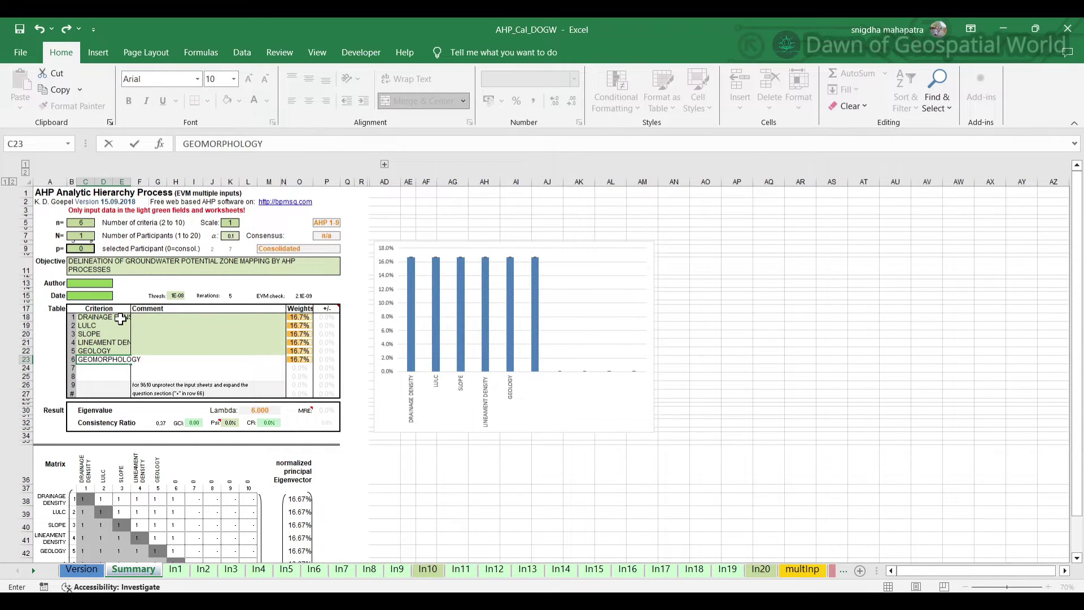
pyautogui.click(334, 464)
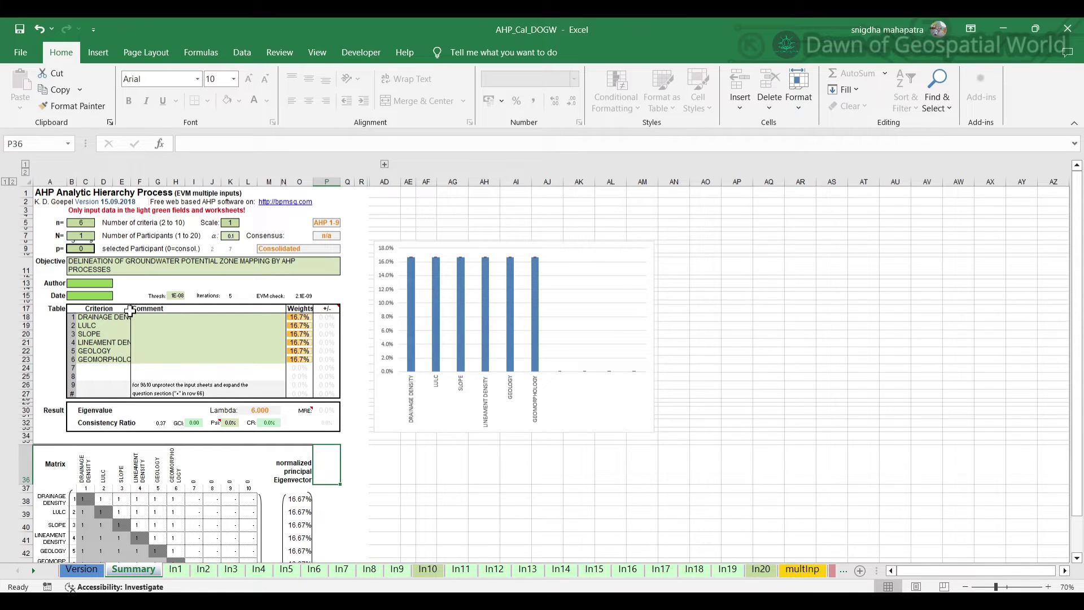
# Open the In1 pairwise comparison sheet and look over its layout.
pyautogui.click(182, 568)
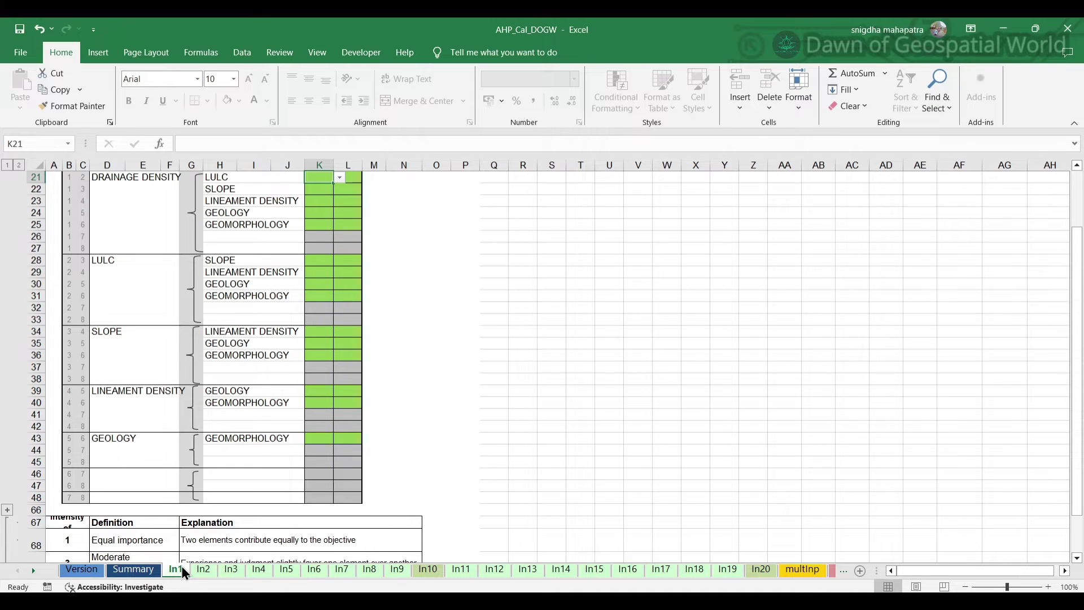
pyautogui.scroll(2, 413, 359)
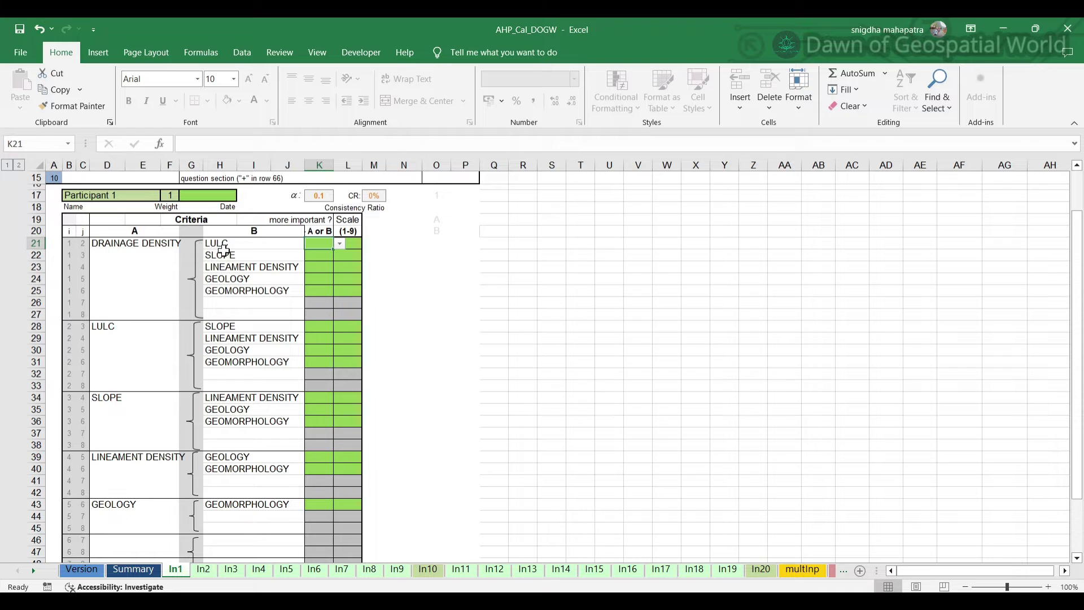
pyautogui.scroll(-6, 397, 363)
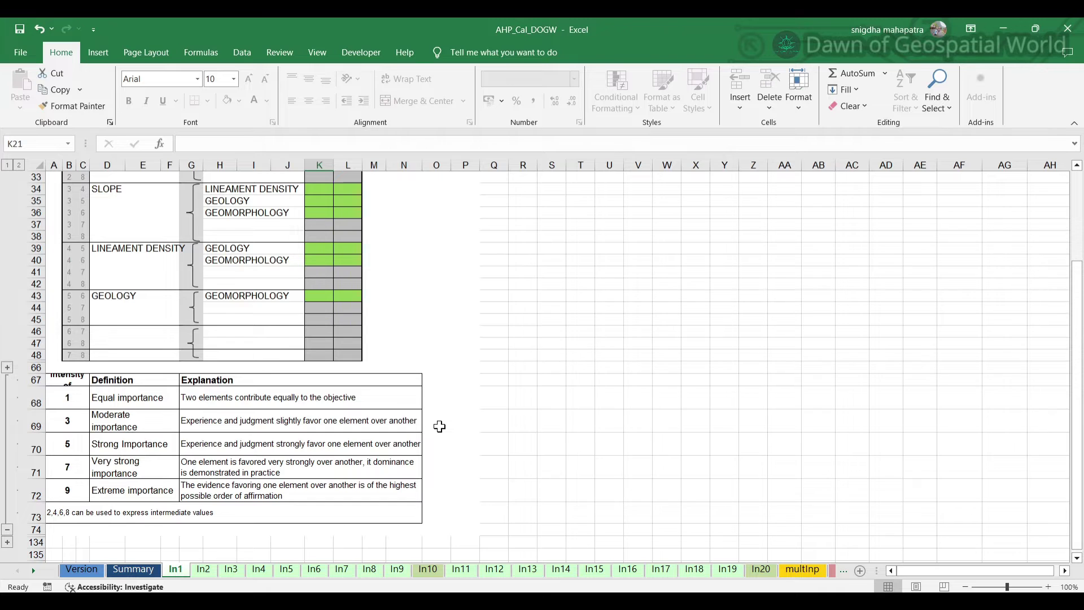
pyautogui.scroll(7, 440, 427)
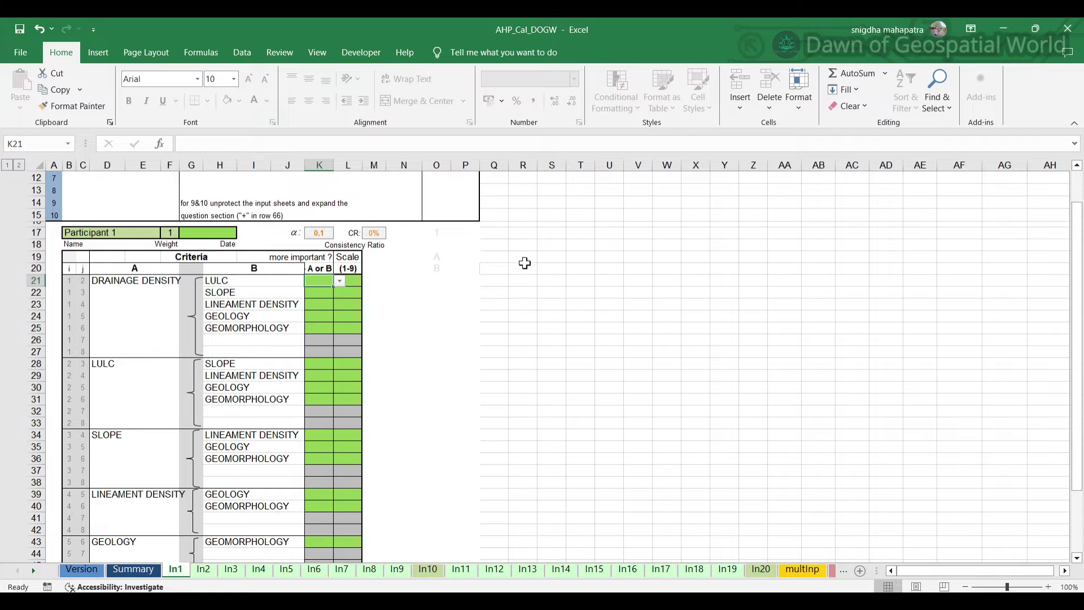
# Choose B for Drainage Density versus LULC, Slope and Lineament Density.
pyautogui.click(341, 283)
pyautogui.click(329, 300)
pyautogui.click(332, 293)
pyautogui.click(340, 293)
pyautogui.click(335, 313)
pyautogui.click(325, 305)
pyautogui.click(333, 326)
# Choose B for Drainage Density versus Geology and Geomorphology.
pyautogui.click(325, 316)
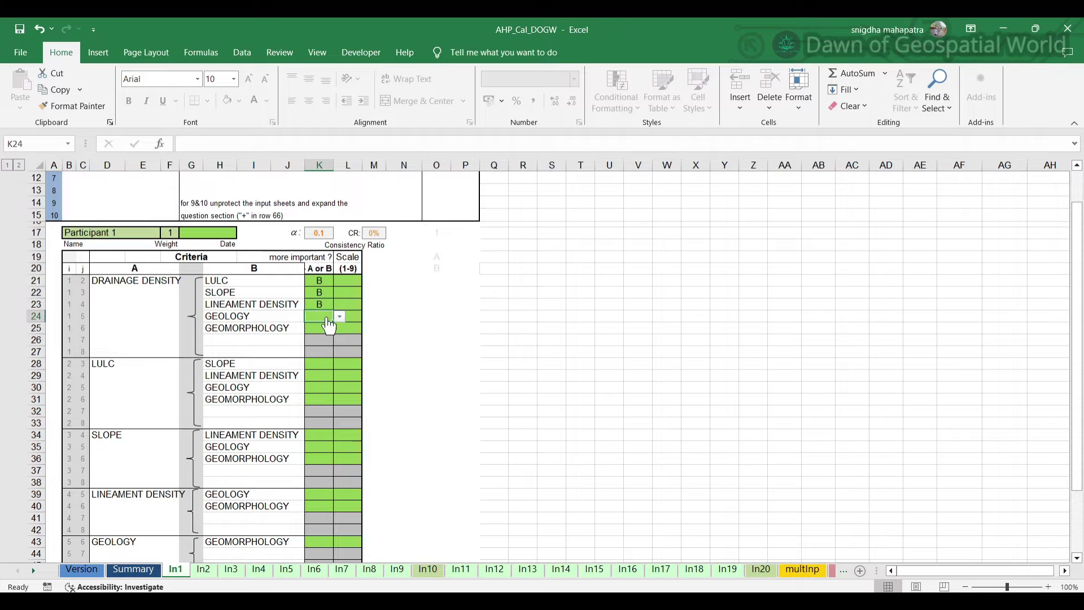
pyautogui.click(340, 317)
pyautogui.click(331, 337)
pyautogui.click(323, 328)
pyautogui.click(340, 334)
pyautogui.click(325, 344)
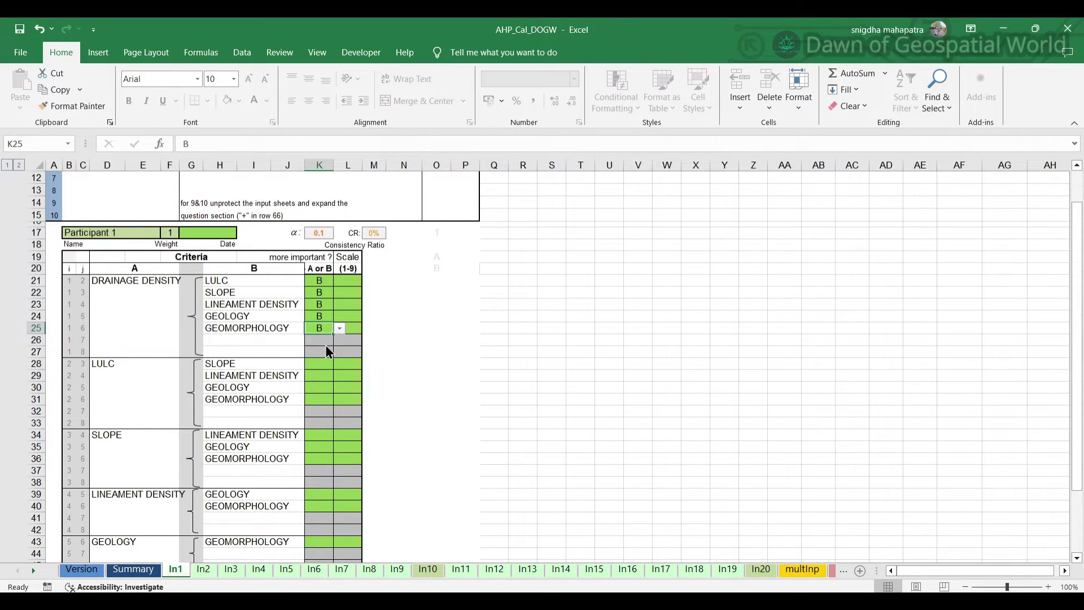
pyautogui.click(350, 282)
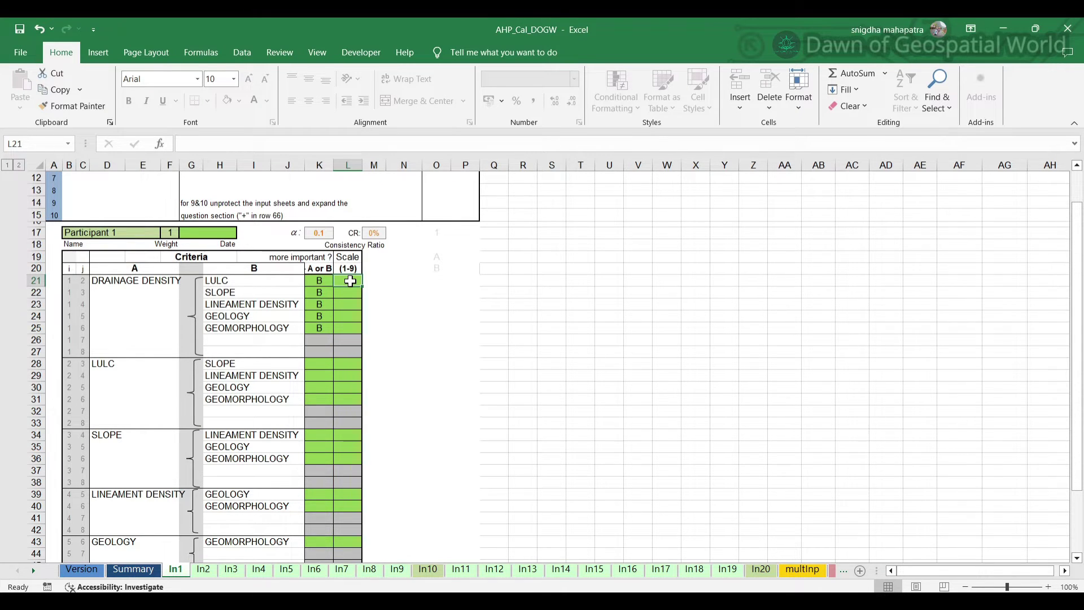
# Enter intensities 2, 3, 4, 5 and 6 in L21–L25 for the Drainage Density comparisons.
pyautogui.write('2')
pyautogui.press('Return')
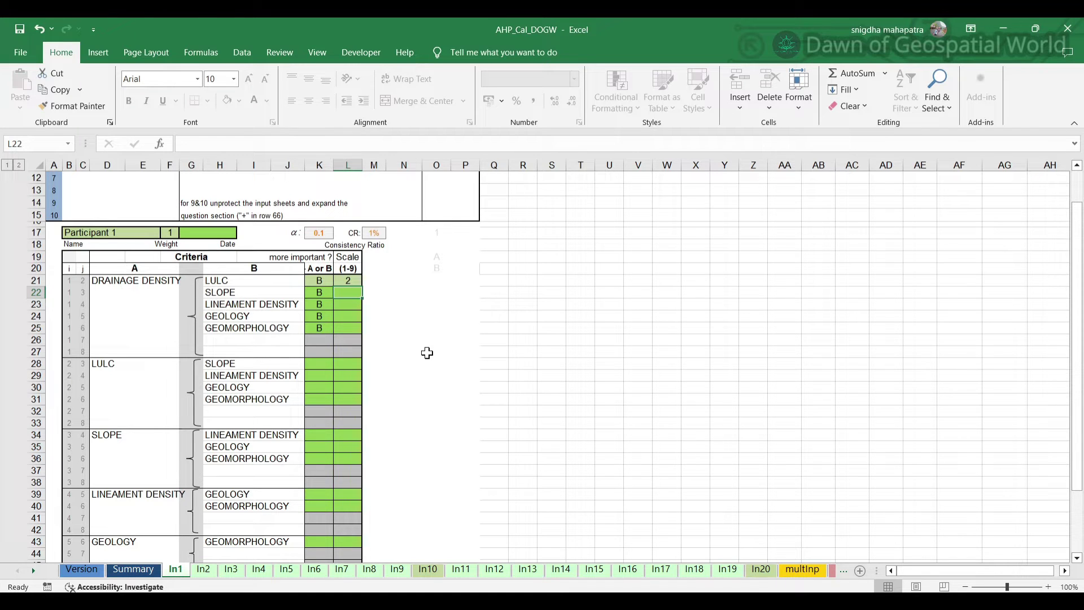
pyautogui.write('3')
pyautogui.press('Return')
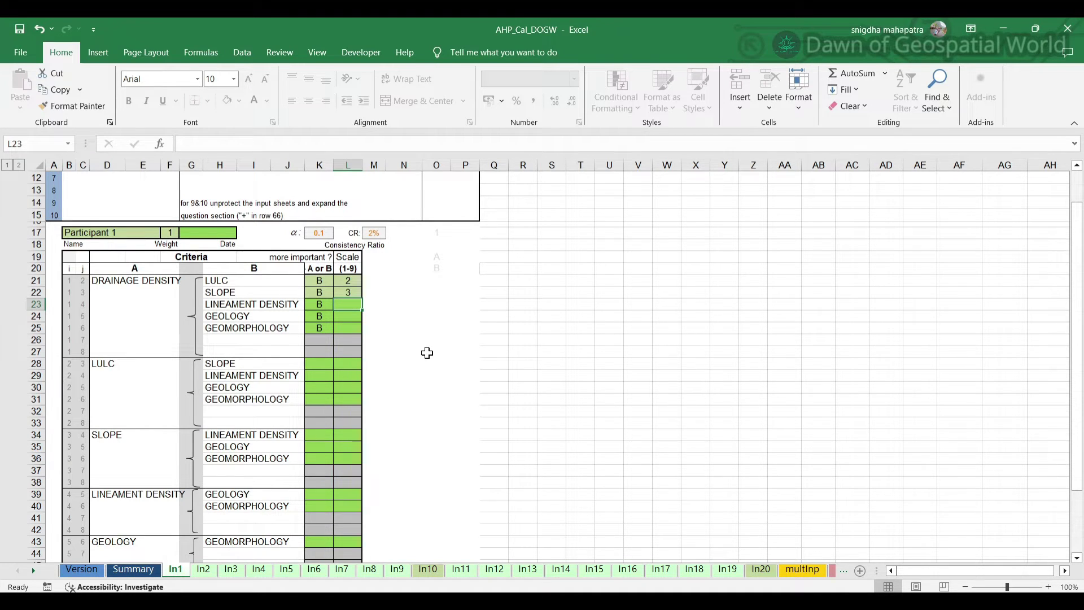
pyautogui.write('4')
pyautogui.press('Return')
pyautogui.write('5')
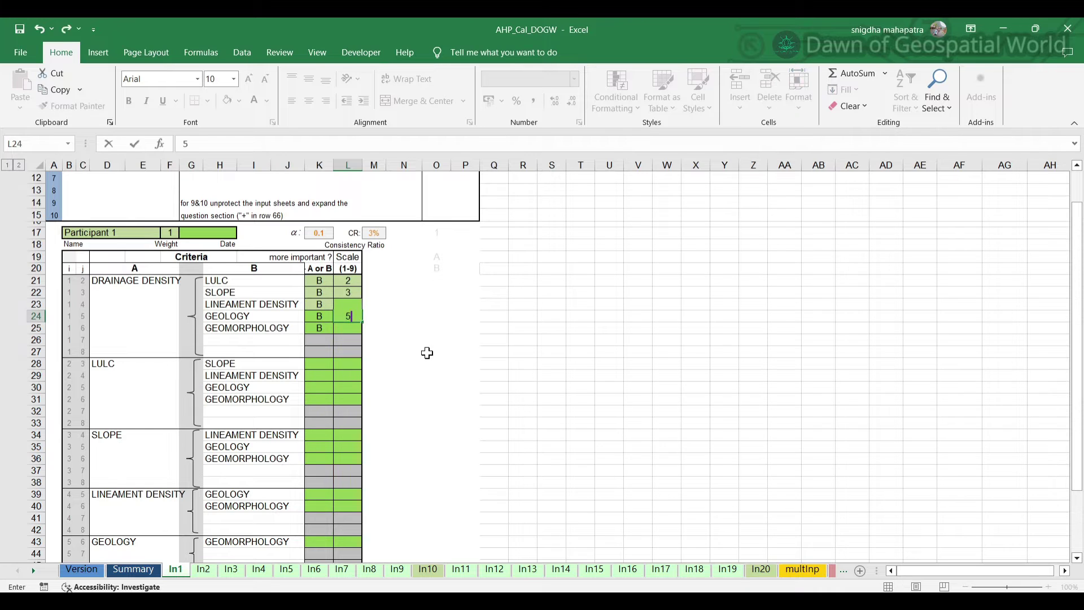
pyautogui.press('Return')
pyautogui.write('6')
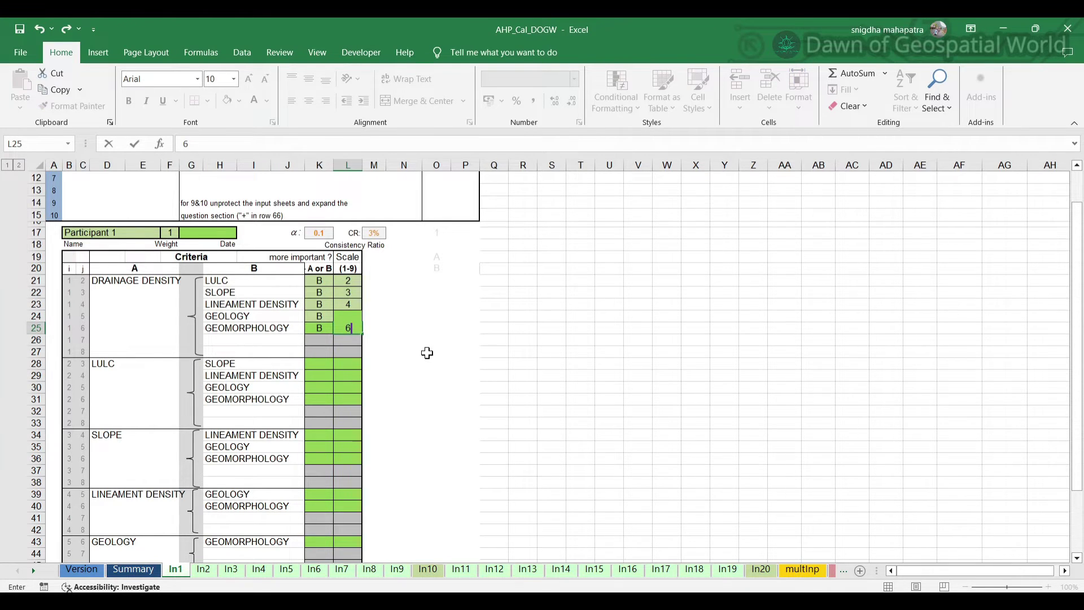
pyautogui.press('Return')
pyautogui.press('Return')
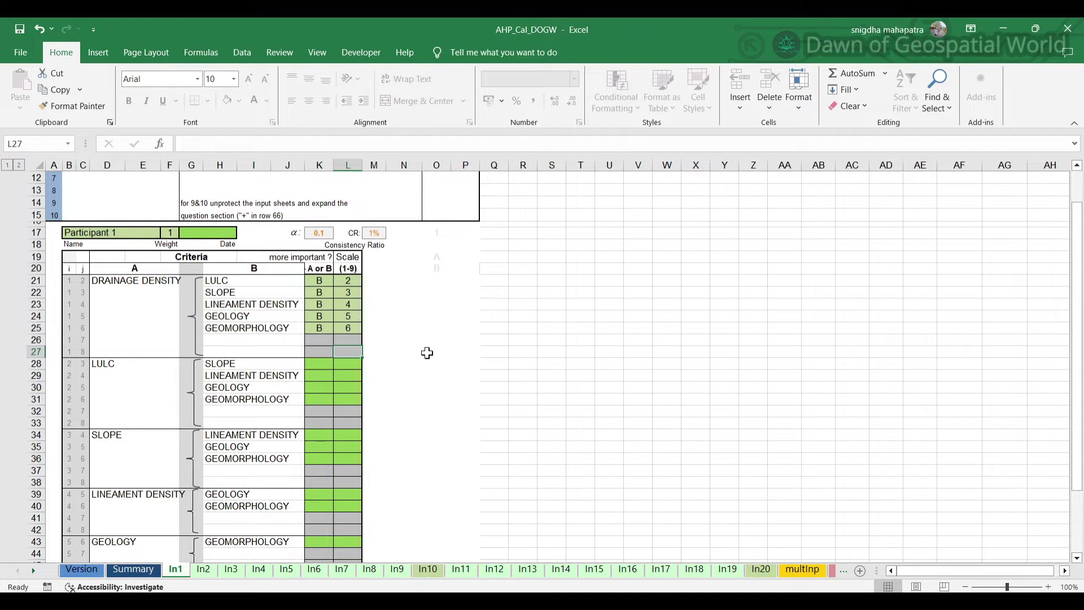
pyautogui.press('Return')
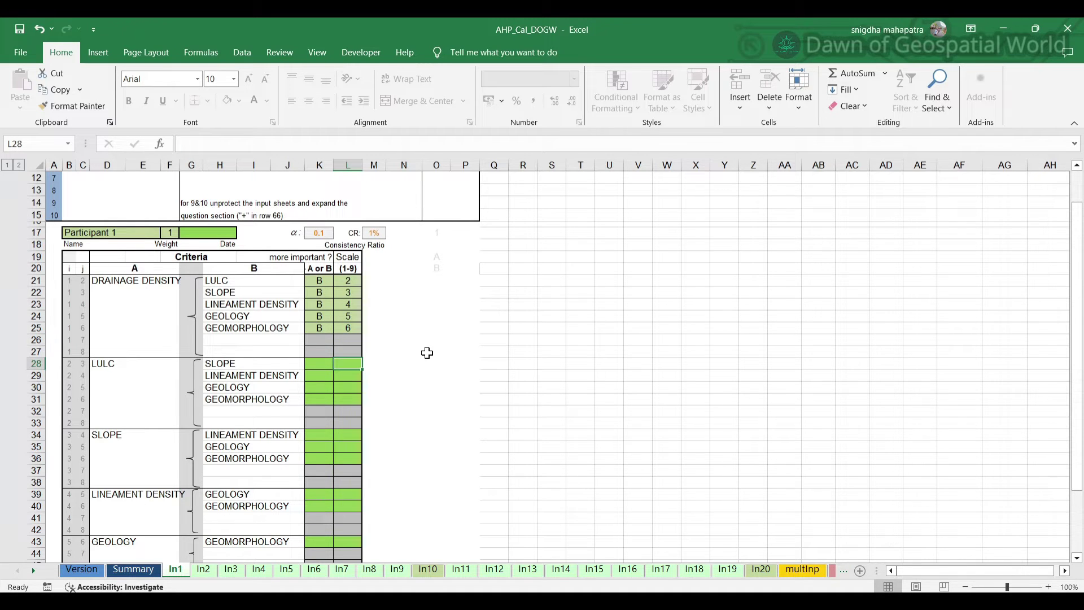
pyautogui.press('Left')
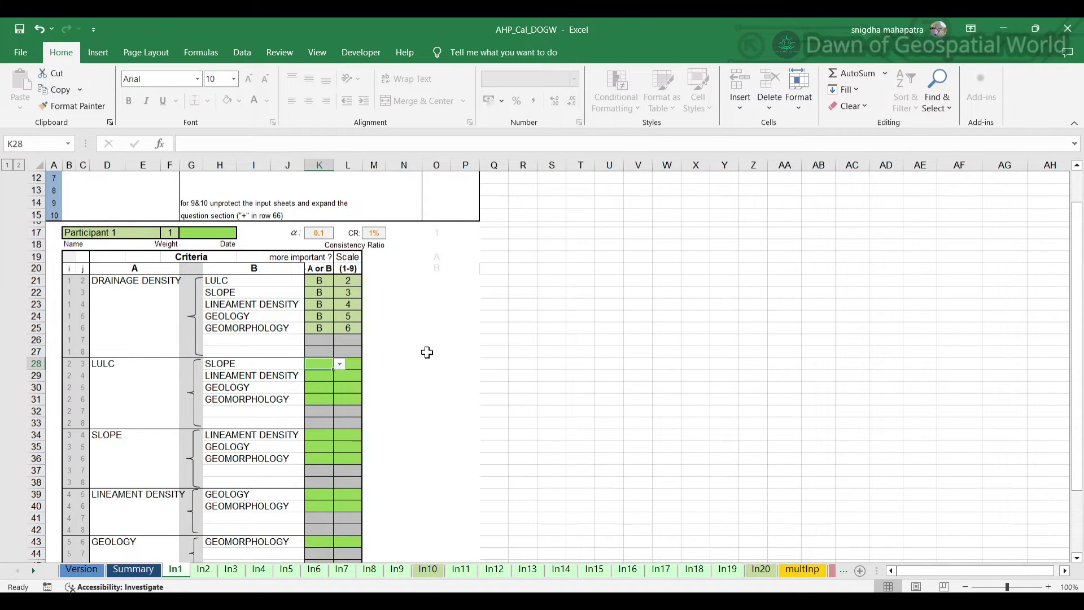
# Choose B for LULC versus Slope, Lineament Density, Geology and Geomorphology.
pyautogui.click(339, 365)
pyautogui.click(321, 383)
pyautogui.click(325, 378)
pyautogui.click(339, 376)
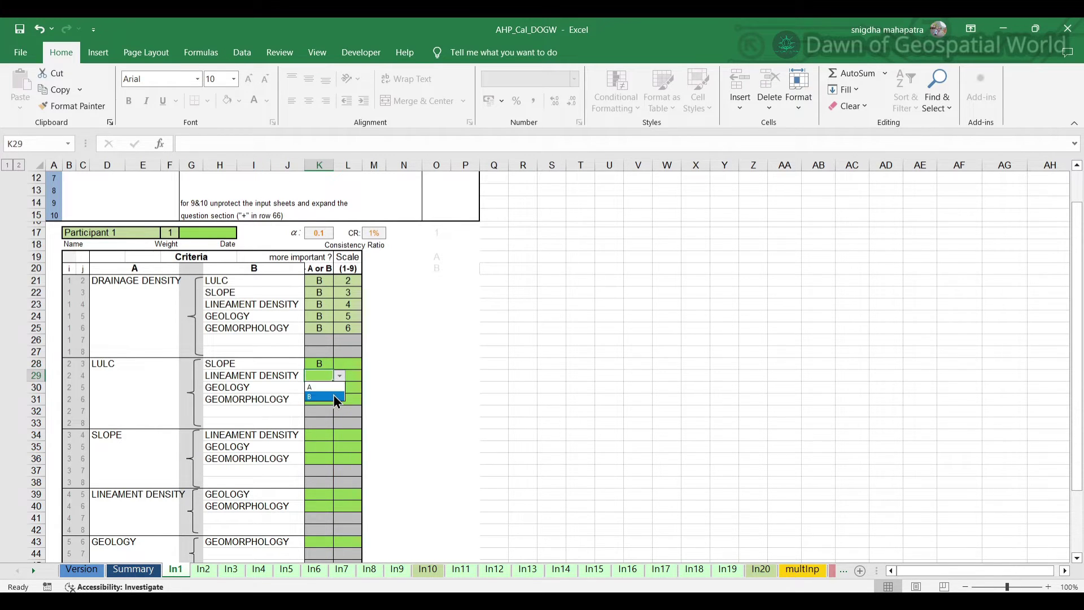
pyautogui.click(334, 398)
pyautogui.click(322, 388)
pyautogui.click(340, 388)
pyautogui.click(334, 408)
pyautogui.click(320, 399)
pyautogui.click(340, 400)
pyautogui.click(333, 420)
# Enter intensities 3 to 6 in L28–L31 for the four LULC comparisons.
pyautogui.click(353, 366)
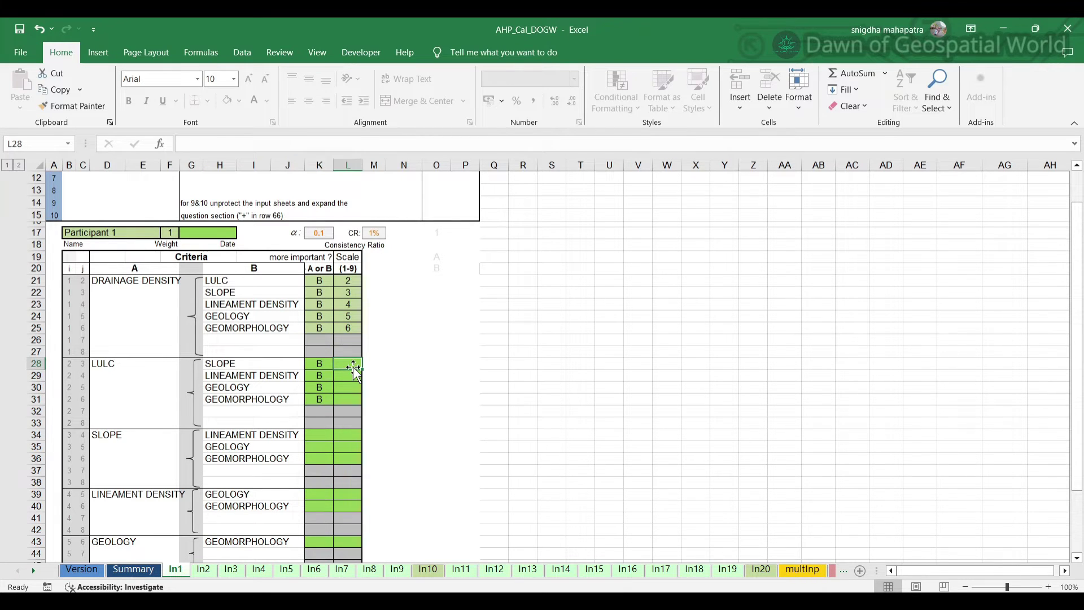
pyautogui.write('2')
pyautogui.press('Return')
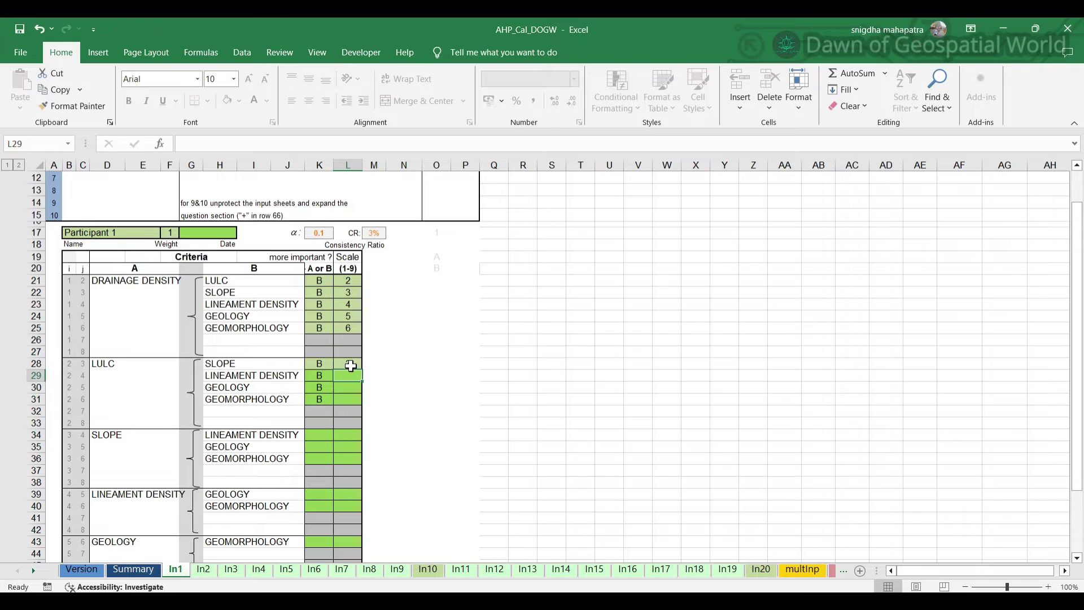
pyautogui.write('4')
pyautogui.press('Return')
pyautogui.write('5')
pyautogui.press('Return')
pyautogui.write('6')
pyautogui.press('Return')
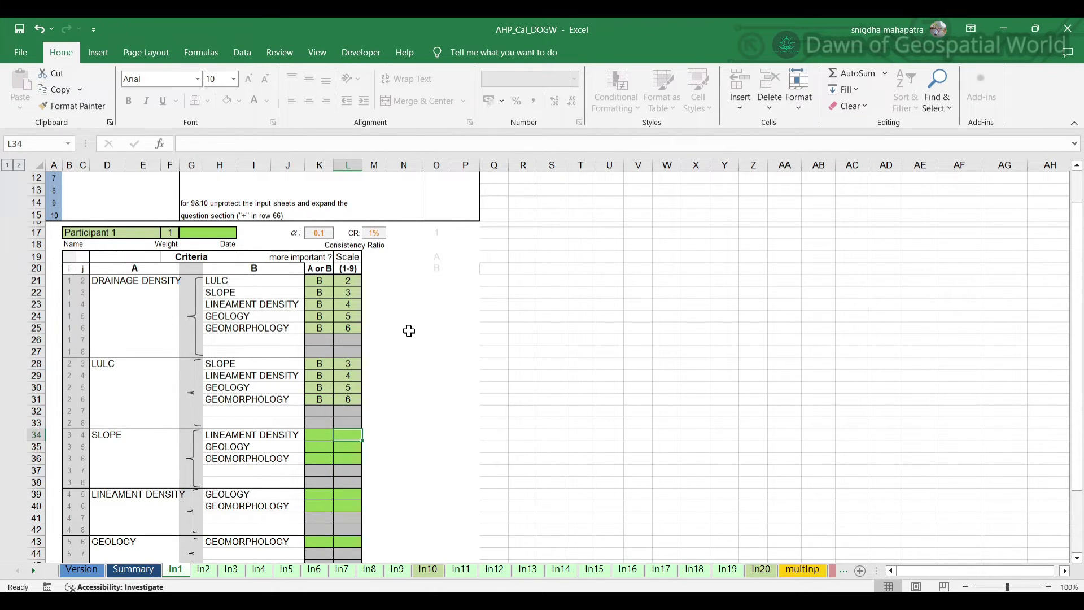
pyautogui.press('Left')
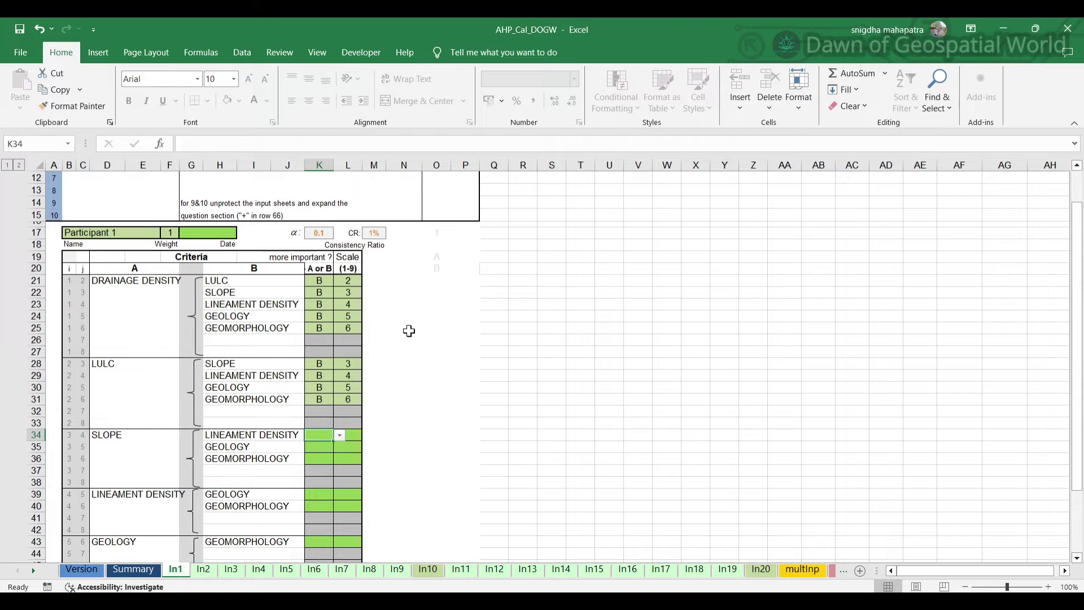
# Choose B for Slope versus Lineament Density, Geology and Geomorphology.
pyautogui.click(341, 436)
pyautogui.click(331, 456)
pyautogui.press('Return')
pyautogui.click(339, 447)
pyautogui.click(335, 473)
pyautogui.press('Return')
pyautogui.click(340, 459)
pyautogui.click(325, 480)
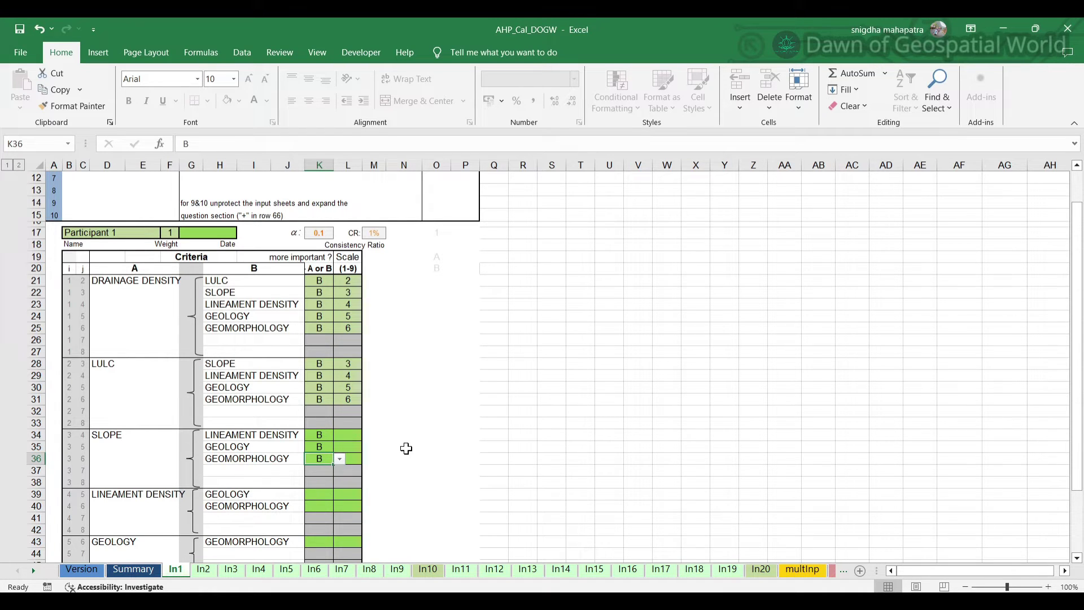
# Fill in intensity values 4–6 for the three Slope comparisons.
pyautogui.scroll(-3, 406, 449)
pyautogui.click(350, 333)
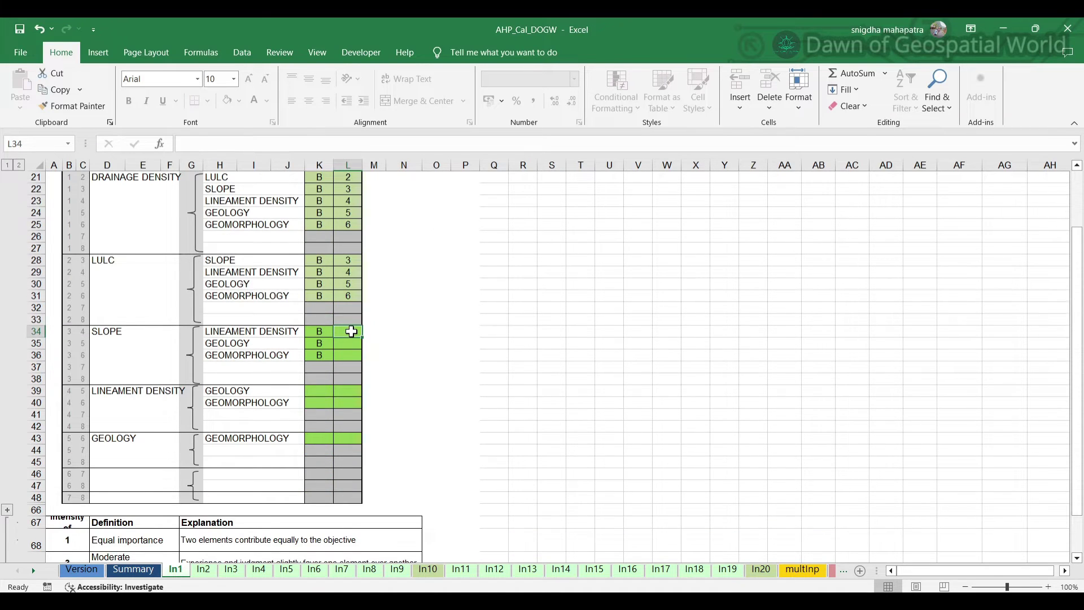
pyautogui.press('Return')
pyautogui.click(351, 332)
pyautogui.write('4 5 6')
# Choose B for Lineament Density versus Geology and Geomorphology, with intensities 5 and 6.
pyautogui.click(321, 395)
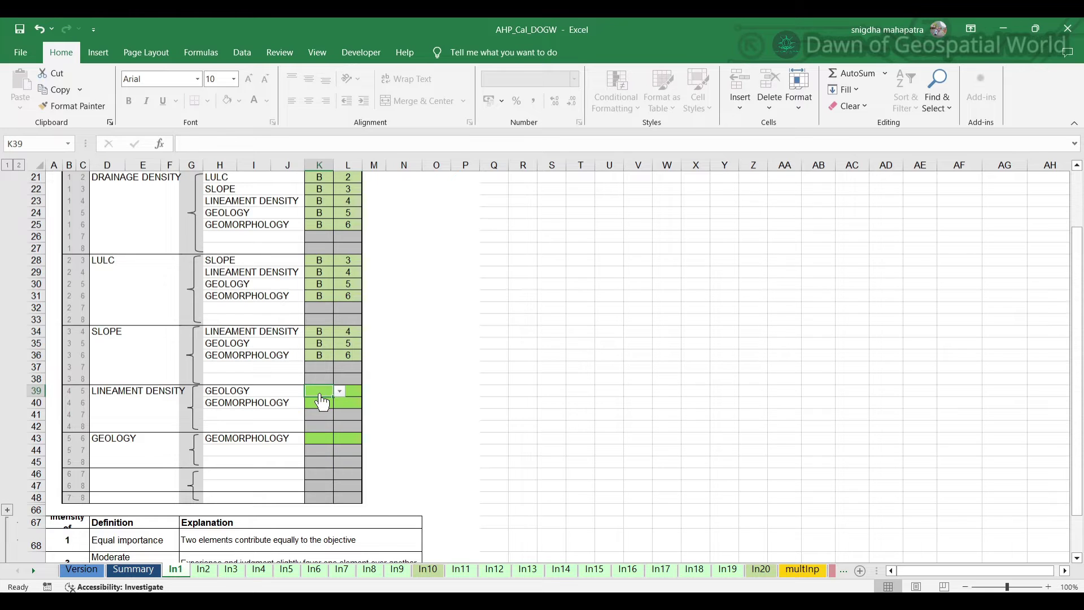
pyautogui.click(340, 392)
pyautogui.click(324, 412)
pyautogui.click(320, 402)
pyautogui.click(340, 404)
pyautogui.click(333, 412)
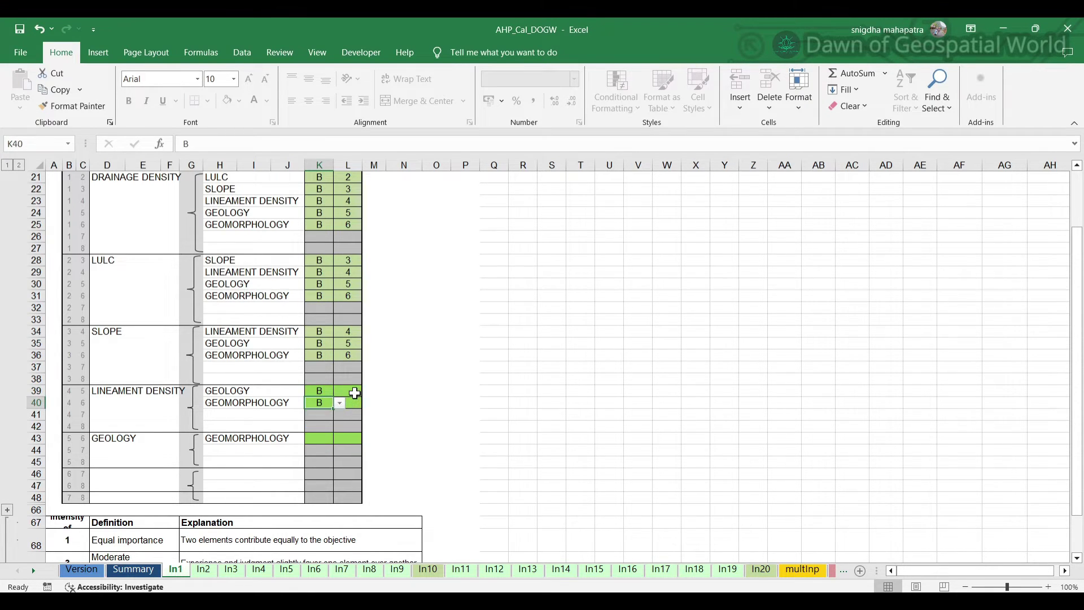
pyautogui.click(354, 393)
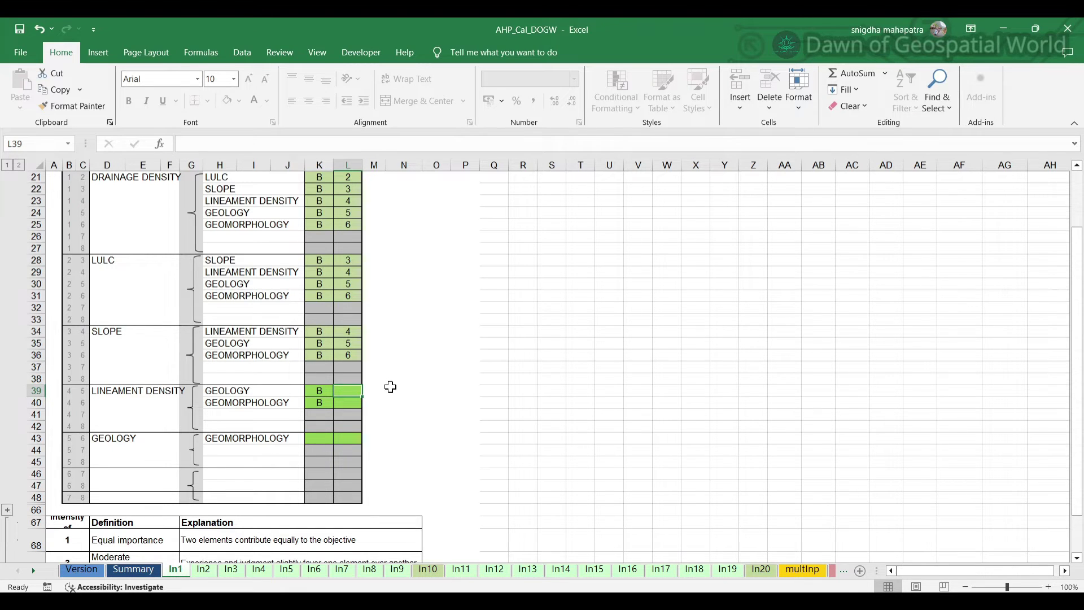
pyautogui.write('6')
pyautogui.press('Return')
# Mark Geomorphology (B) over Geology with a scale value of 6.
pyautogui.click(320, 440)
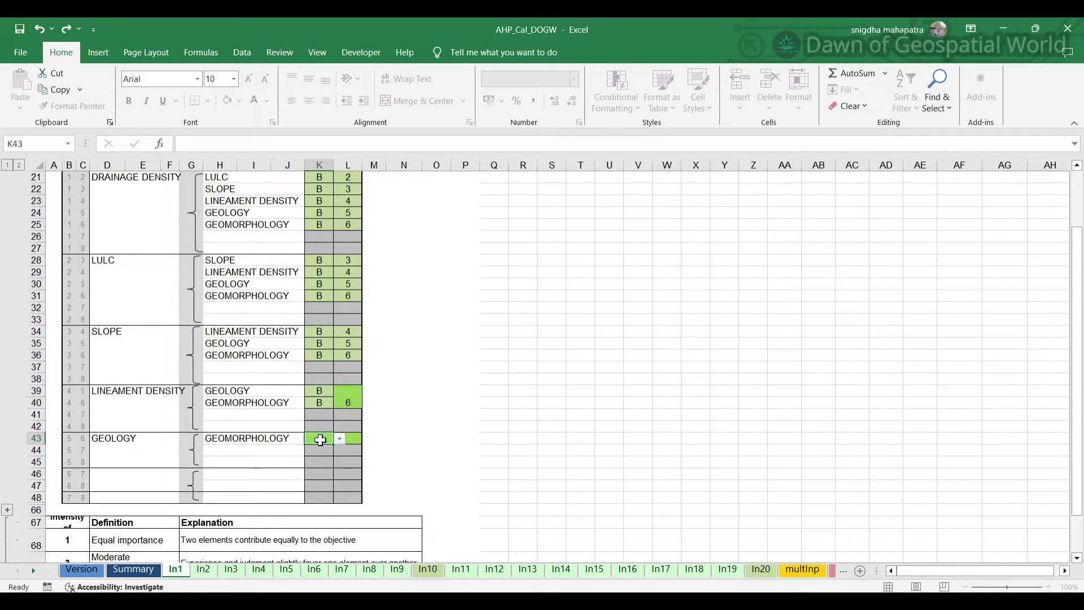
pyautogui.click(339, 439)
pyautogui.click(331, 455)
pyautogui.click(356, 438)
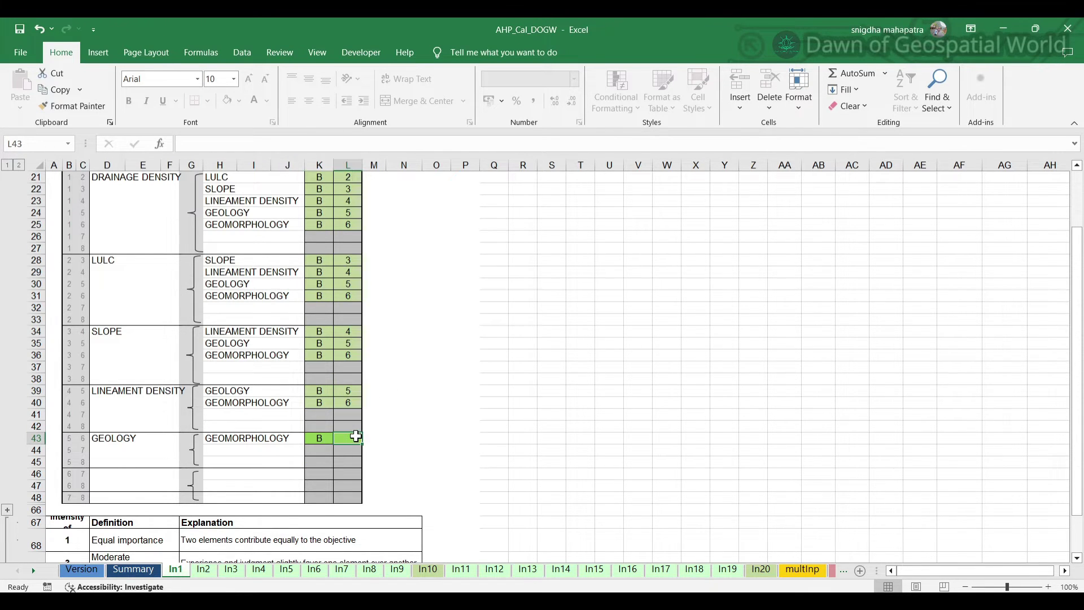
pyautogui.write('6')
pyautogui.hotkey('ctrl', 'Return')
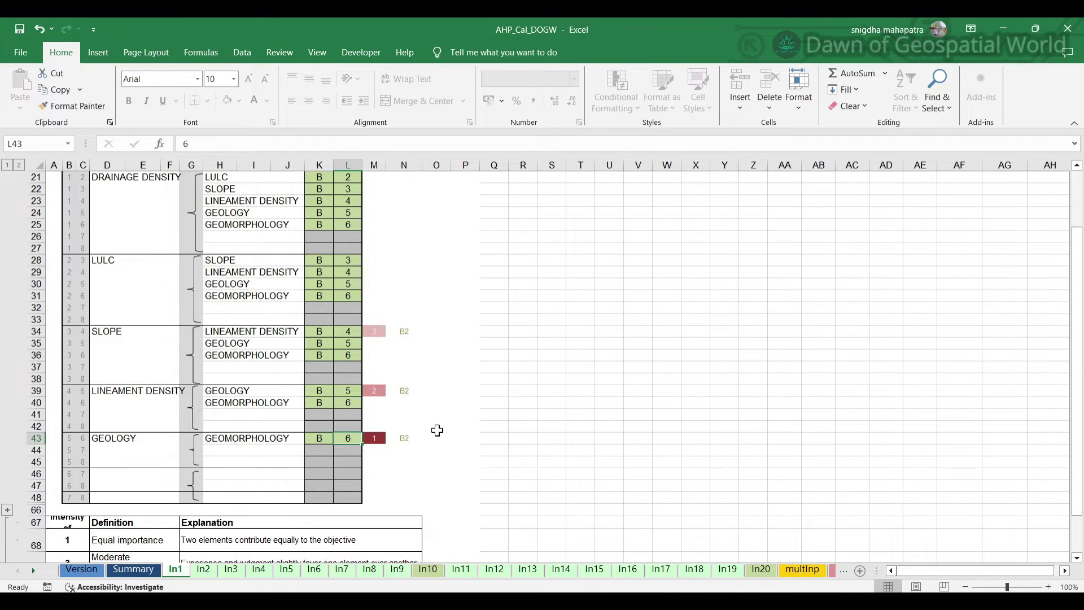
pyautogui.scroll(2, 436, 430)
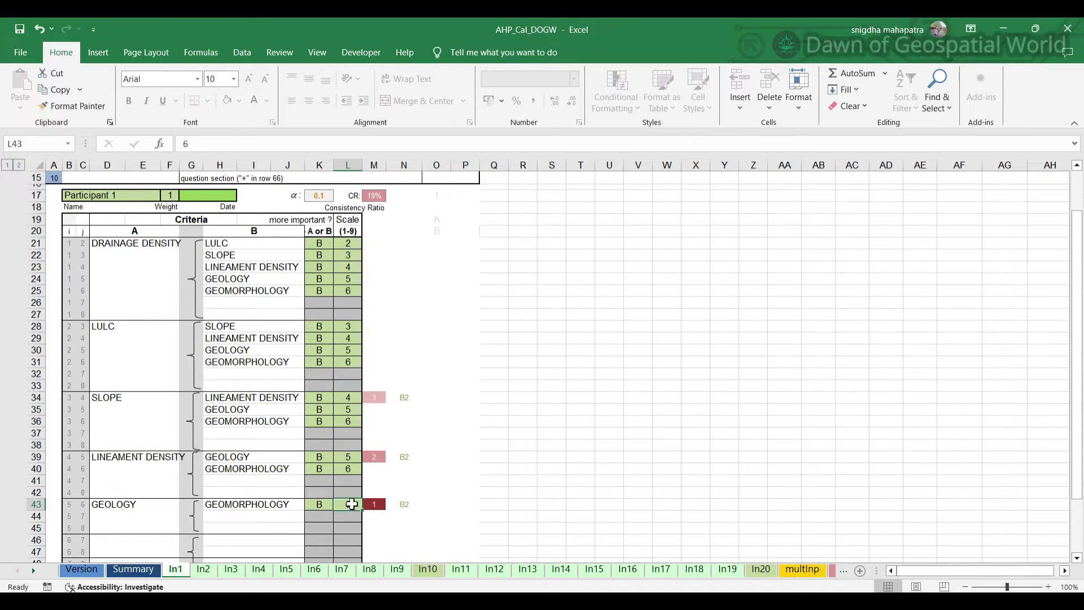
# Change the three comparison scores to 1, 2 and 3, dropping the consistency ratio to 7%.
pyautogui.write('1')
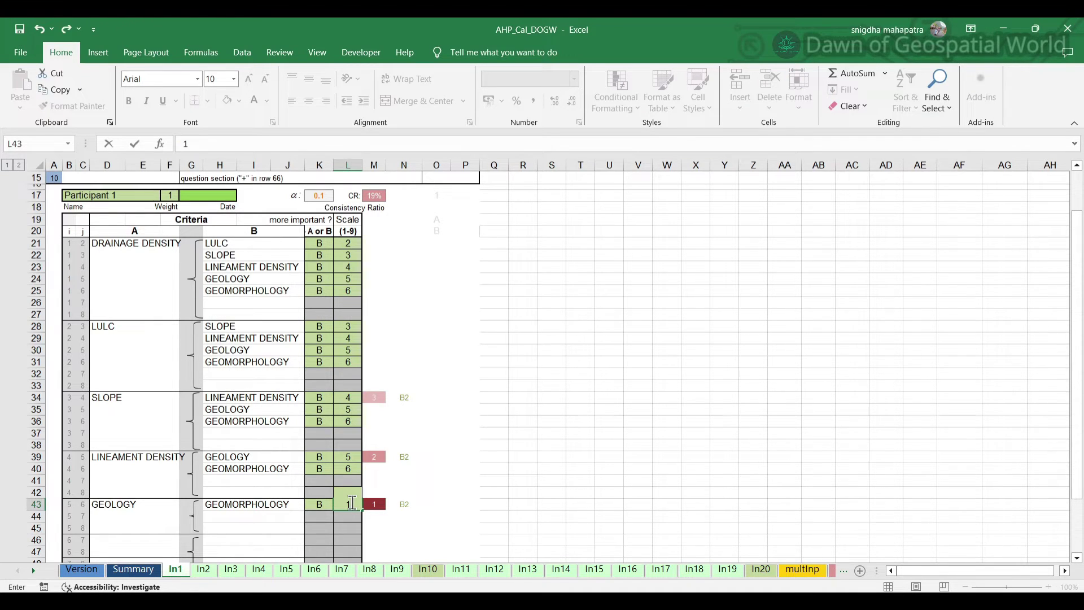
pyautogui.press('Return')
pyautogui.click(350, 456)
pyautogui.write('2')
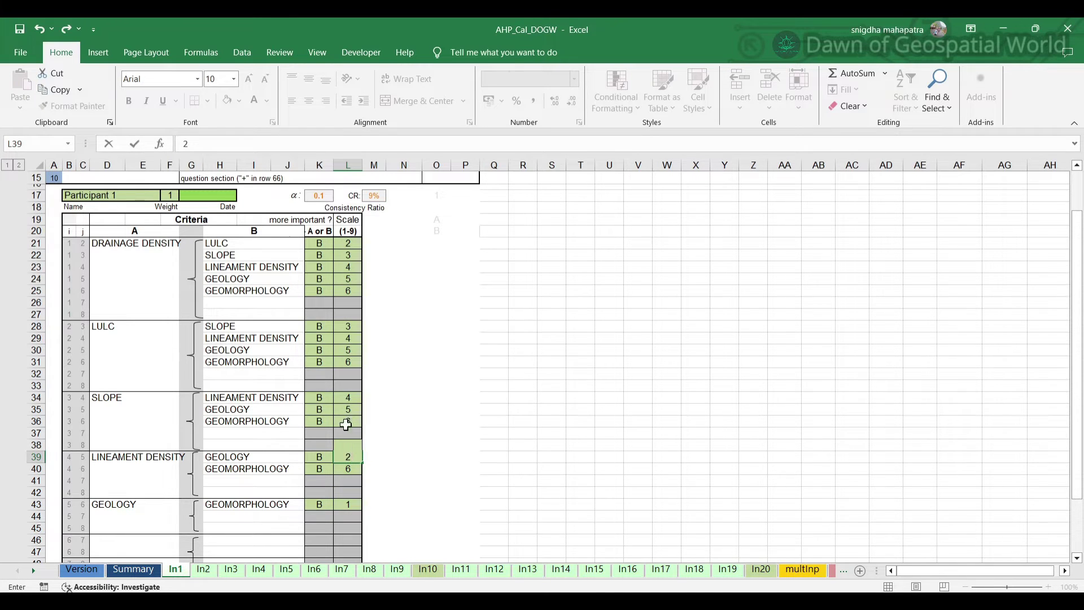
pyautogui.click(353, 398)
pyautogui.write('3')
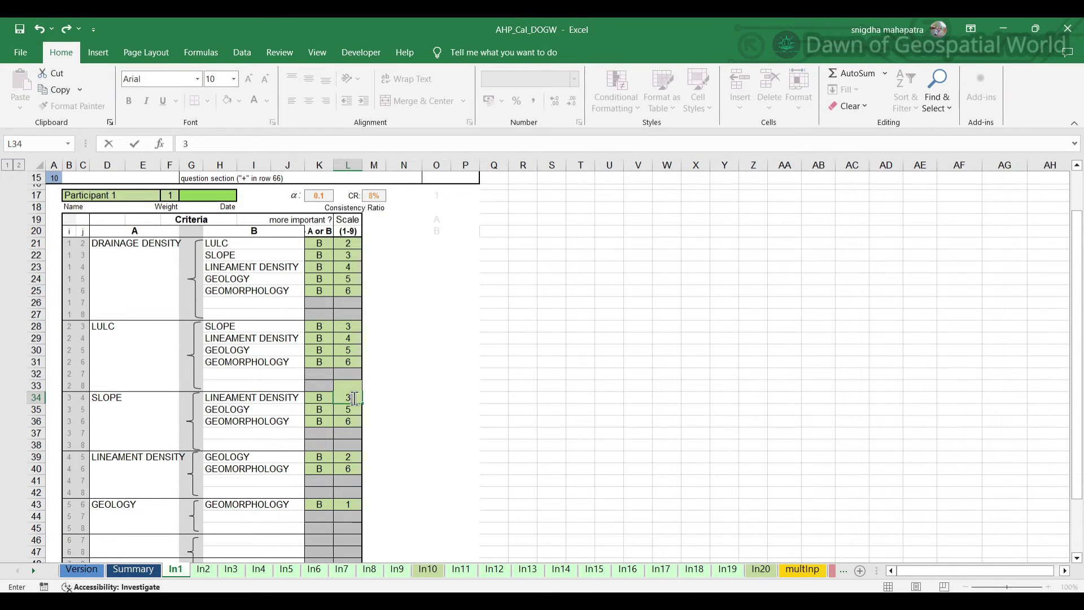
pyautogui.hotkey('ctrl', 'Return')
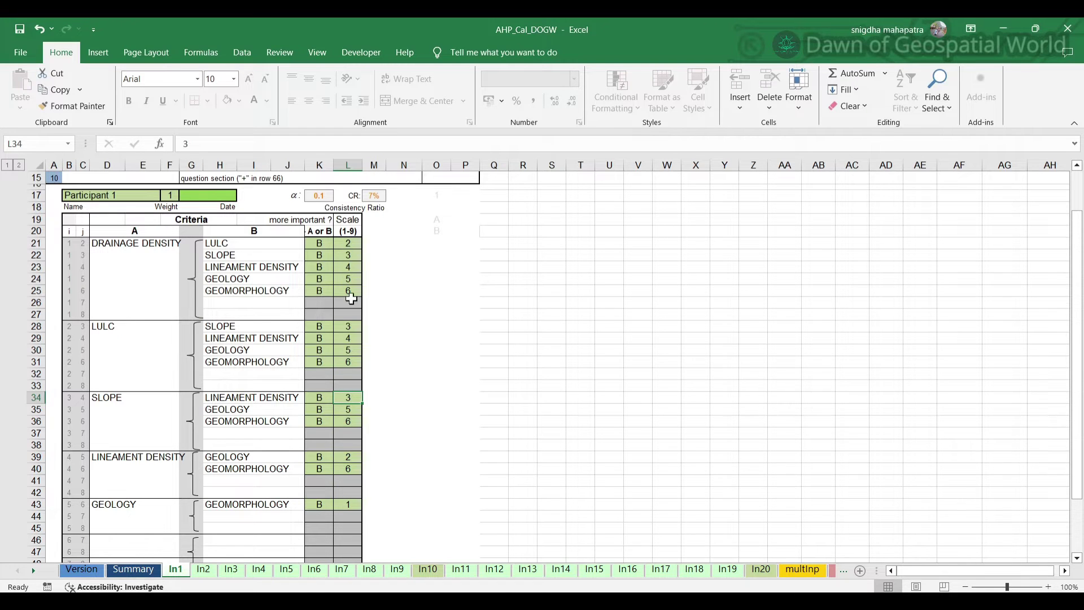
# Open the Summary sheet showing Geomorphology 40.1% and Geology 28.3% weights.
pyautogui.scroll(-6, 395, 406)
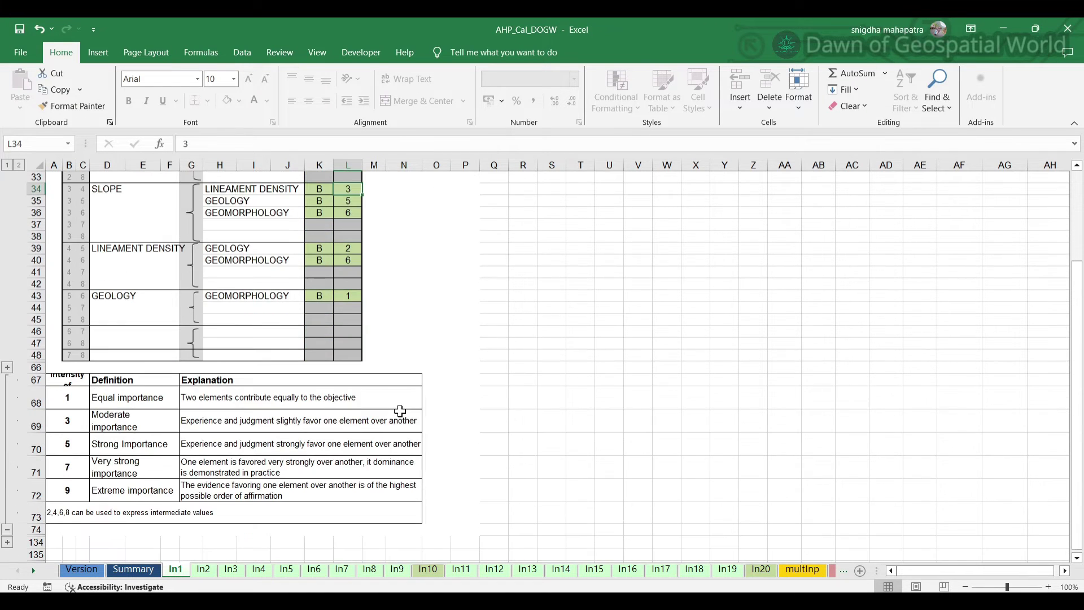
pyautogui.scroll(10, 434, 439)
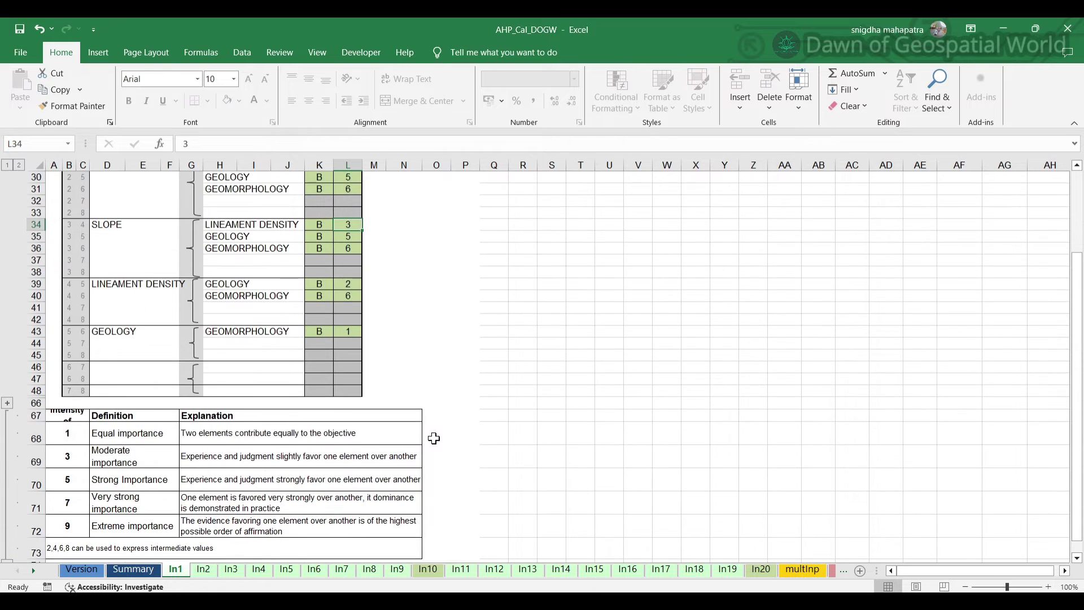
pyautogui.scroll(1, 434, 439)
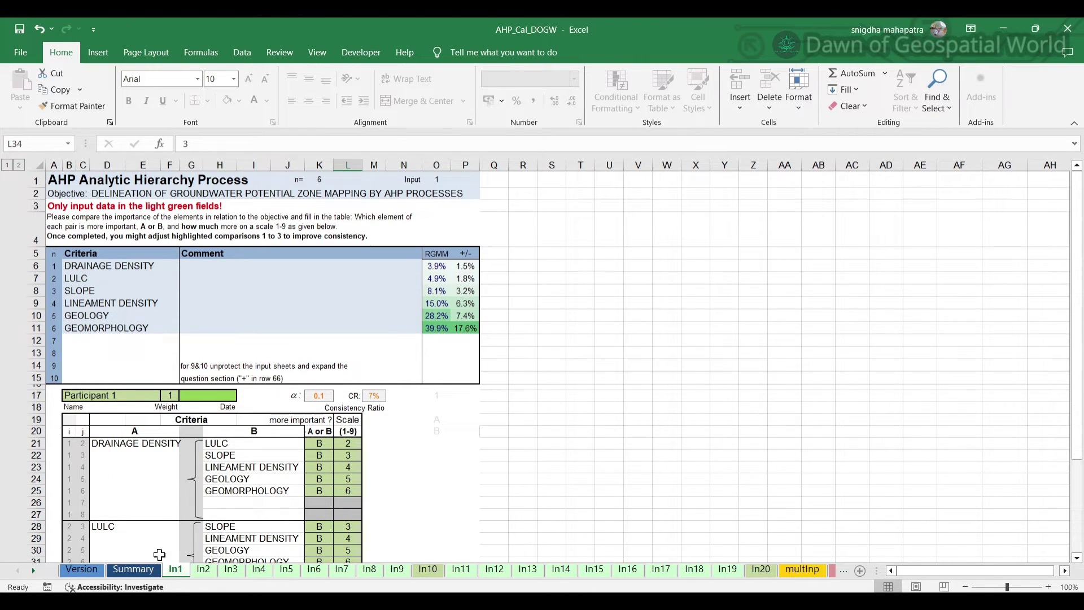
pyautogui.click(136, 568)
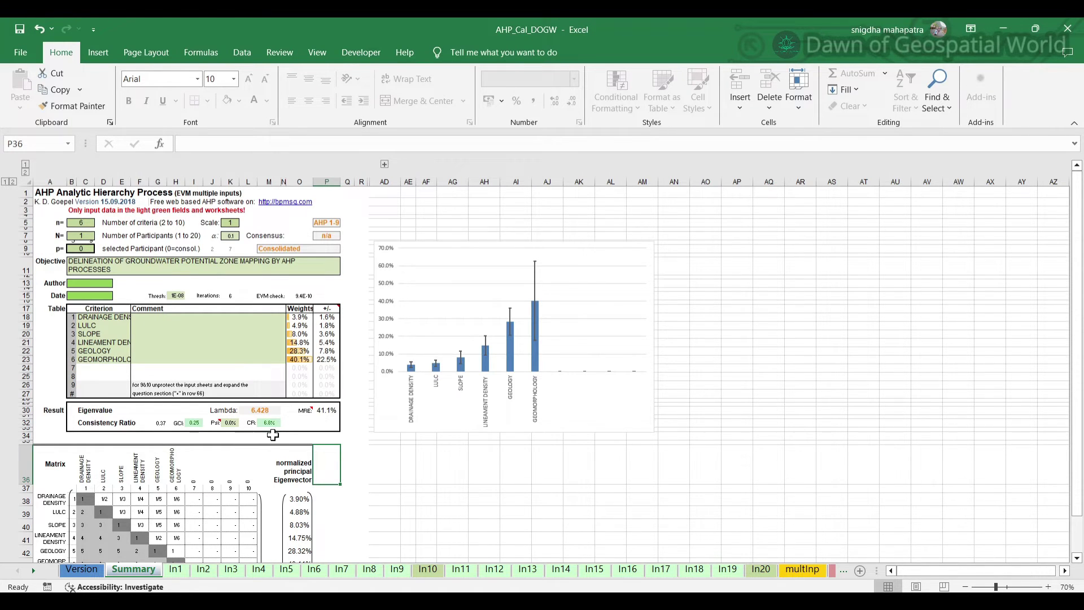
pyautogui.scroll(-3, 345, 489)
pyautogui.scroll(-1, 345, 494)
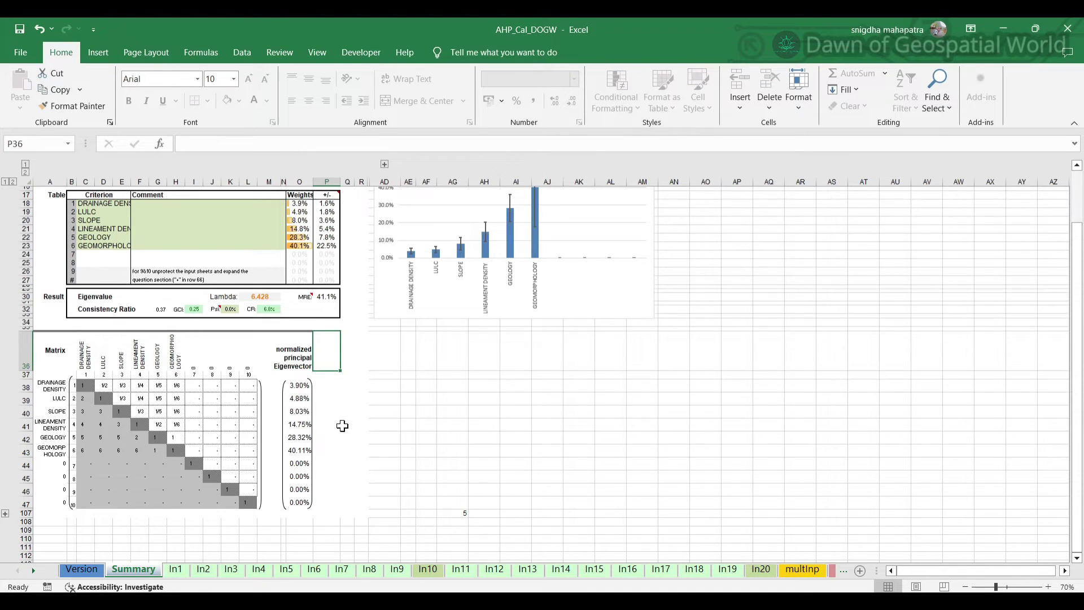
pyautogui.scroll(2, 343, 425)
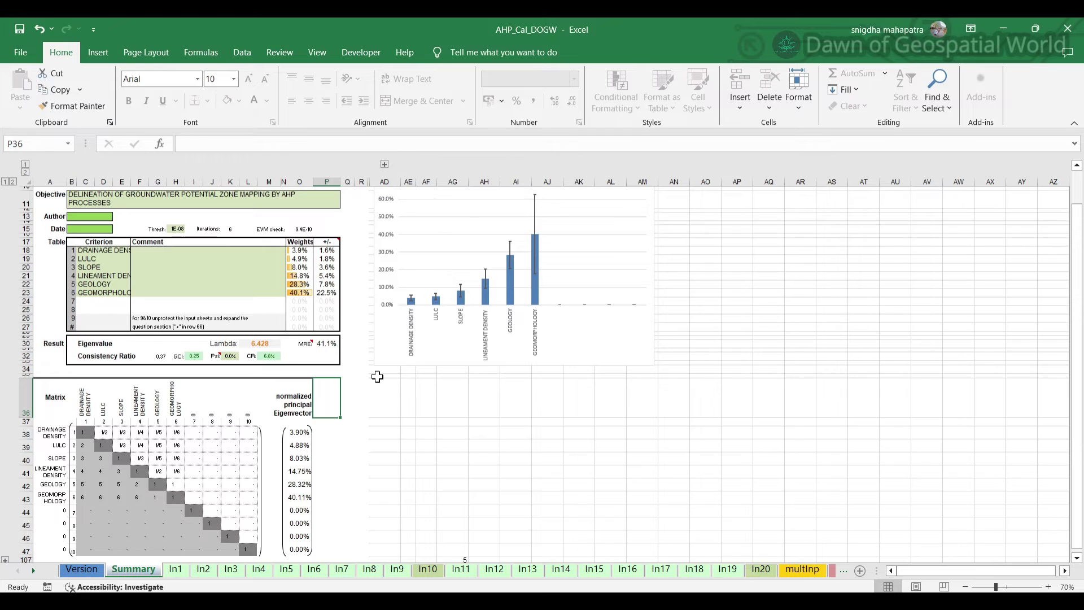
pyautogui.scroll(2, 377, 377)
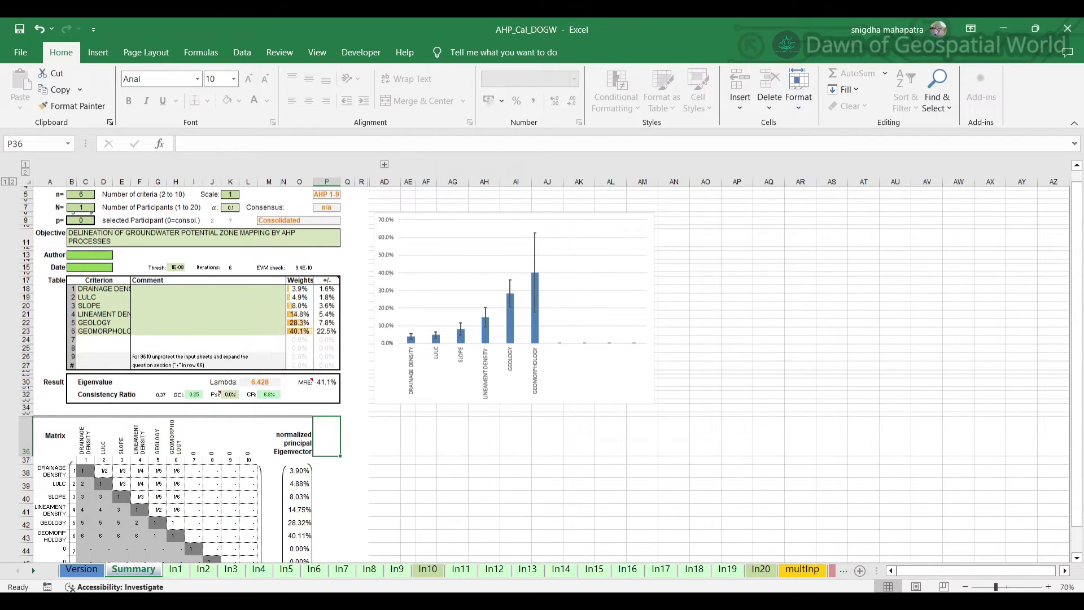
pyautogui.click(522, 601)
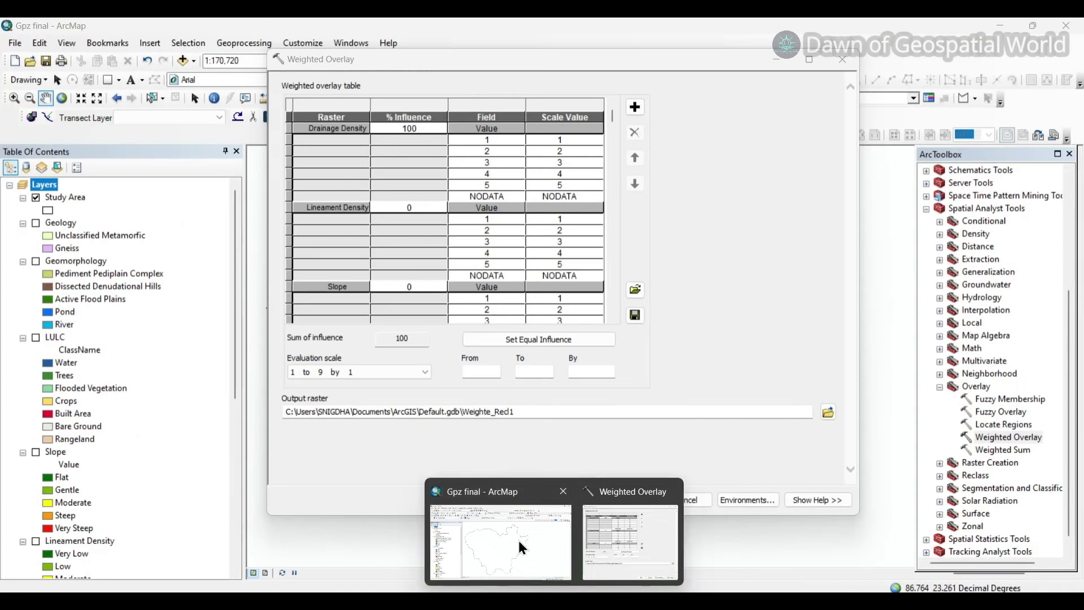
pyautogui.click(520, 549)
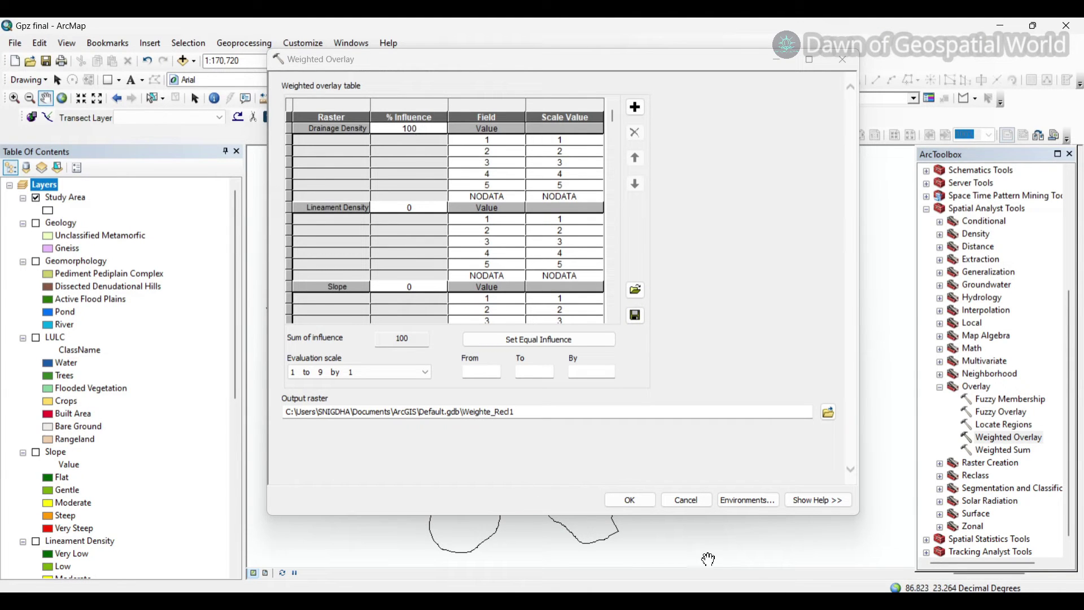
pyautogui.moveTo(706, 602)
pyautogui.click(703, 551)
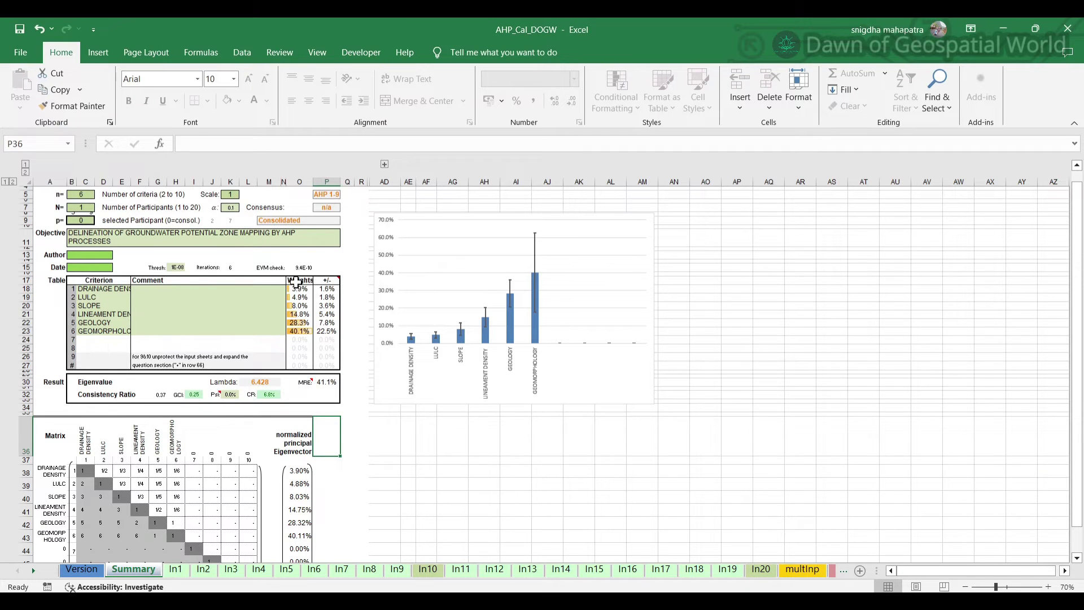
# Enter 4 % influence for Drainage Density after checking the Excel weights.
pyautogui.moveTo(559, 599)
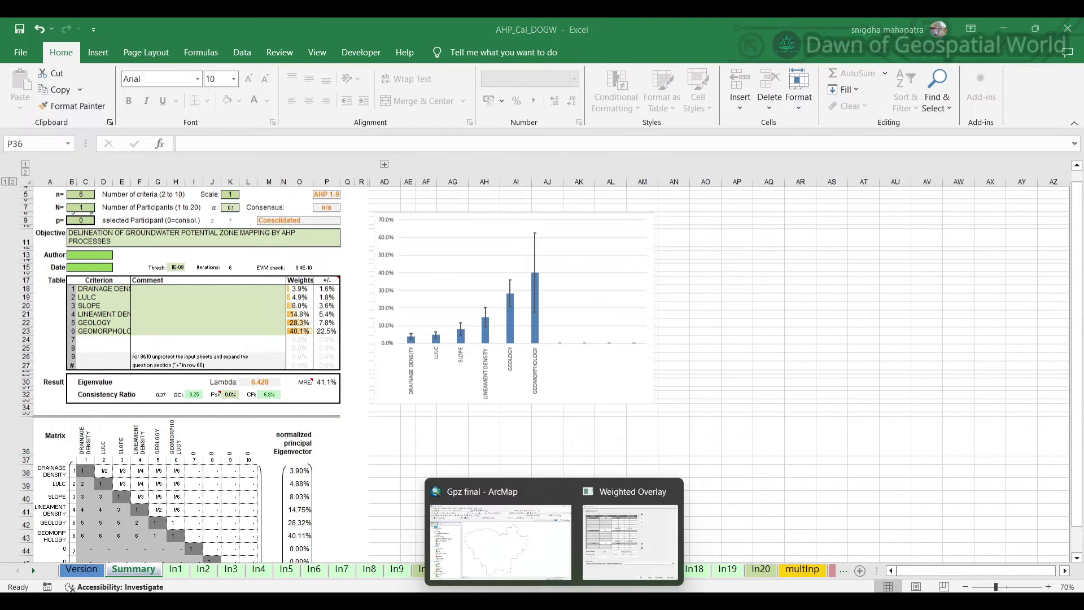
pyautogui.click(550, 545)
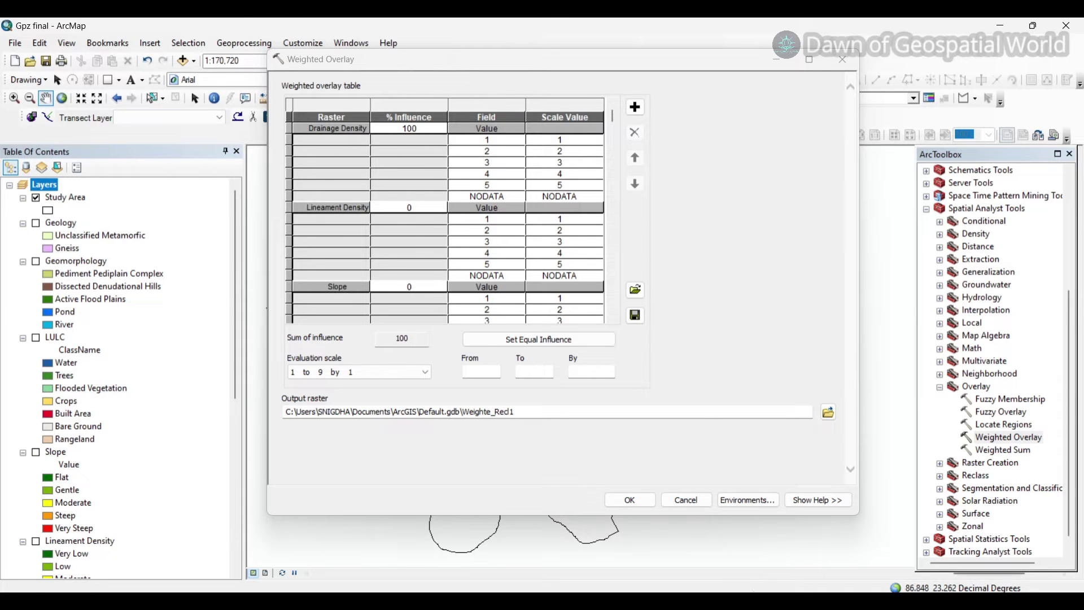
pyautogui.moveTo(706, 601)
pyautogui.click(704, 554)
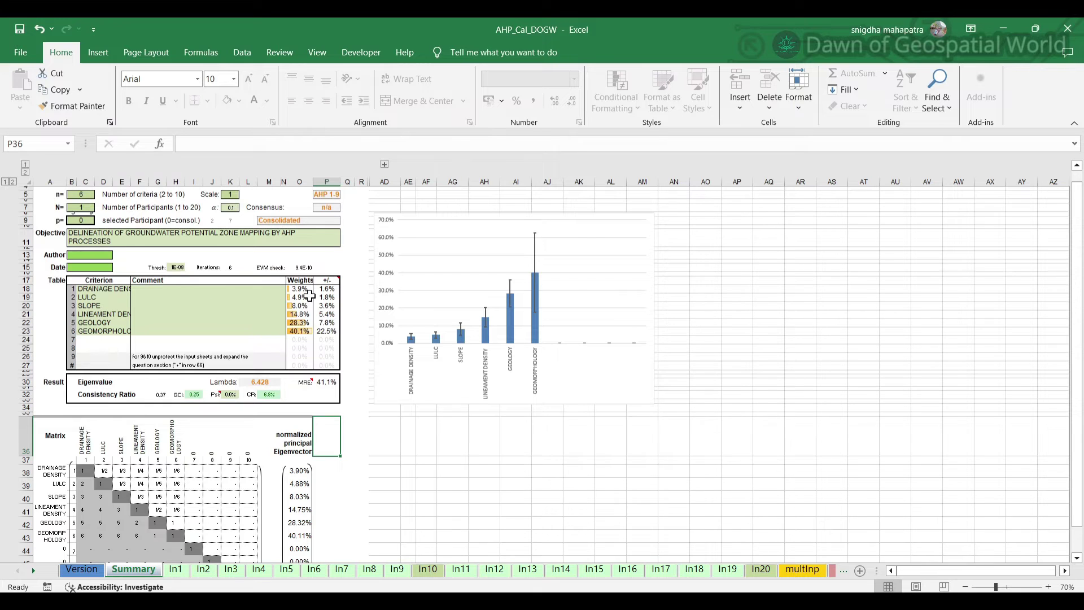
pyautogui.moveTo(554, 601)
pyautogui.click(501, 536)
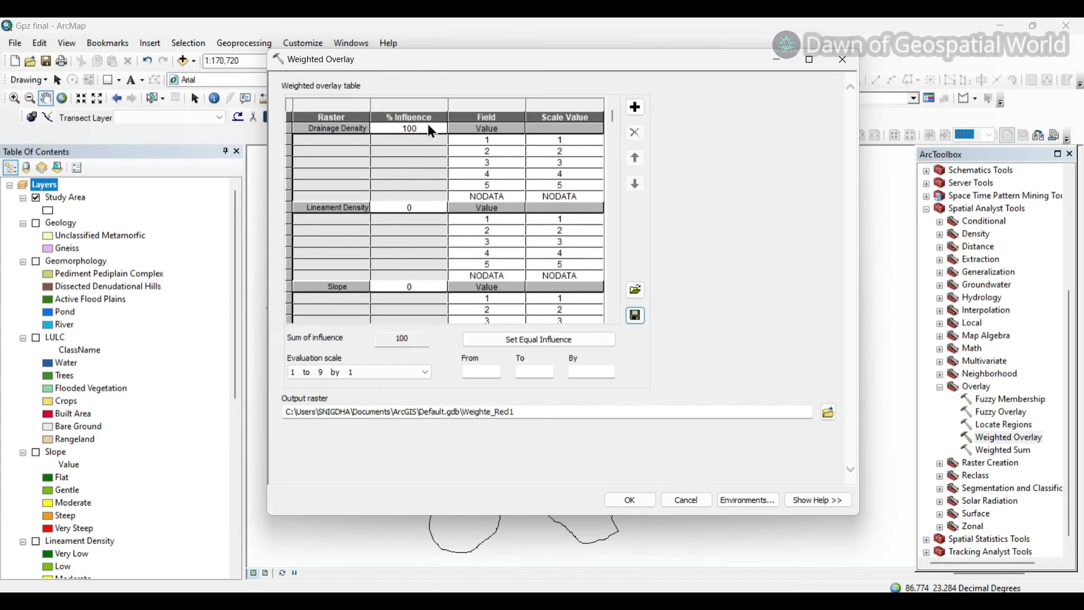
pyautogui.write('4')
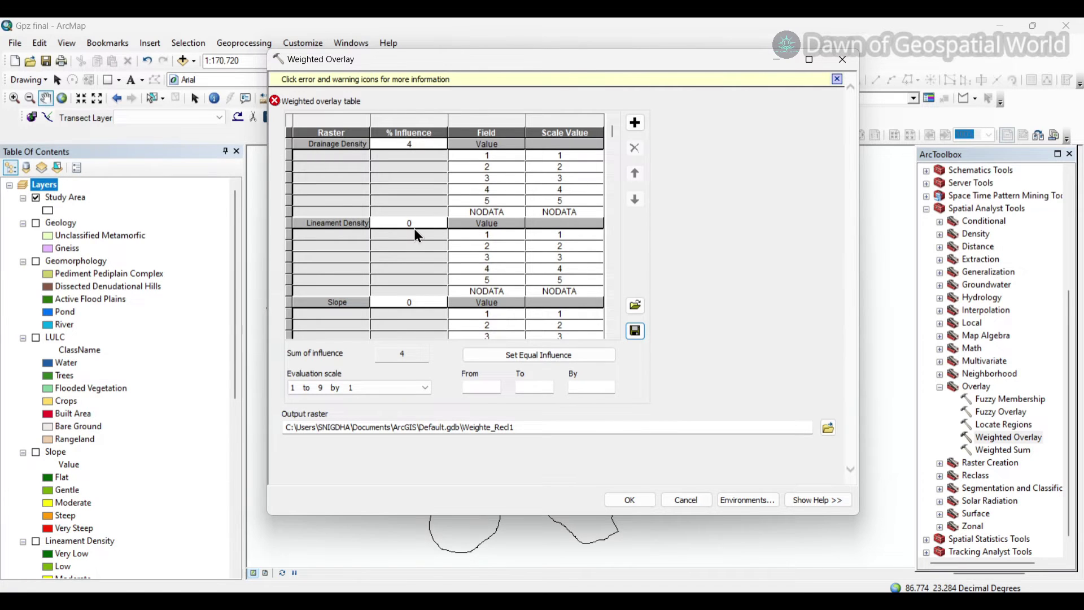
pyautogui.click(838, 79)
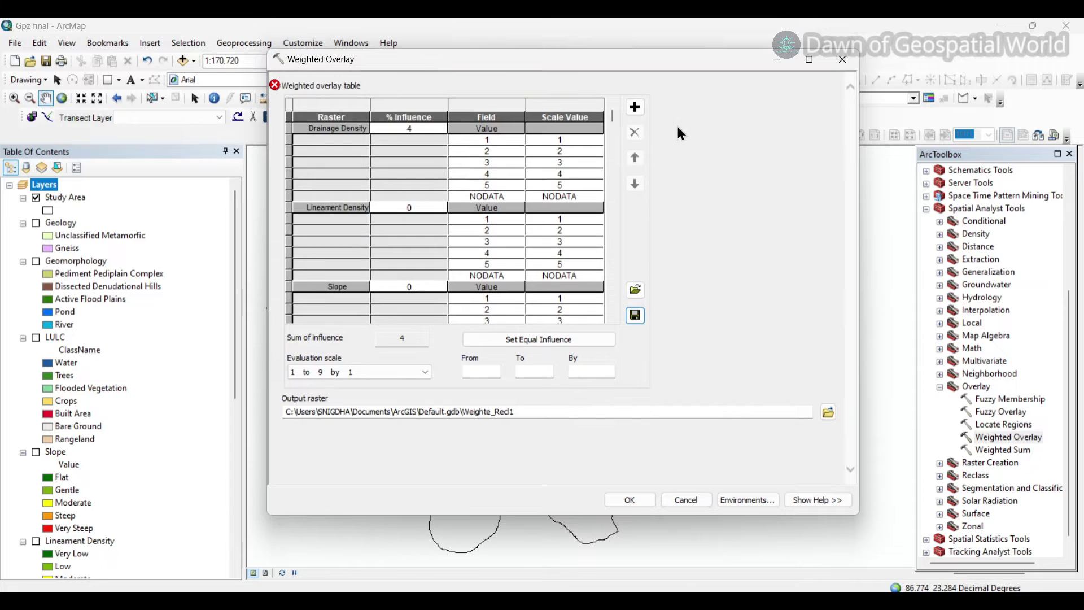
# Give Lineament Density 15 and Slope 8 % influence, bringing the total to 27.
pyautogui.click(424, 207)
pyautogui.click(709, 601)
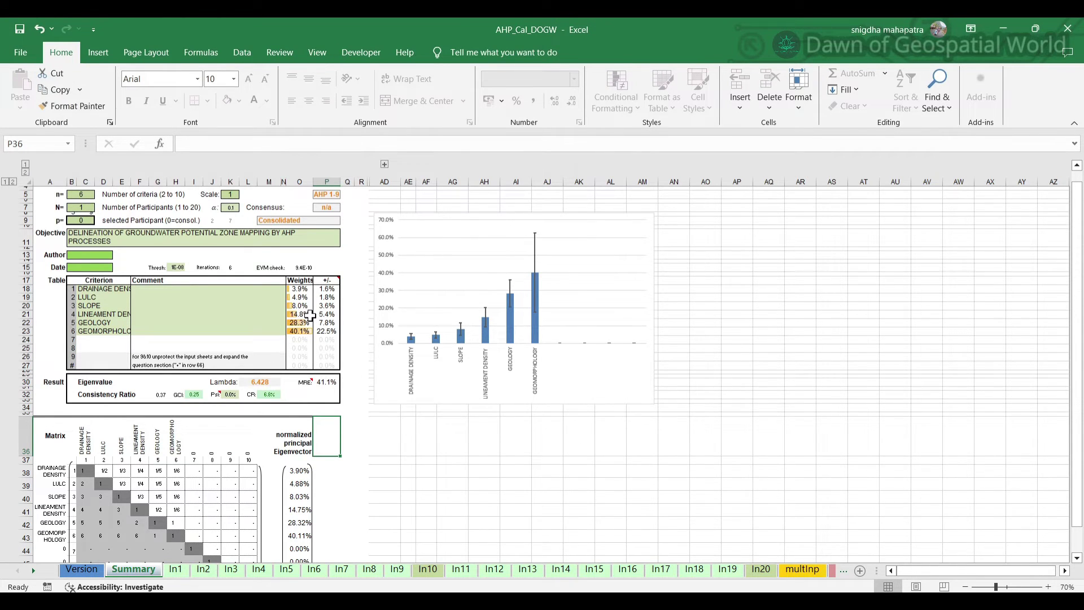
pyautogui.click(644, 509)
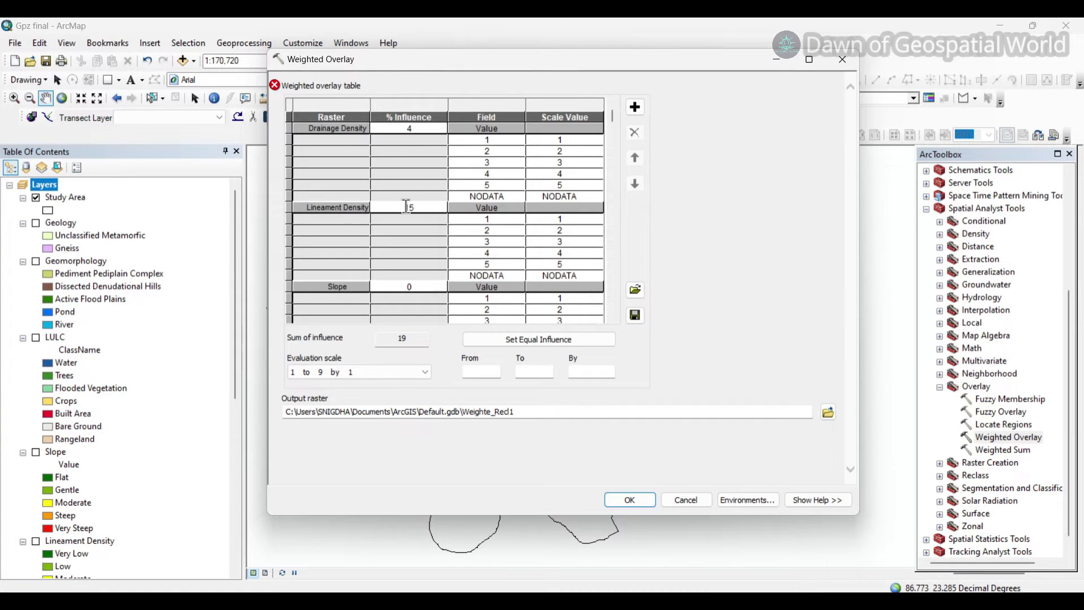
pyautogui.click(424, 287)
pyautogui.click(710, 534)
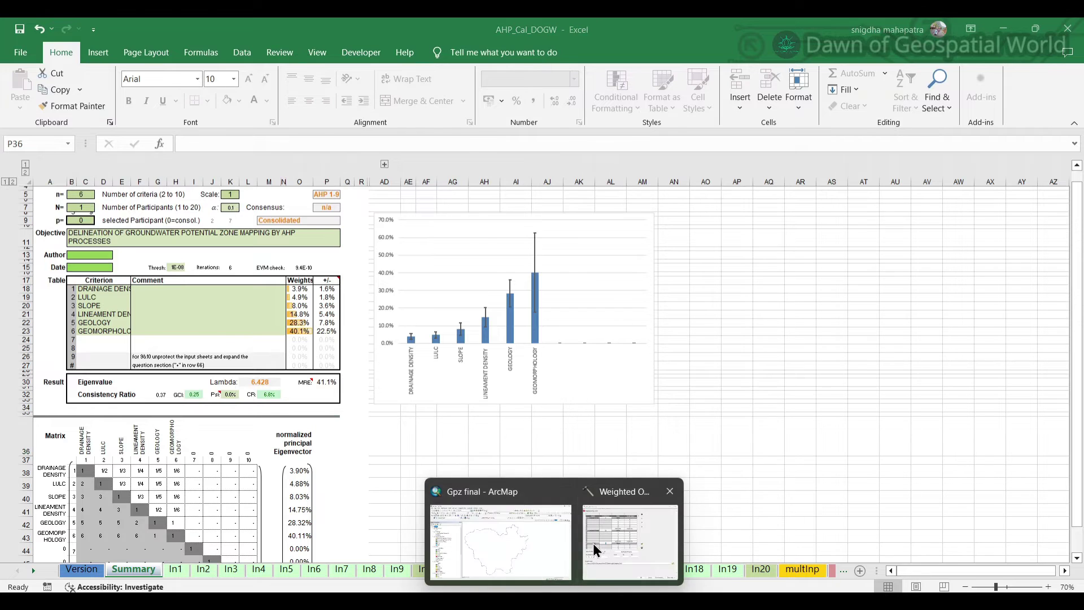
pyautogui.click(621, 446)
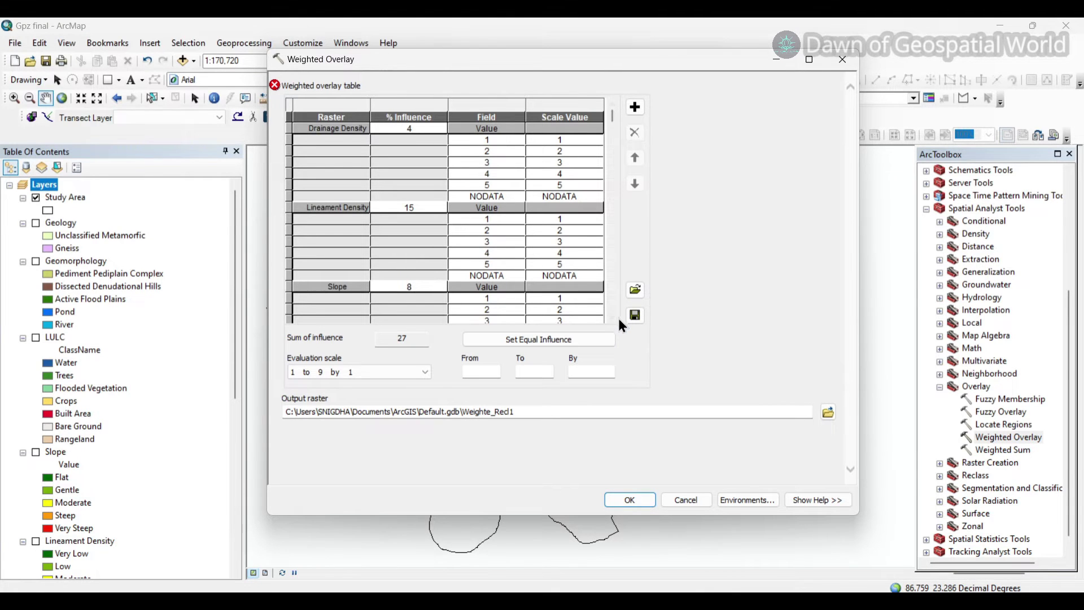
pyautogui.scroll(-5, 612, 319)
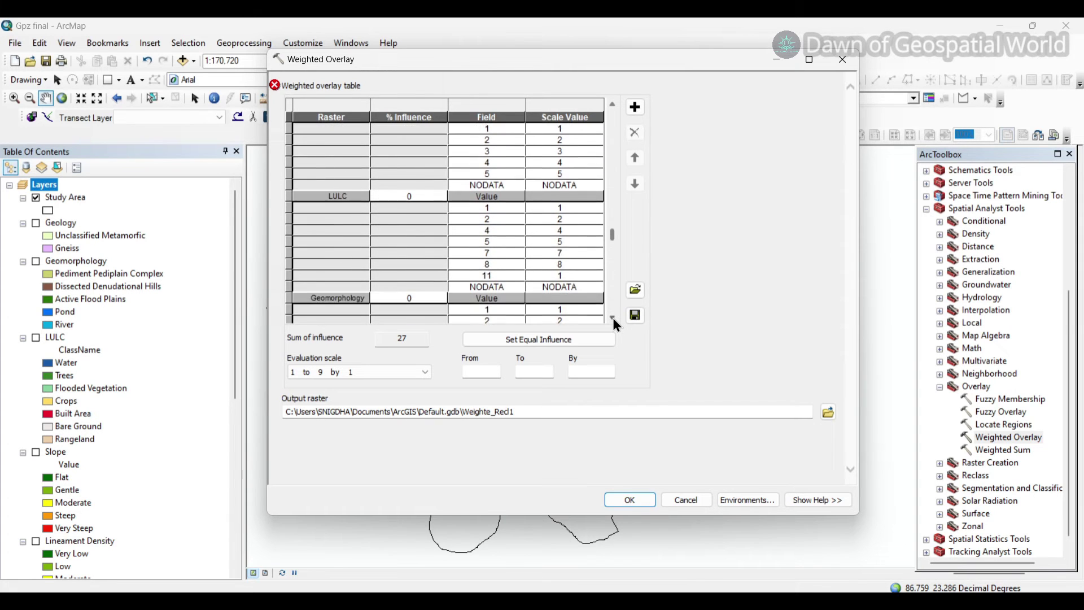
pyautogui.scroll(-1, 612, 317)
pyautogui.click(422, 175)
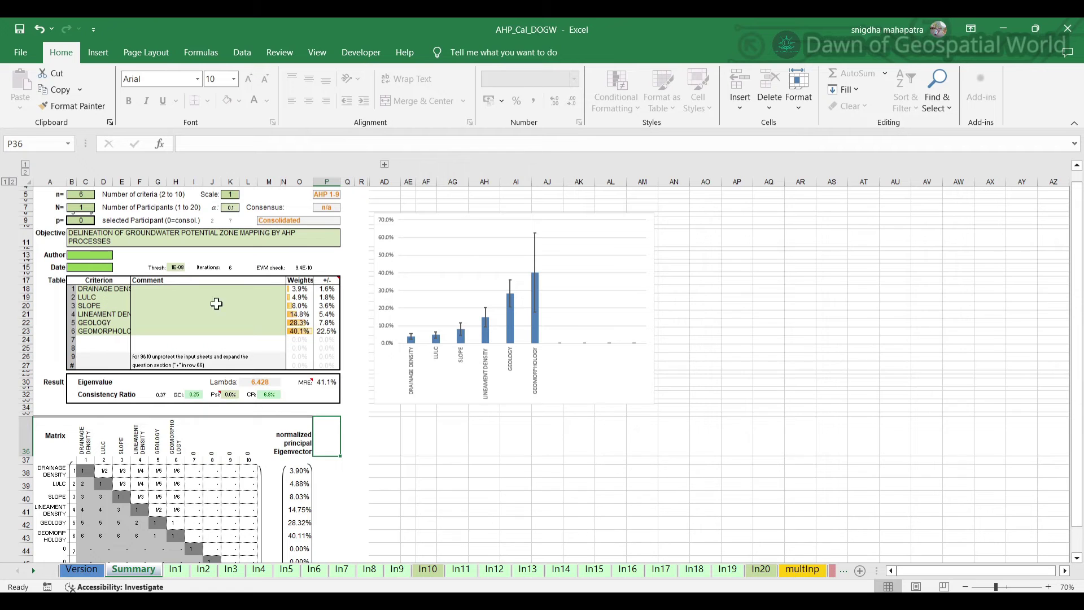
pyautogui.click(550, 602)
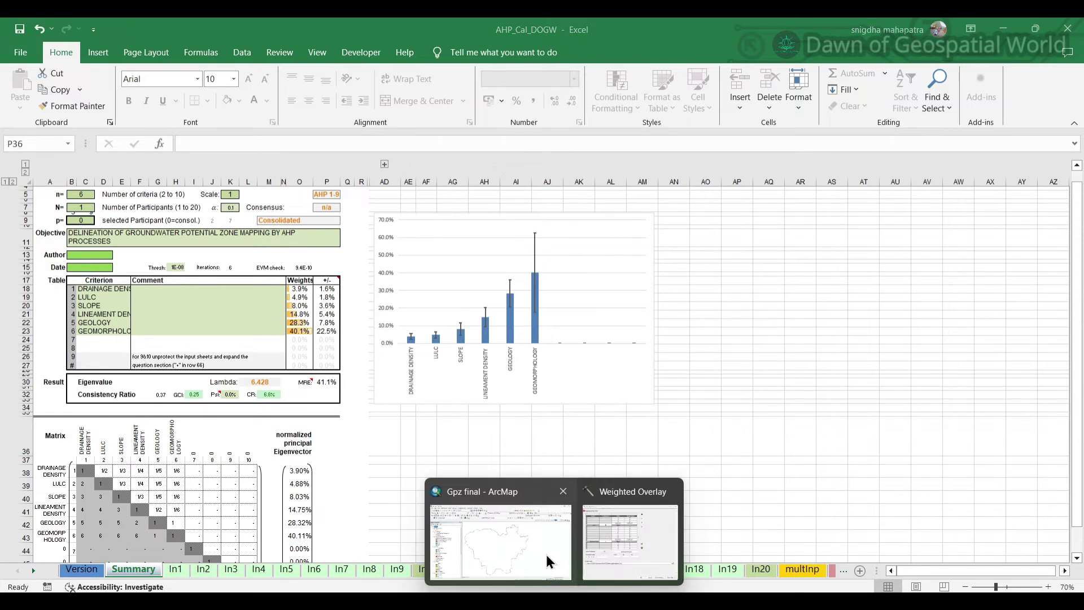
pyautogui.click(551, 574)
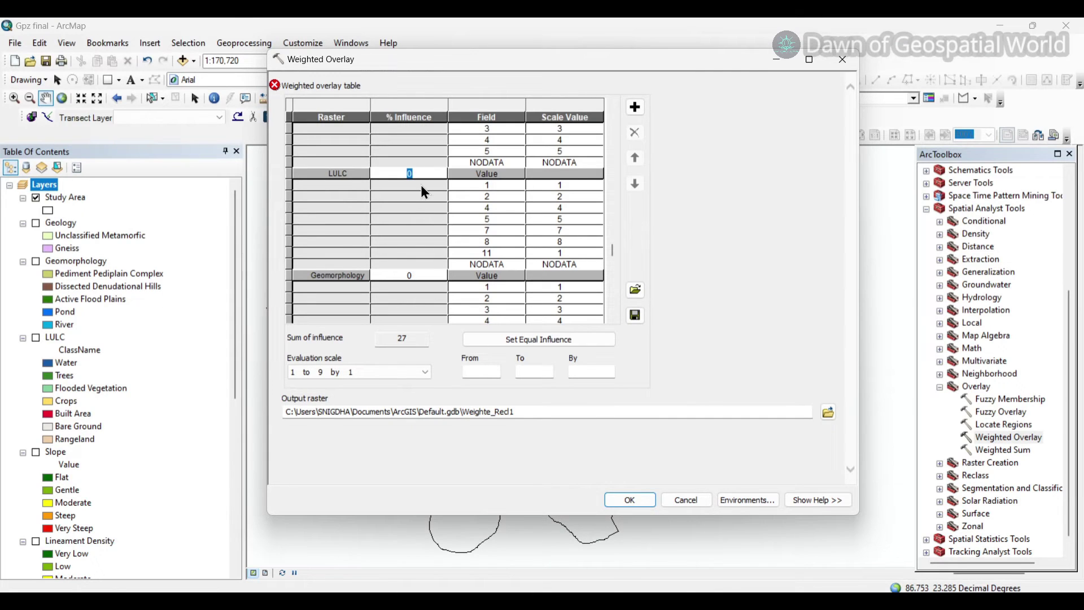
# Enter LULC 5, Geomorphology 40 and Geology 28 influence from the AHP sheet; Sum of influence reads 100.
pyautogui.write('5')
pyautogui.scroll(-4, 613, 317)
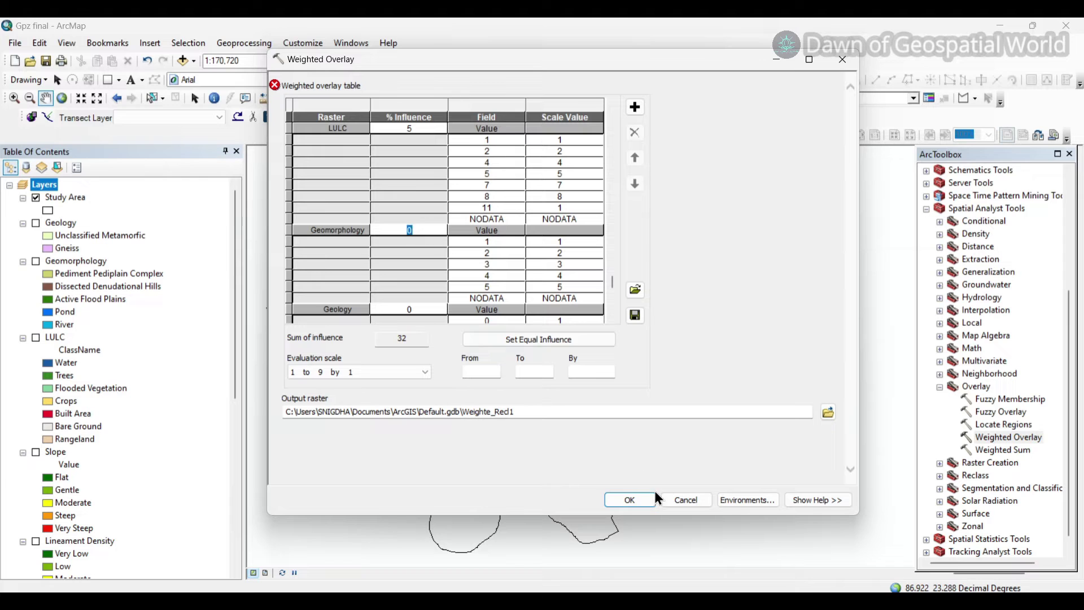
pyautogui.click(690, 542)
pyautogui.moveTo(701, 578)
pyautogui.write('8')
pyautogui.moveTo(411, 341); pyautogui.dragTo(392, 341)
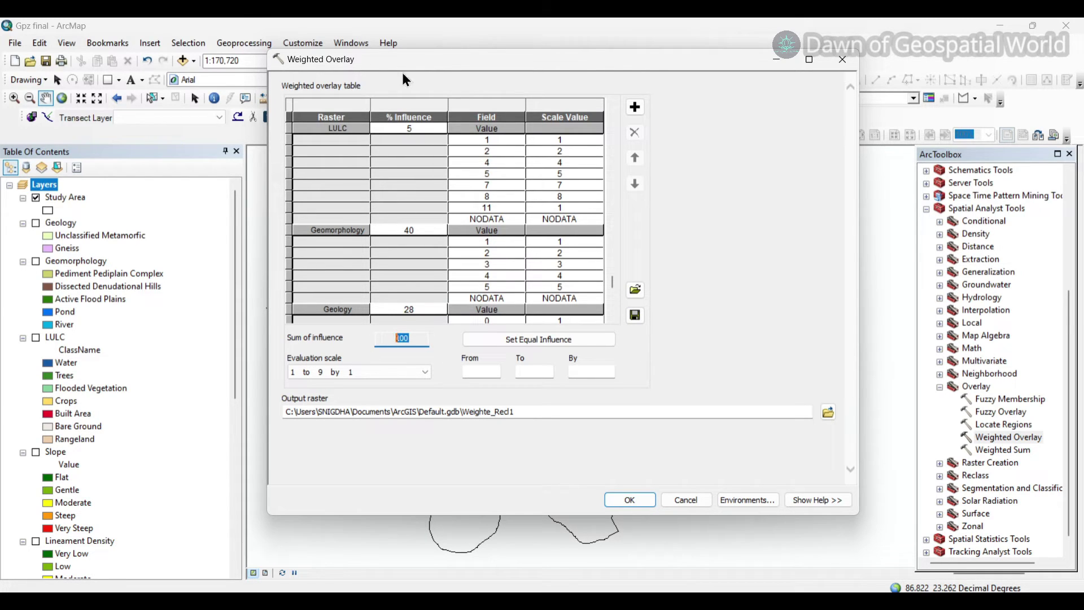
pyautogui.click(31, 548)
pyautogui.scroll(-4, 31, 548)
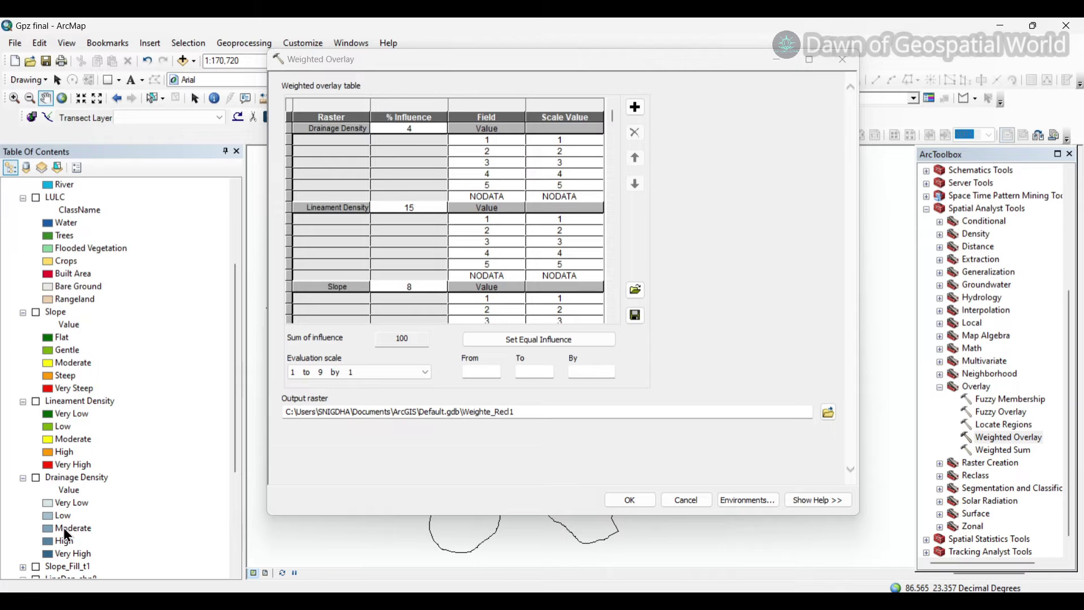
pyautogui.moveTo(232, 405); pyautogui.dragTo(225, 472)
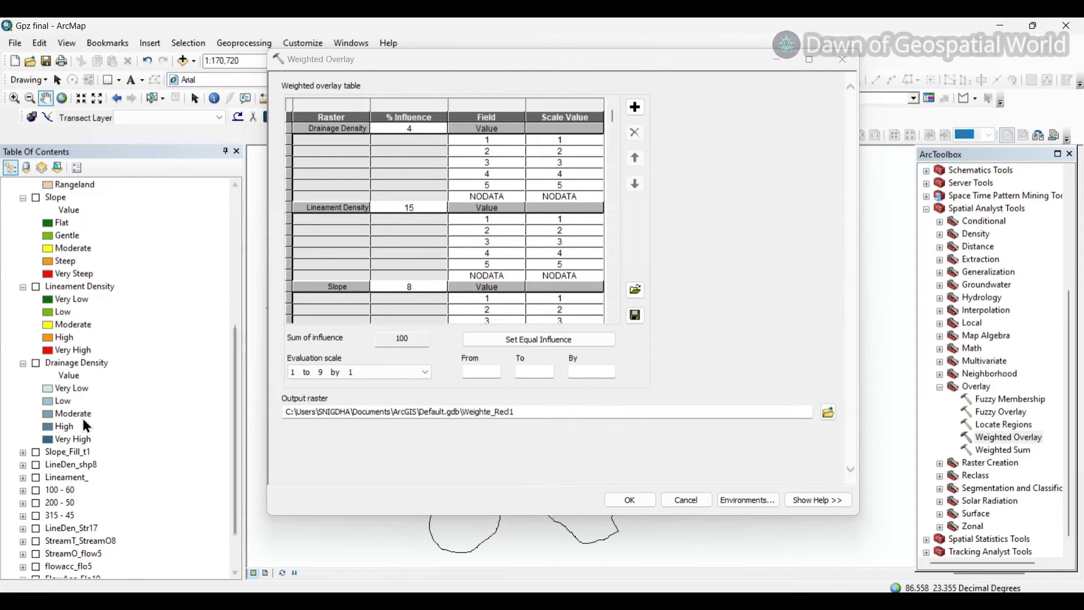
pyautogui.moveTo(235, 416); pyautogui.dragTo(240, 347)
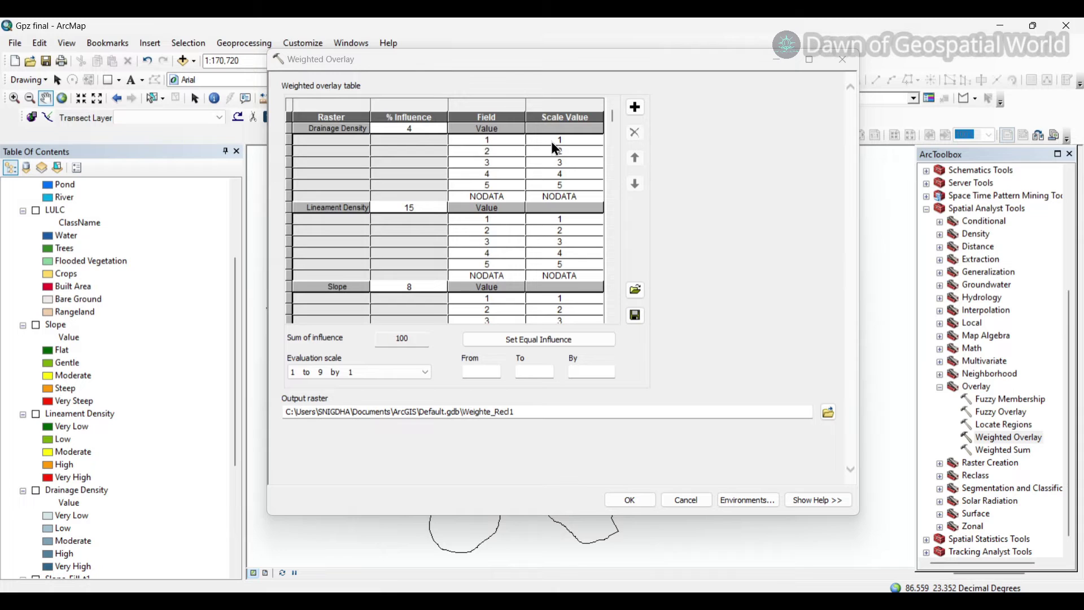
# Set Drainage Density classes 1–5 to scale values 6, 5, 4, 3 and 2.
pyautogui.click(578, 141)
pyautogui.click(597, 142)
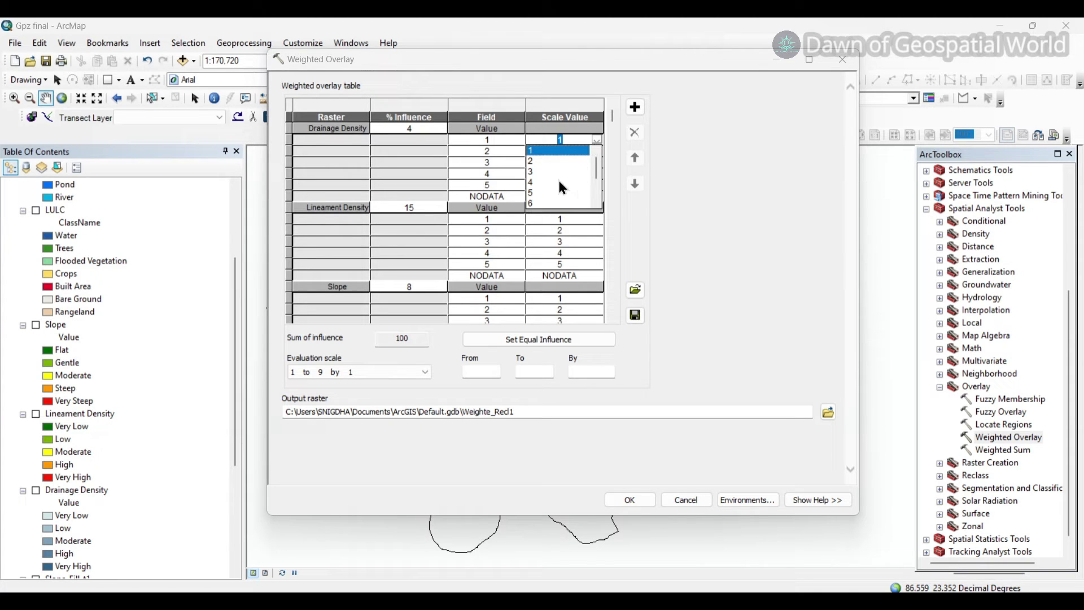
pyautogui.click(535, 204)
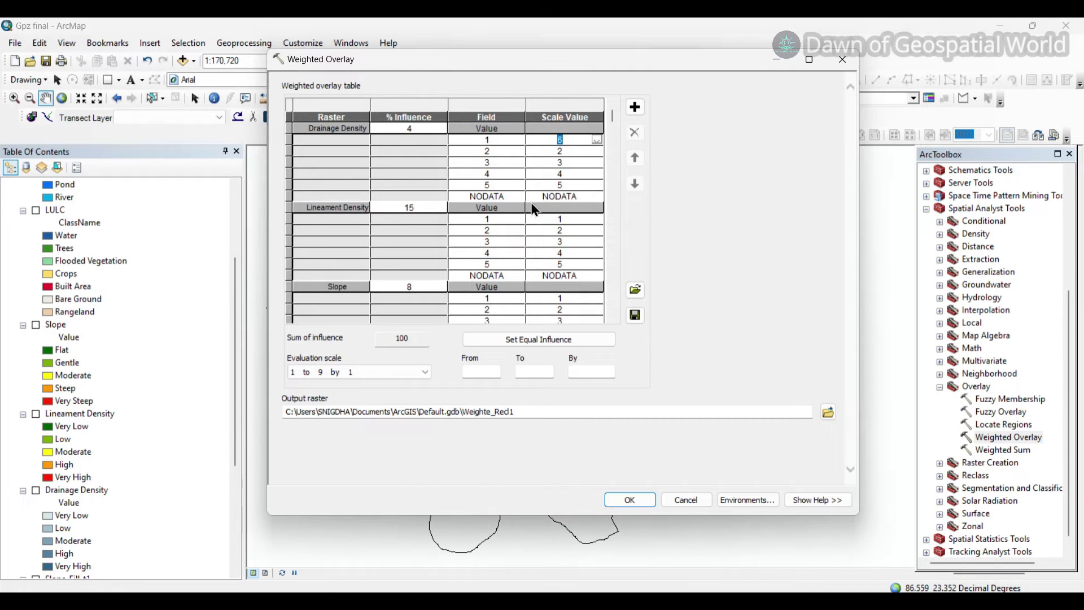
pyautogui.click(598, 152)
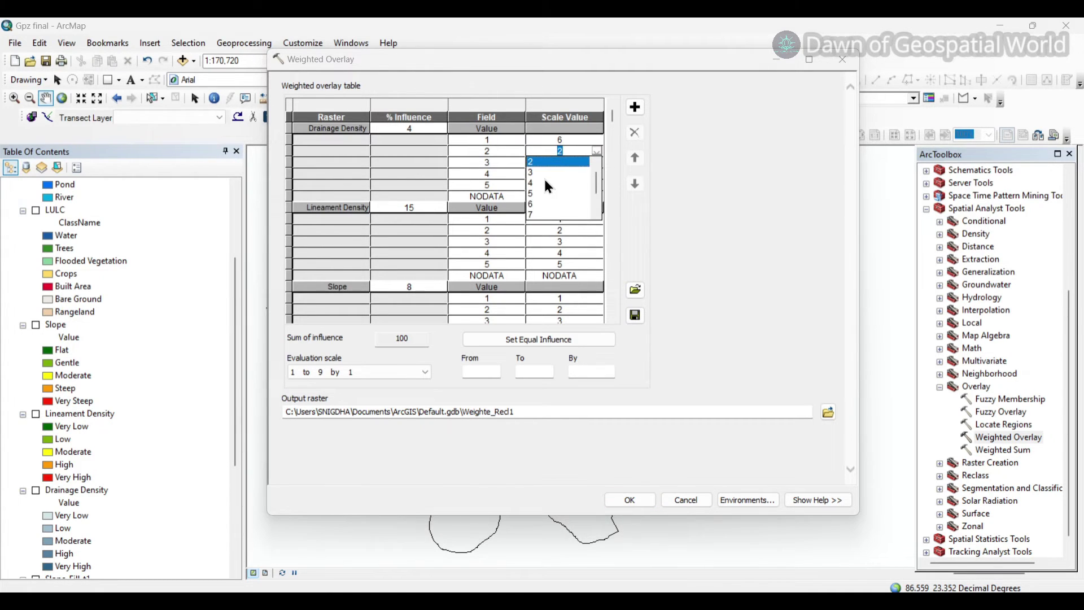
pyautogui.click(531, 193)
pyautogui.click(598, 163)
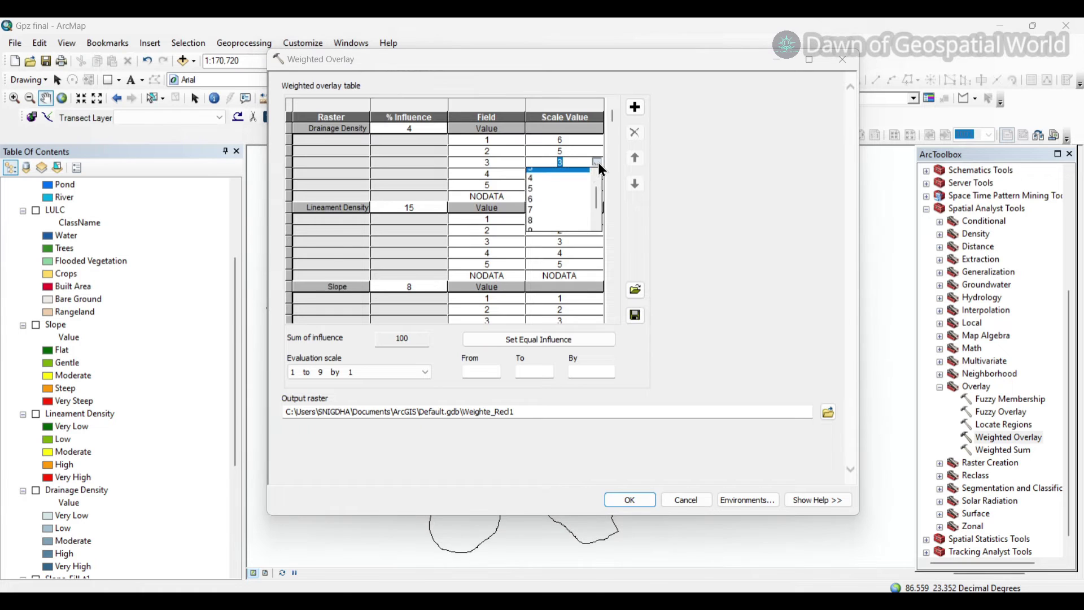
pyautogui.click(588, 174)
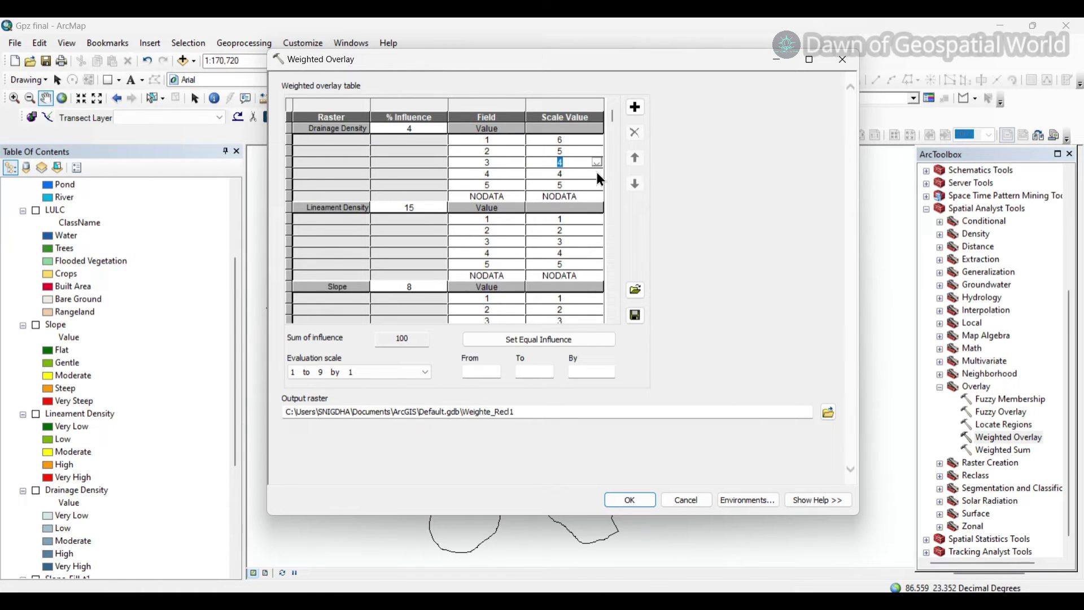
pyautogui.click(596, 173)
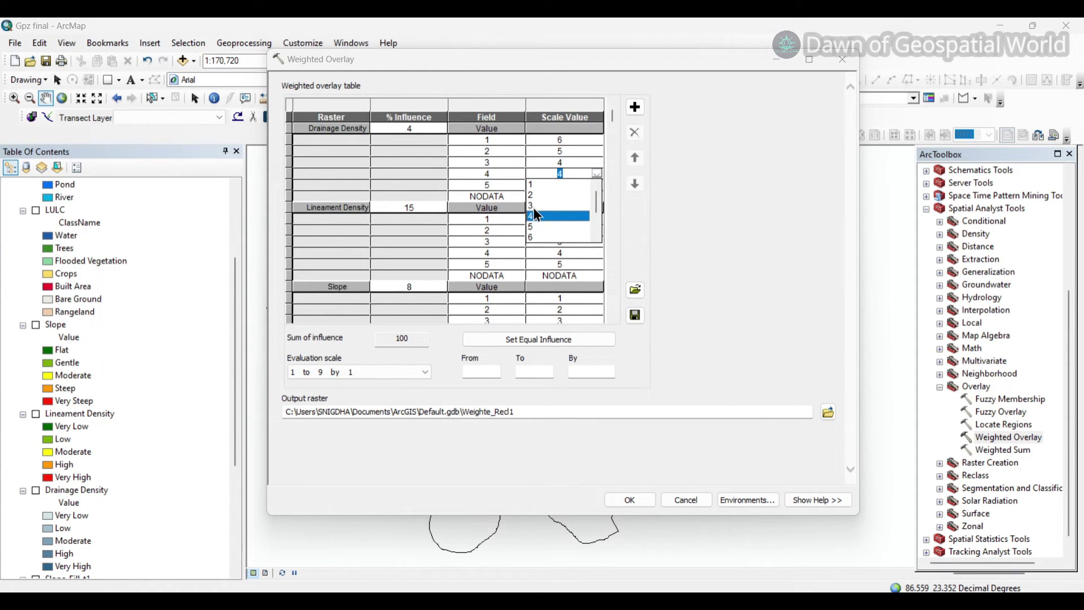
pyautogui.click(533, 204)
pyautogui.click(597, 185)
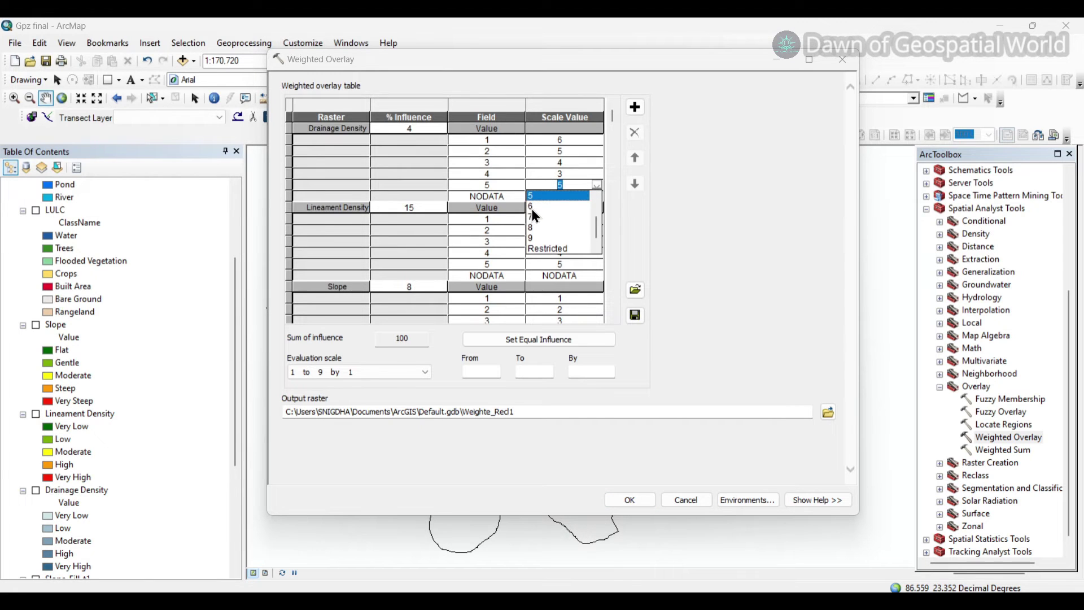
pyautogui.scroll(1, 531, 208)
pyautogui.click(533, 195)
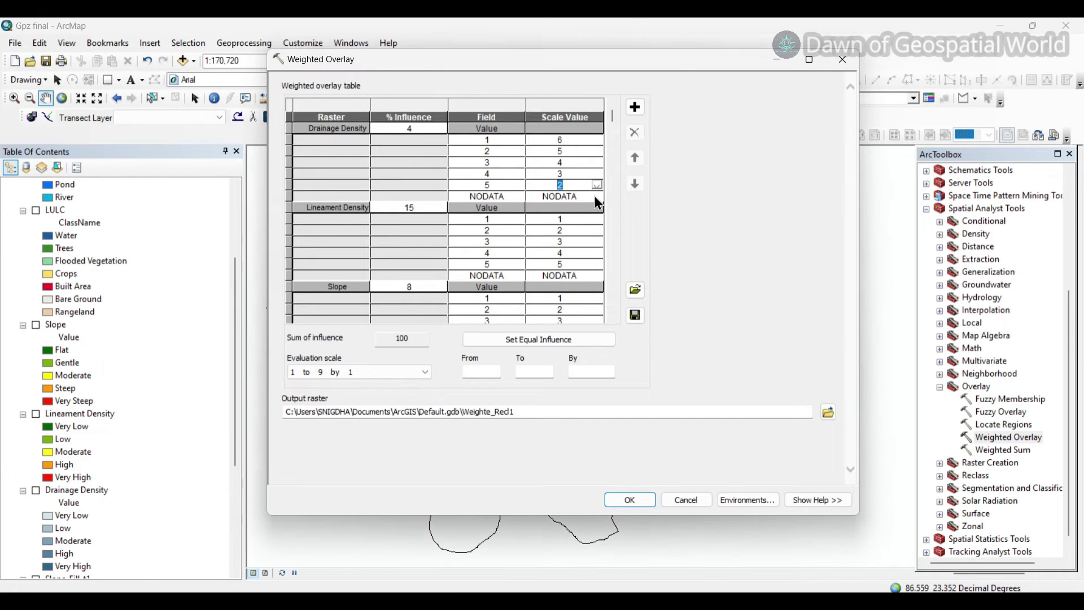
pyautogui.click(599, 220)
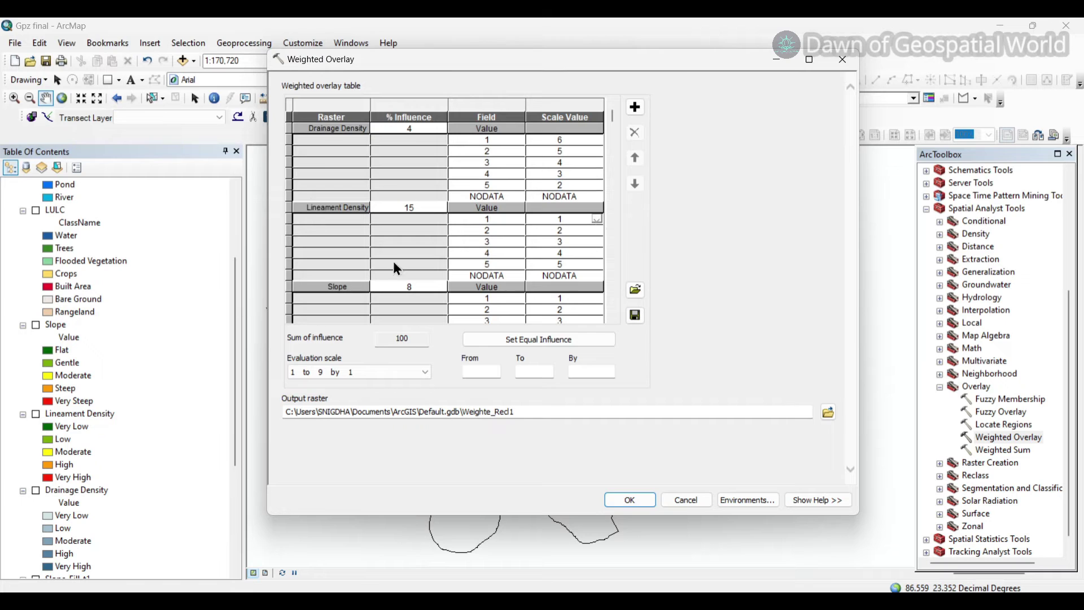
# Set Lineament Density classes 1–5 to scale values 2, 3, 4, 5 and 6.
pyautogui.click(597, 220)
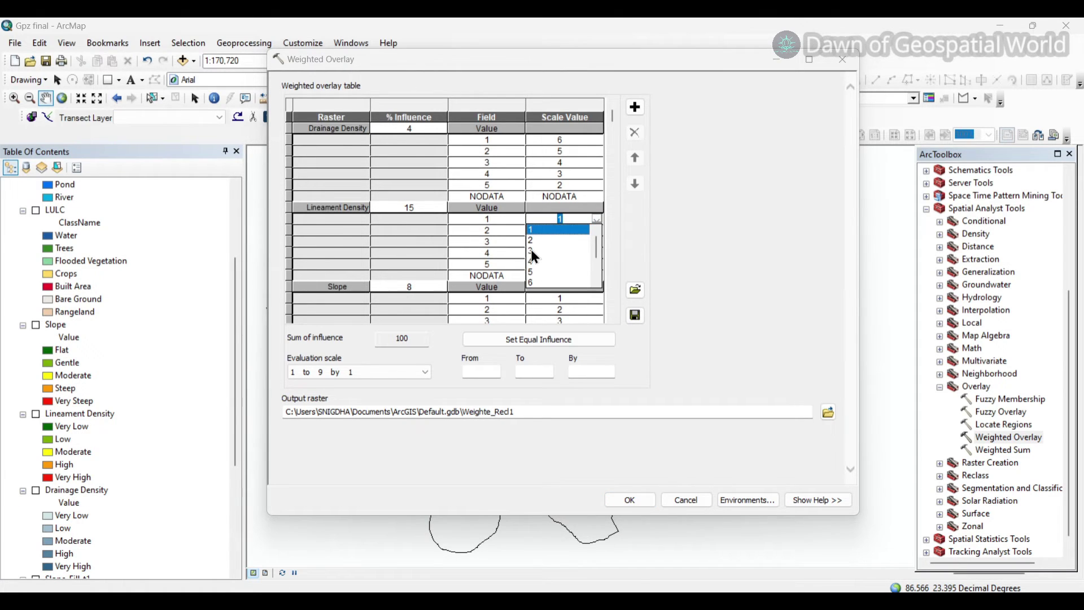
pyautogui.click(534, 240)
pyautogui.click(597, 231)
pyautogui.click(534, 261)
pyautogui.click(597, 242)
pyautogui.click(531, 263)
pyautogui.click(598, 252)
pyautogui.click(529, 273)
pyautogui.click(597, 264)
pyautogui.click(534, 286)
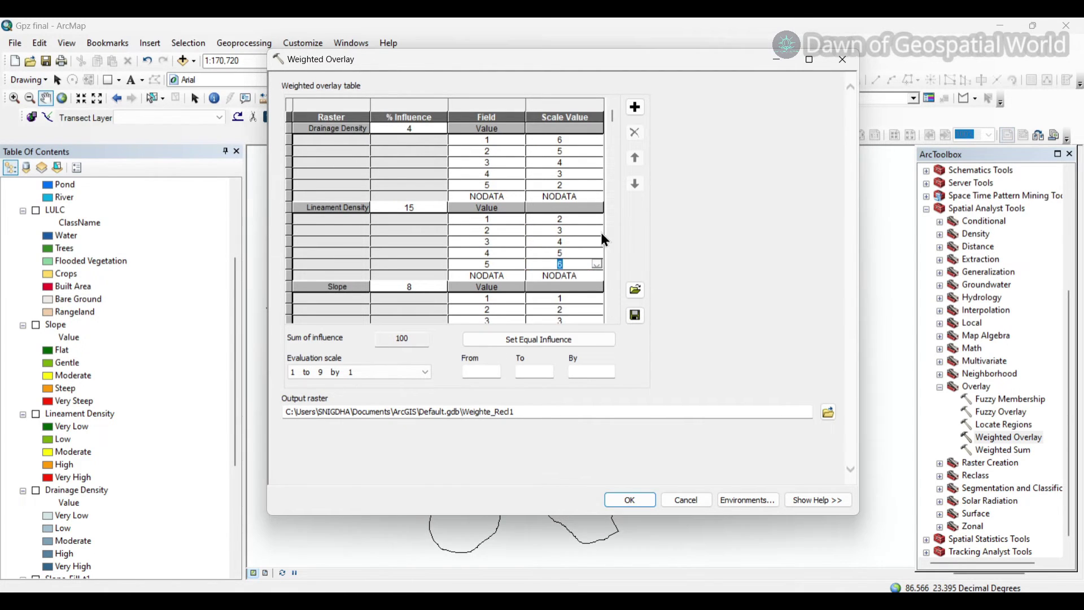
# Set Slope classes 1–5 to scale values 6, 5, 4, 3 and 2.
pyautogui.scroll(-3, 612, 317)
pyautogui.click(573, 185)
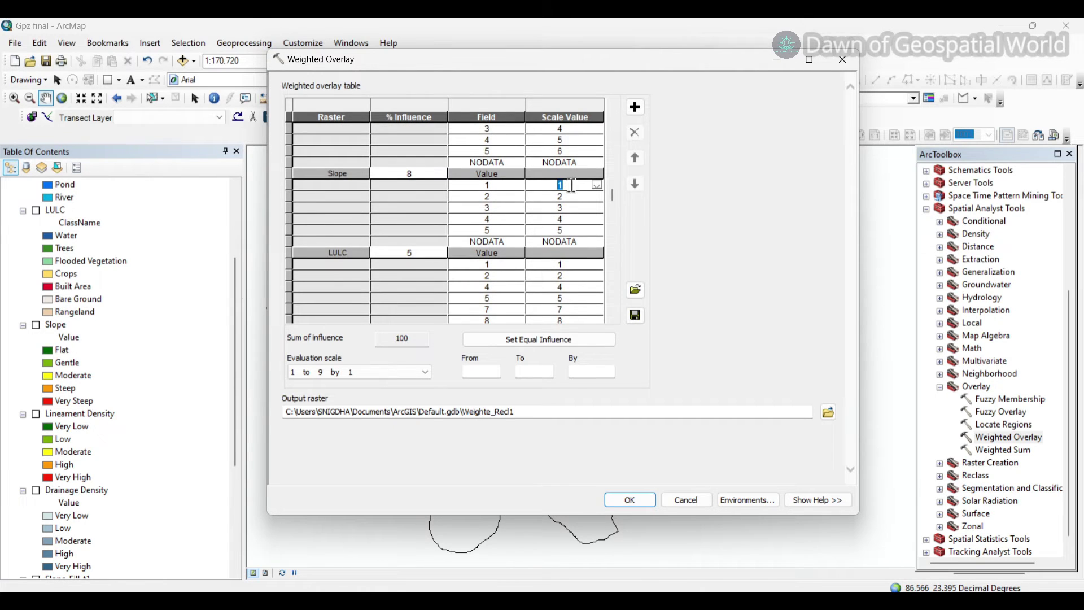
pyautogui.click(596, 185)
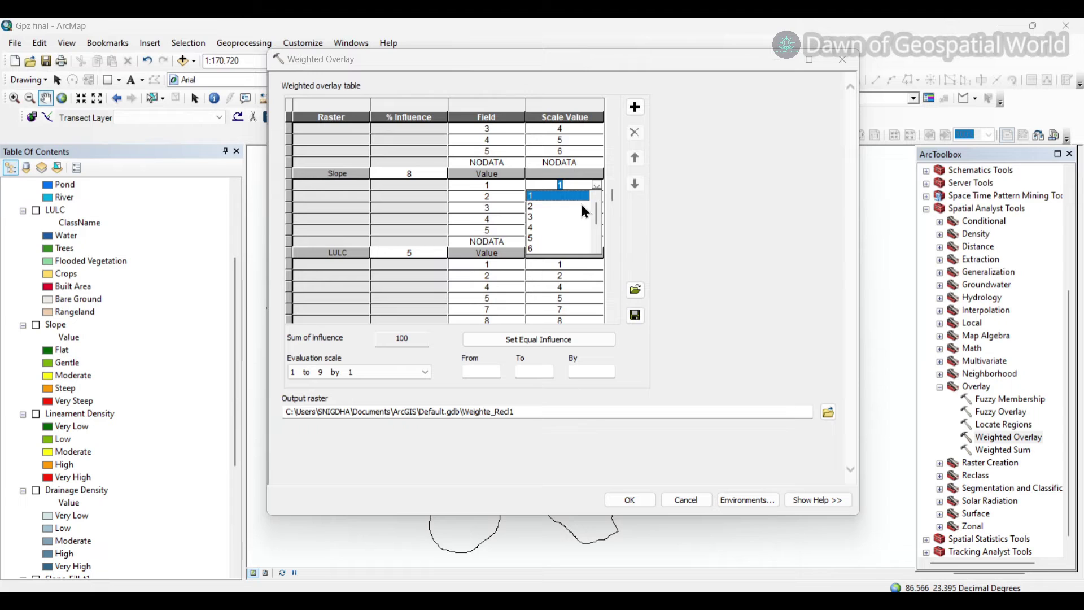
pyautogui.click(533, 253)
pyautogui.click(597, 196)
pyautogui.click(532, 246)
pyautogui.click(596, 207)
pyautogui.click(572, 229)
pyautogui.click(596, 219)
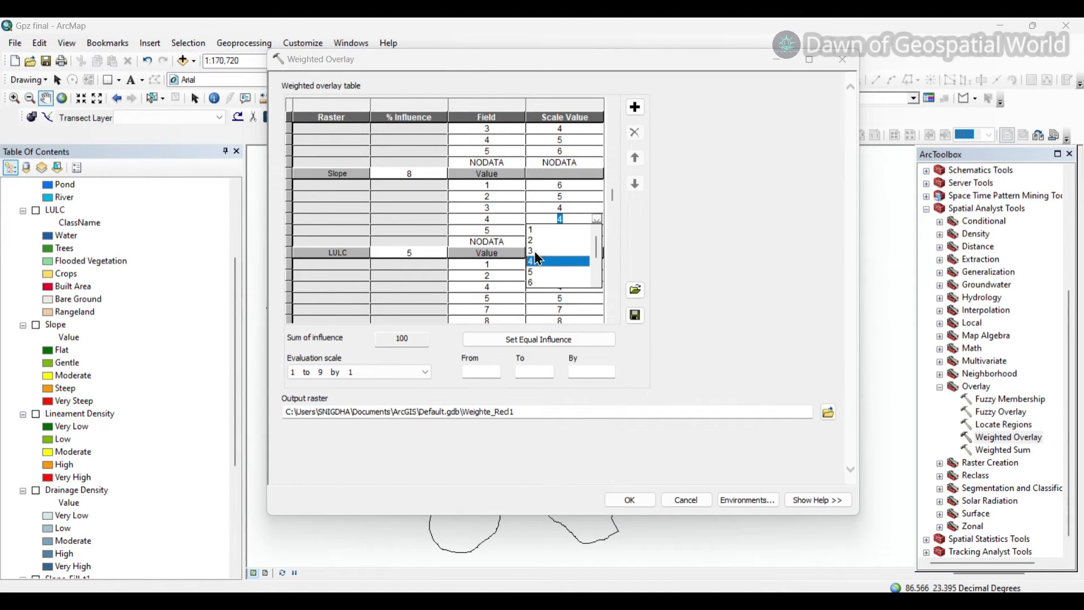
pyautogui.click(589, 229)
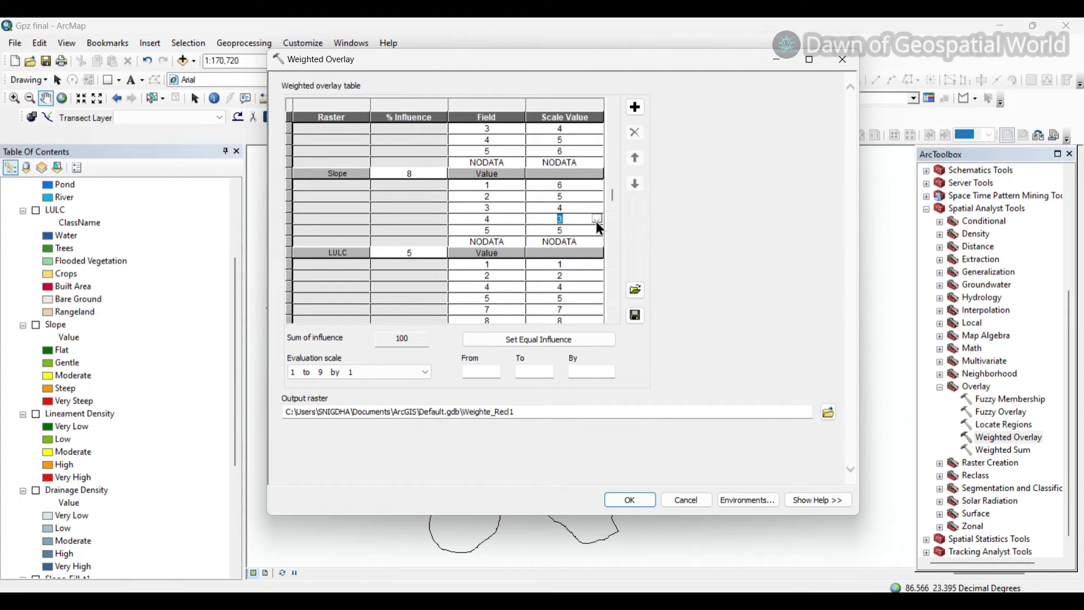
pyautogui.click(596, 230)
pyautogui.click(539, 257)
pyautogui.click(613, 298)
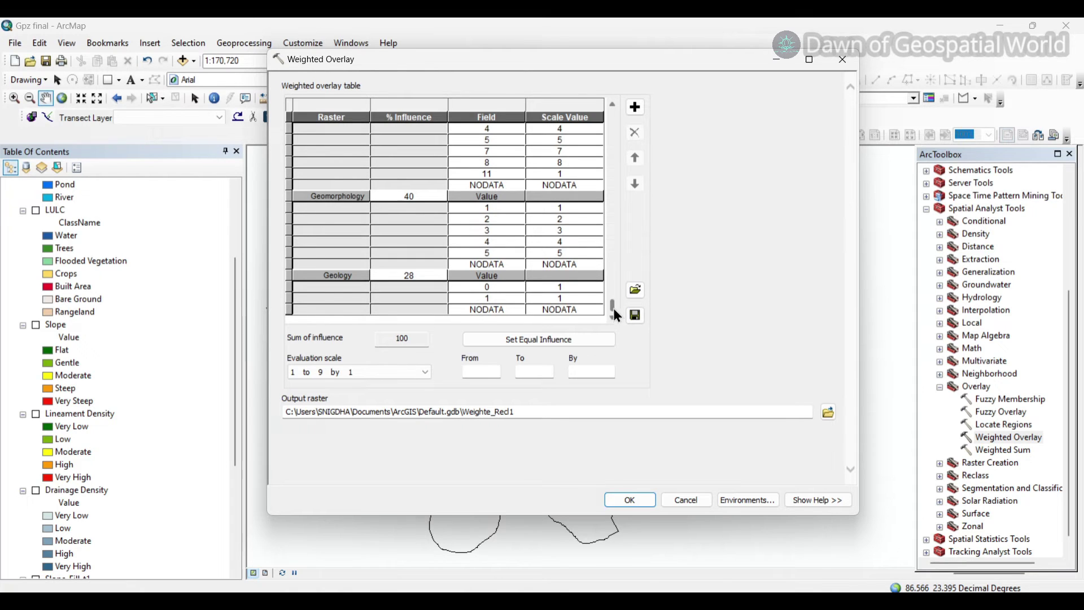
# Score LULC classes 1, 2 and 4 as 6, 5 and 4.
pyautogui.scroll(2, 612, 294)
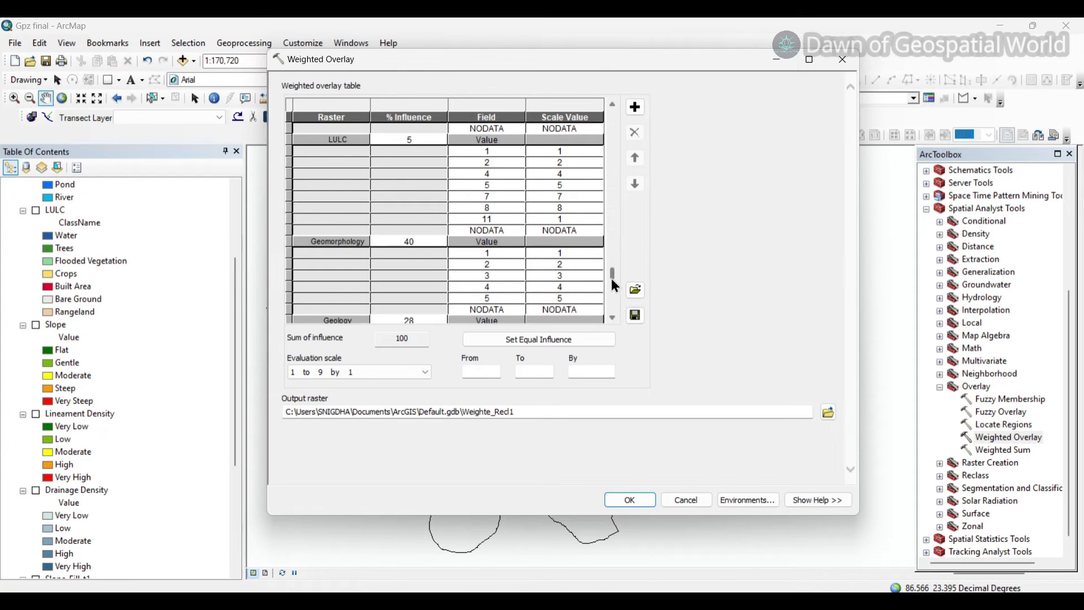
pyautogui.moveTo(612, 244); pyautogui.dragTo(612, 218)
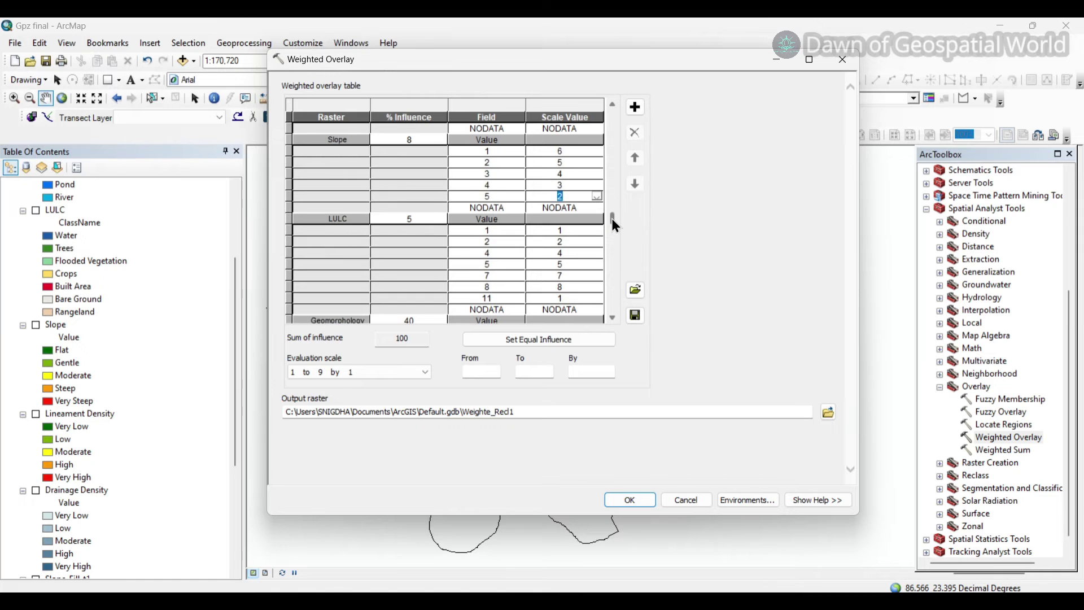
pyautogui.click(574, 231)
pyautogui.click(597, 230)
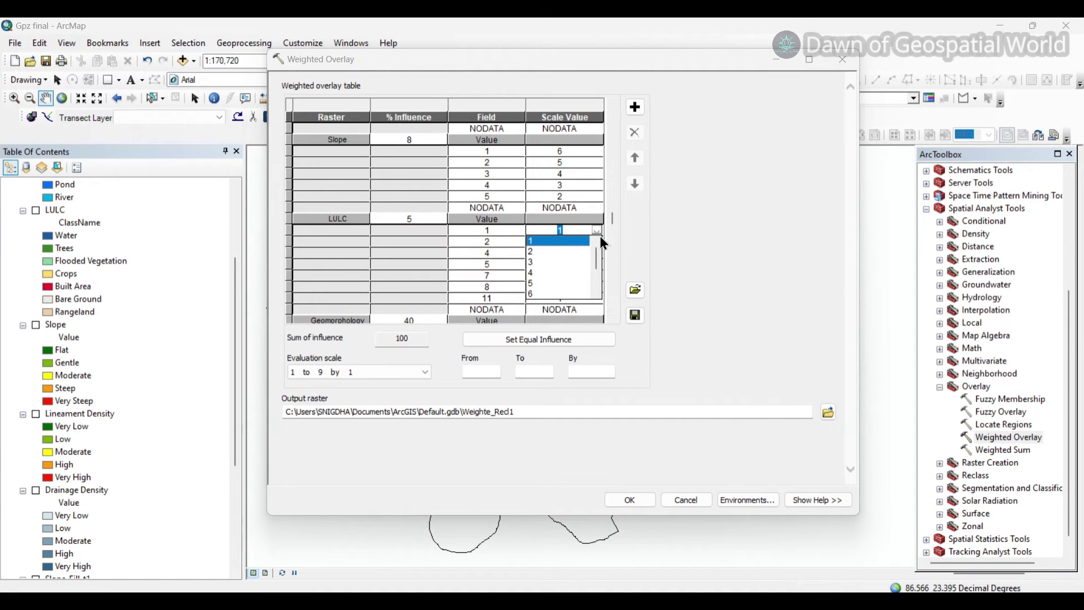
pyautogui.click(531, 294)
pyautogui.click(589, 239)
pyautogui.click(591, 240)
pyautogui.click(533, 283)
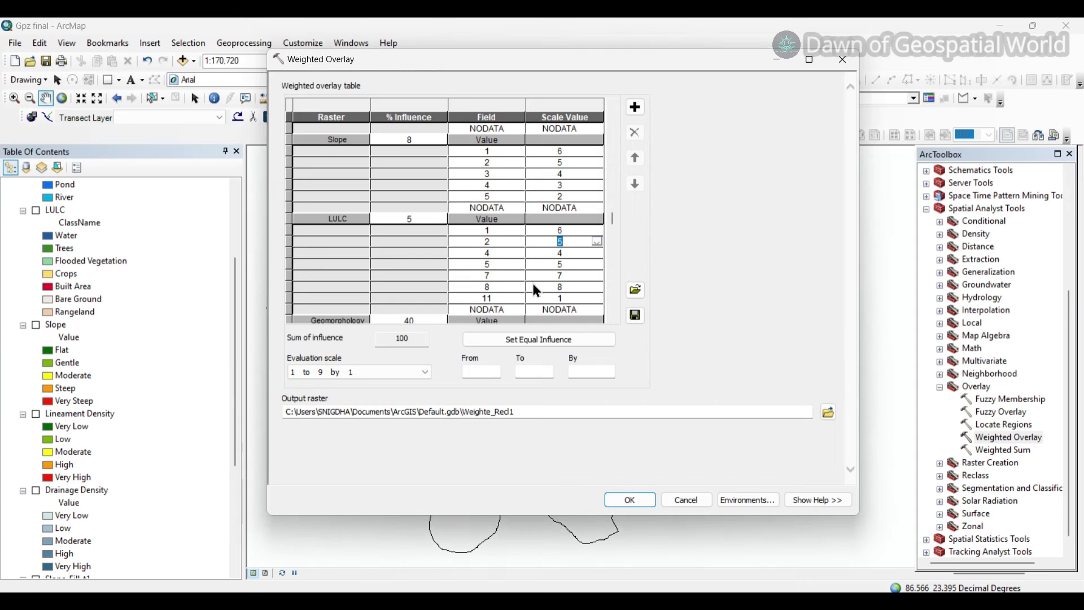
pyautogui.click(598, 253)
pyautogui.click(583, 273)
# Score LULC classes 5, 7, 8 and 11 as 4, 4, 2 and 1.
pyautogui.click(597, 265)
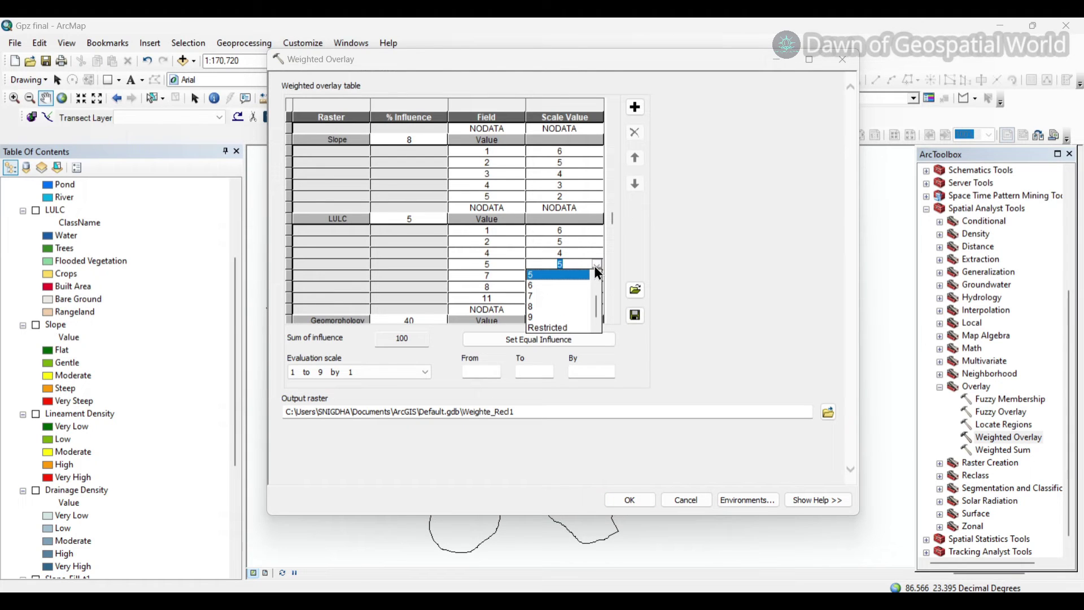
pyautogui.scroll(1, 531, 287)
pyautogui.click(531, 287)
pyautogui.click(597, 276)
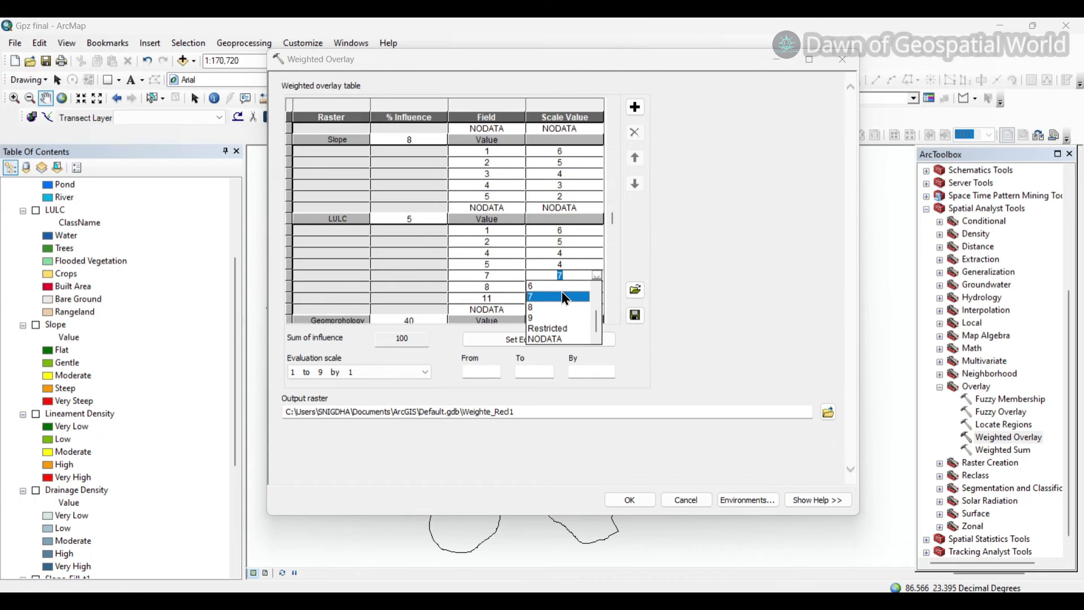
pyautogui.scroll(1, 564, 297)
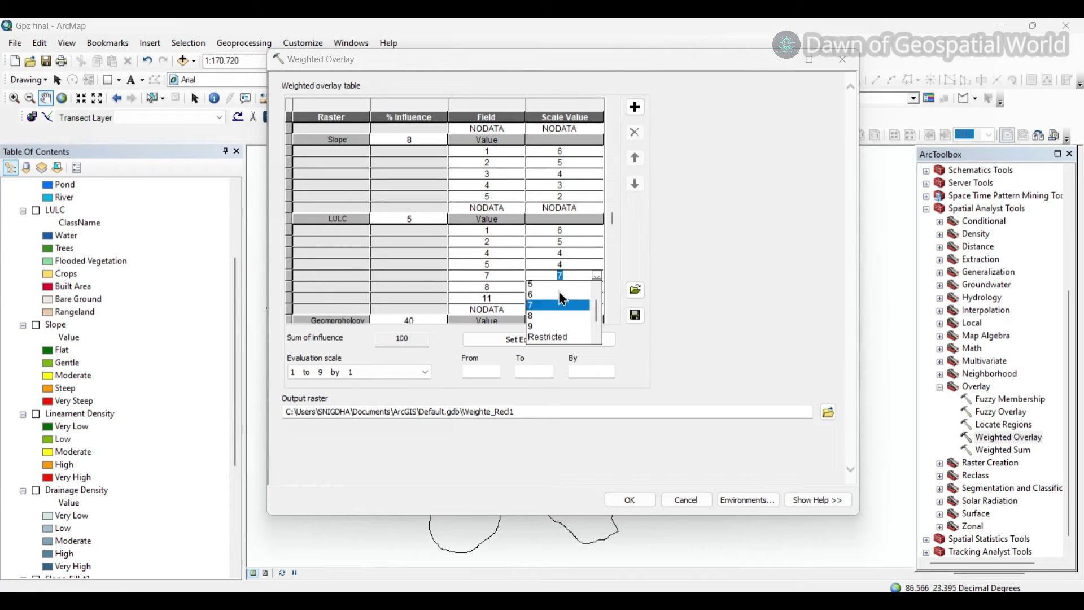
pyautogui.click(532, 296)
pyautogui.click(596, 287)
pyautogui.scroll(1, 543, 305)
pyautogui.scroll(1, 546, 309)
pyautogui.click(531, 306)
pyautogui.click(597, 298)
pyautogui.click(537, 312)
pyautogui.click(612, 292)
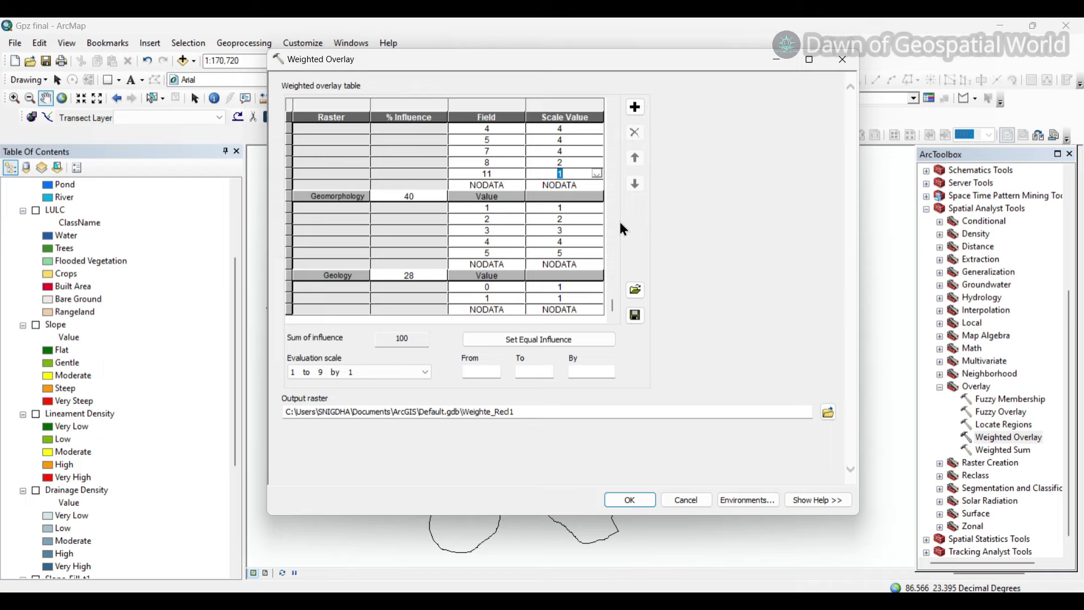
pyautogui.moveTo(236, 308); pyautogui.dragTo(236, 281)
# Set the Geomorphology scale values to 2, 4, 5, 6 and 6.
pyautogui.scroll(3, 235, 280)
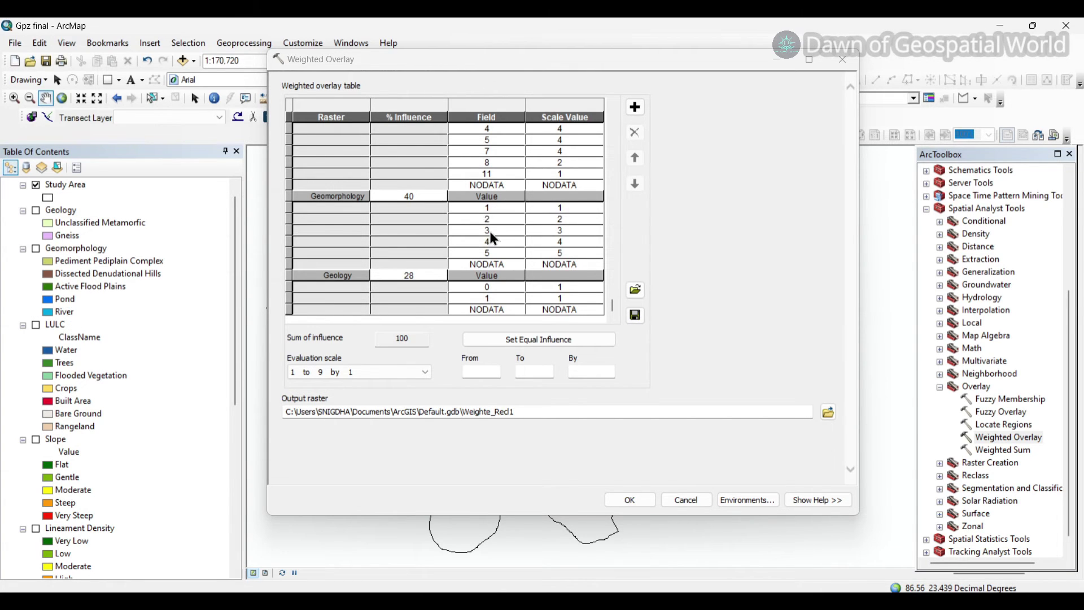
pyautogui.click(578, 207)
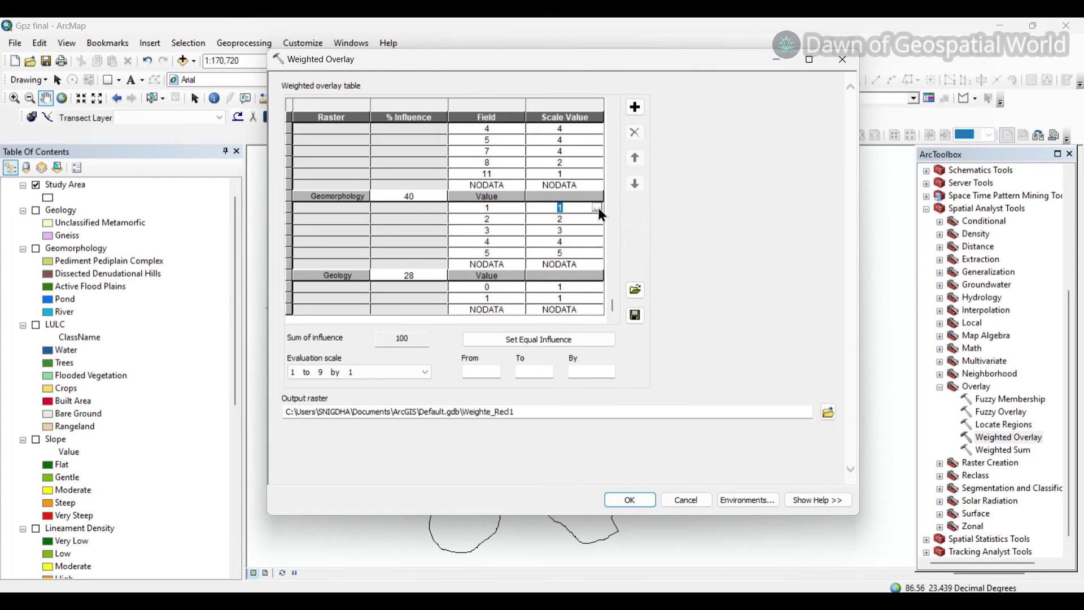
pyautogui.click(593, 252)
pyautogui.click(532, 275)
pyautogui.click(597, 242)
pyautogui.click(538, 275)
pyautogui.click(599, 229)
pyautogui.click(532, 259)
pyautogui.click(597, 219)
pyautogui.click(536, 242)
pyautogui.click(598, 208)
pyautogui.click(540, 233)
# Set Geology classes 0 and 1 to scale values 4 and 5.
pyautogui.click(598, 287)
pyautogui.click(530, 328)
pyautogui.click(597, 298)
pyautogui.click(534, 342)
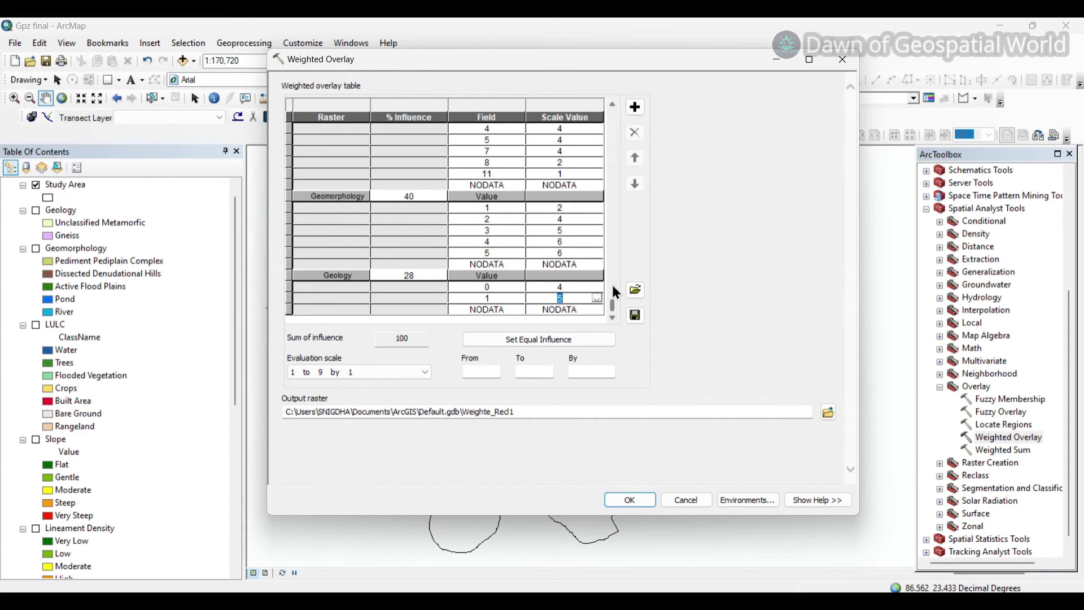
pyautogui.scroll(6, 614, 308)
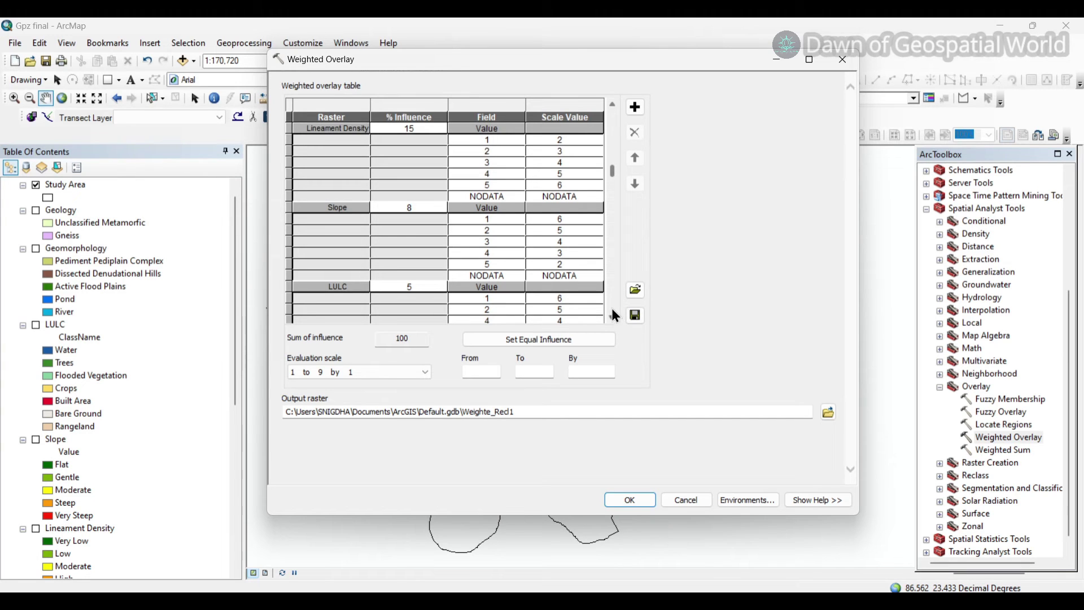
pyautogui.scroll(-6, 616, 290)
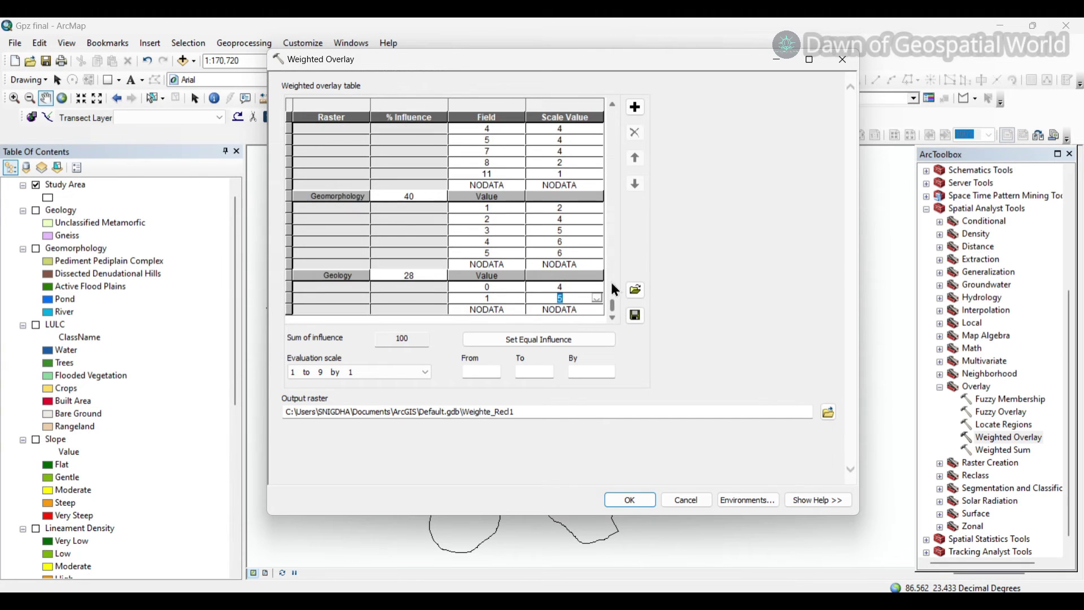
# Keep the 1 to 9 by 1 evaluation scale and point the output to the GROUNDWATER POTENTIAL ZONE folder.
pyautogui.click(362, 371)
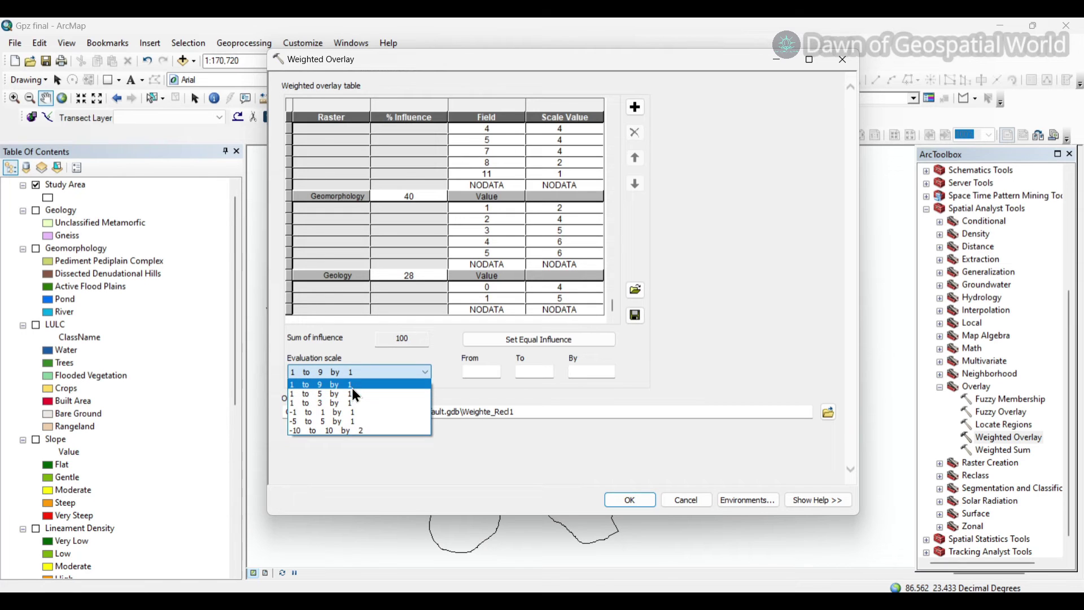
pyautogui.click(357, 385)
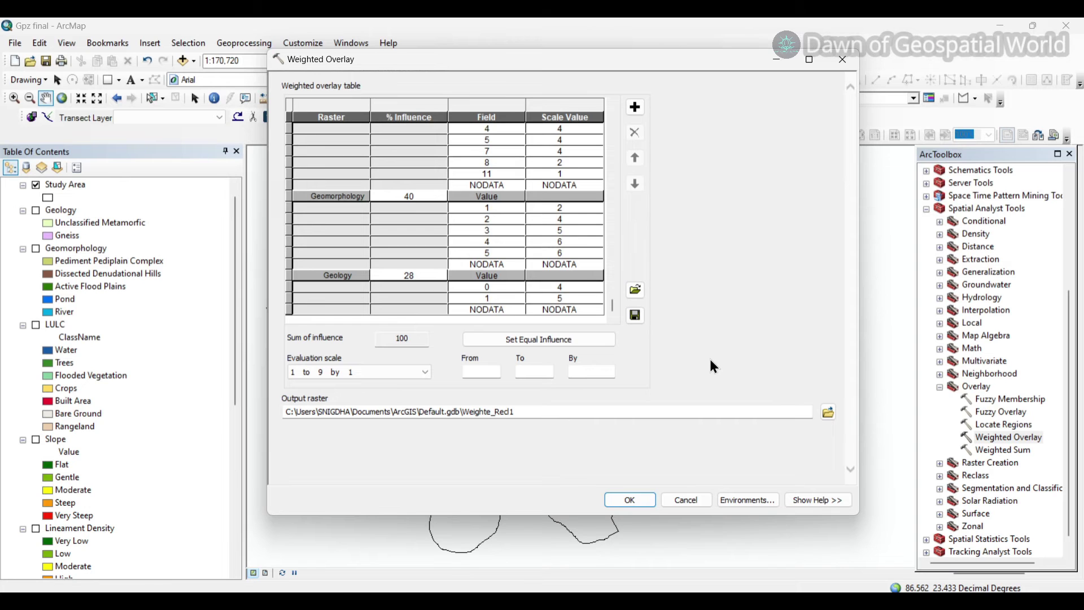
pyautogui.click(828, 412)
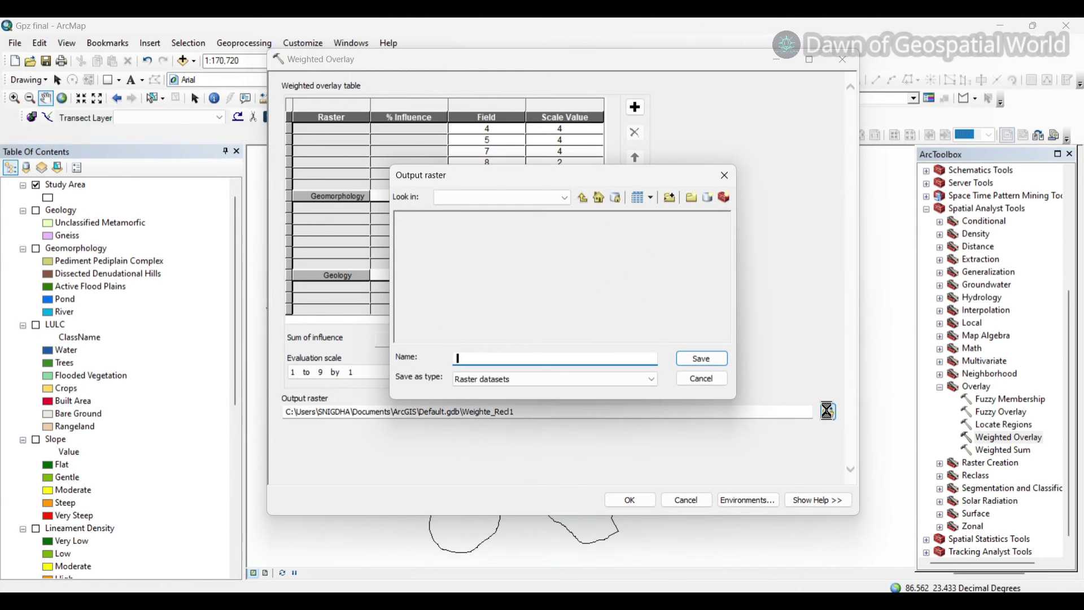
pyautogui.write('G')
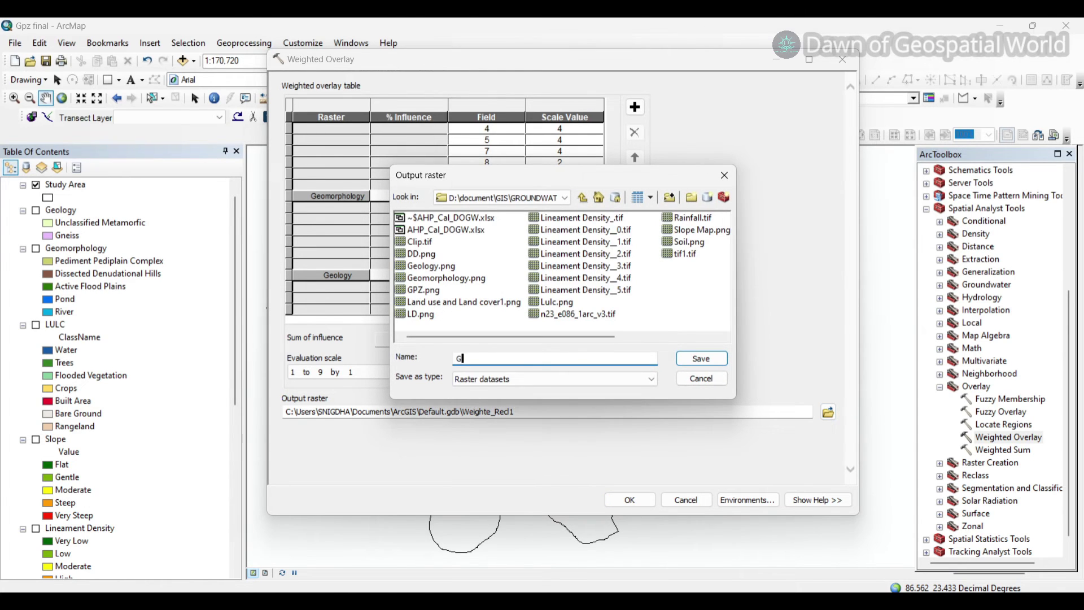
pyautogui.write('ROUNDWATER POTENTIAL ZONE')
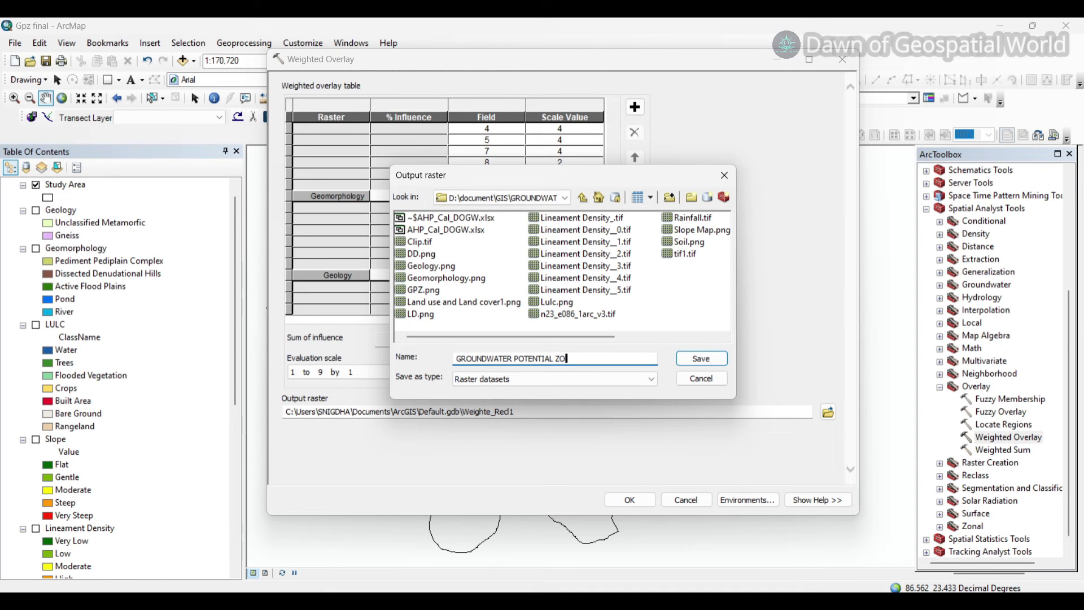
pyautogui.click(696, 359)
# Name the output raster GPZ and run the weighted overlay.
pyautogui.click(828, 412)
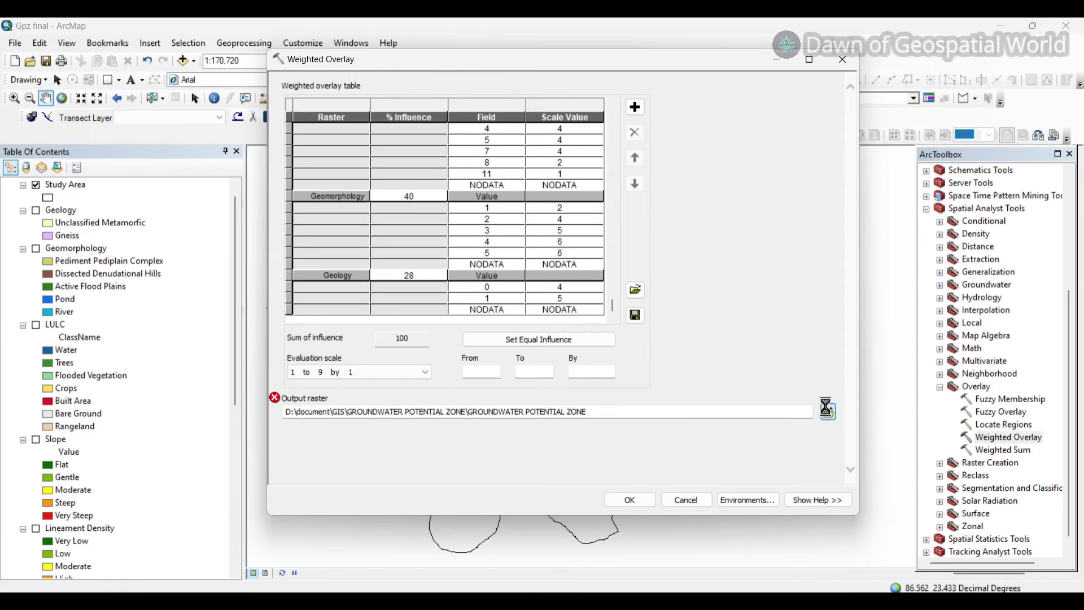
pyautogui.write('GPZ')
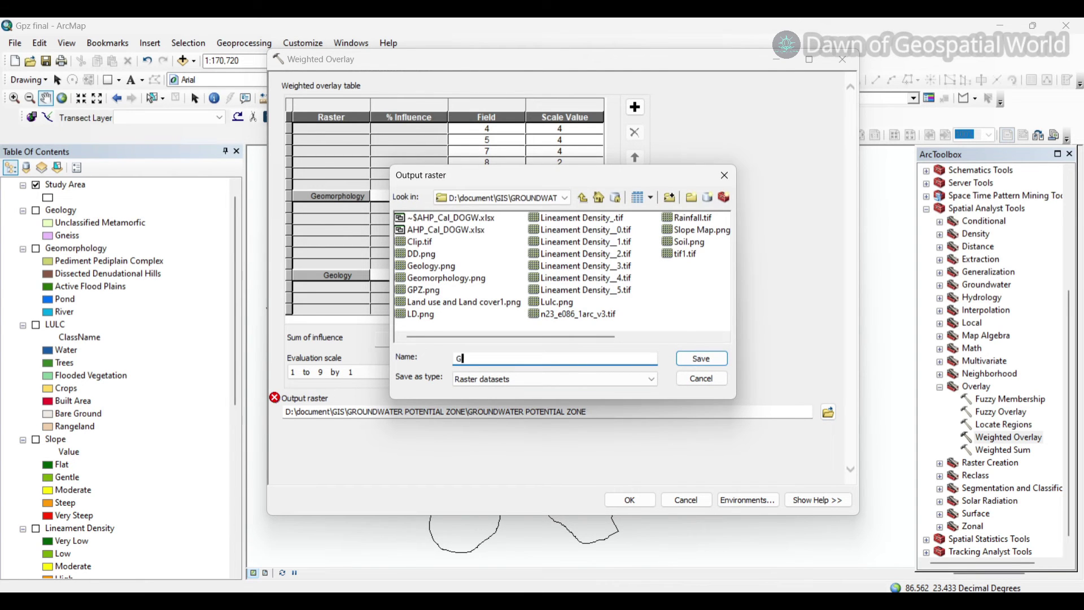
pyautogui.click(709, 358)
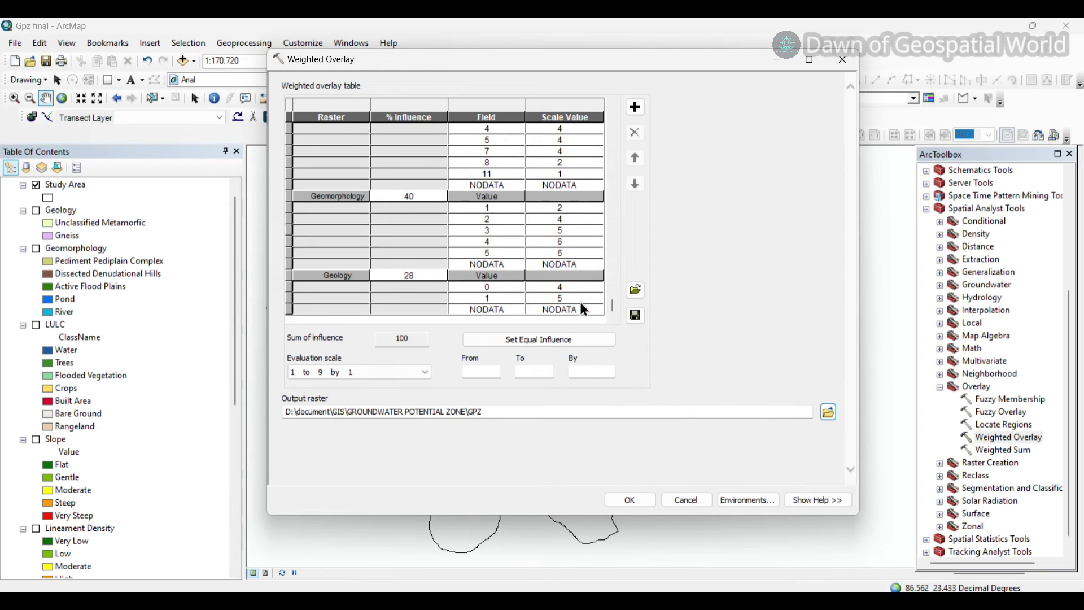
pyautogui.click(631, 500)
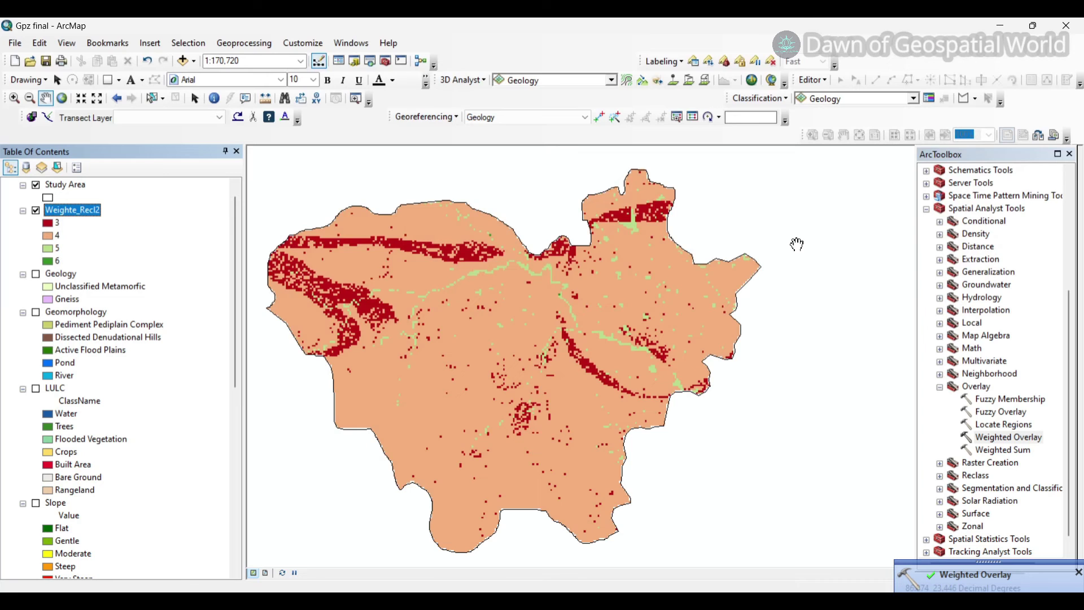
# Relabel Weighte_Recl2's classes 3–6 as Very Good, Good, Poor and Very Poor.
pyautogui.doubleClick(72, 209)
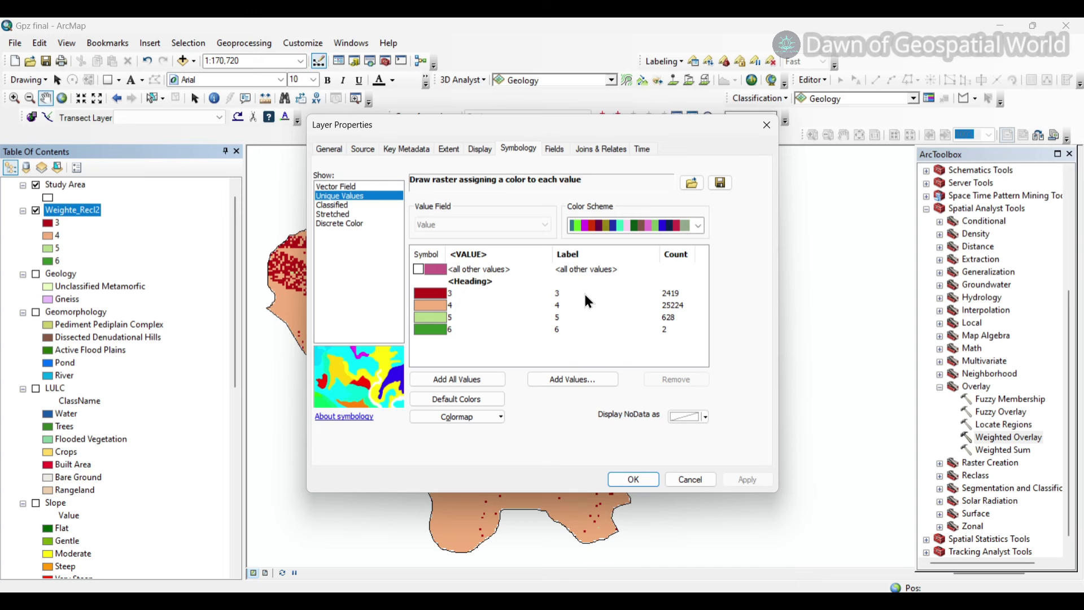
pyautogui.doubleClick(586, 294)
pyautogui.press('BackSpace')
pyautogui.write('VERY')
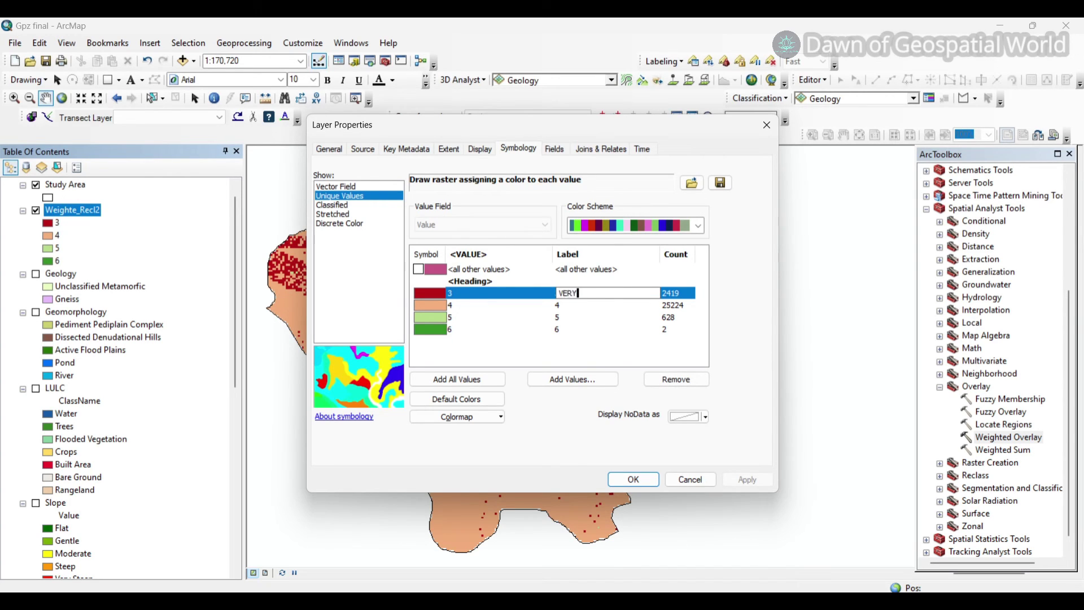
pyautogui.write(' GOO')
pyautogui.press('BackSpace')
pyautogui.press('BackSpace')
pyautogui.press('BackSpace')
pyautogui.press('BackSpace')
pyautogui.press('BackSpace')
pyautogui.press('BackSpace')
pyautogui.press('BackSpace')
pyautogui.write('ery Good')
pyautogui.press('Down')
pyautogui.write('Good')
pyautogui.press('Down')
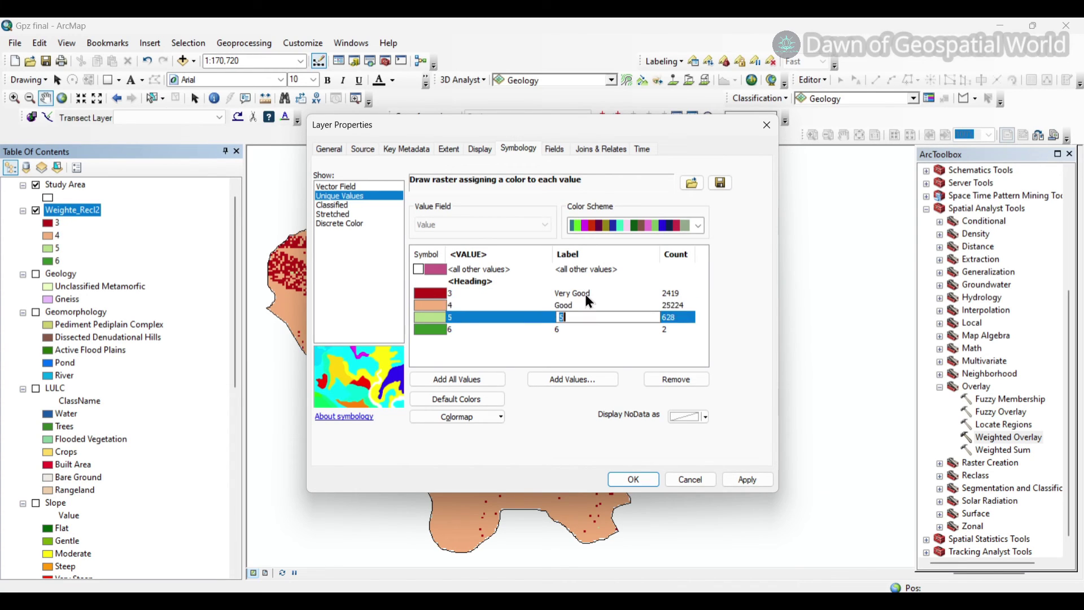
pyautogui.write('Poor')
pyautogui.press('Down')
pyautogui.write('Very')
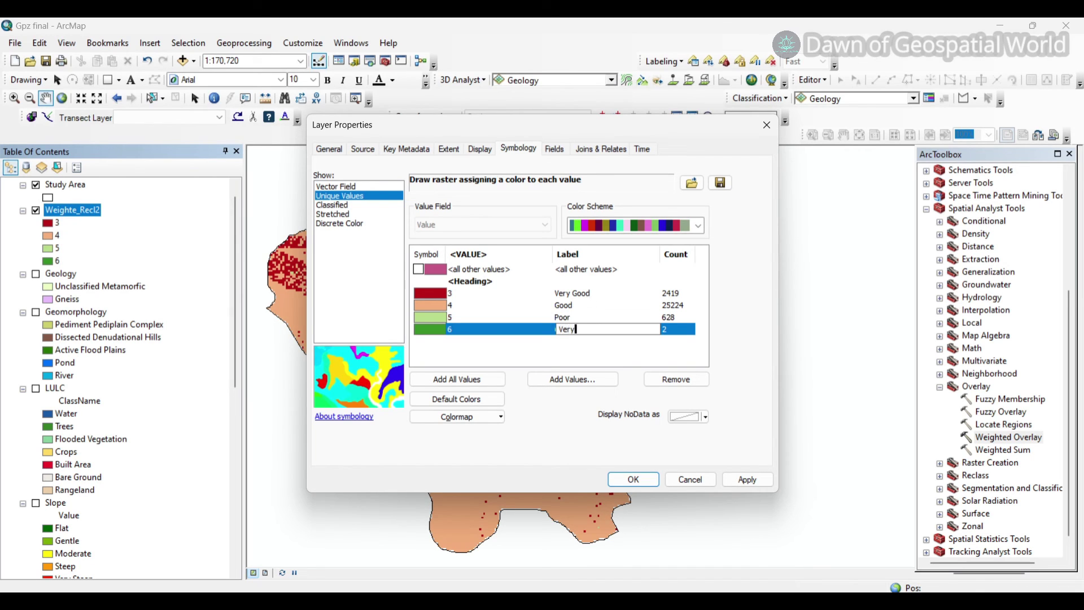
pyautogui.write(' Poor')
pyautogui.click(521, 356)
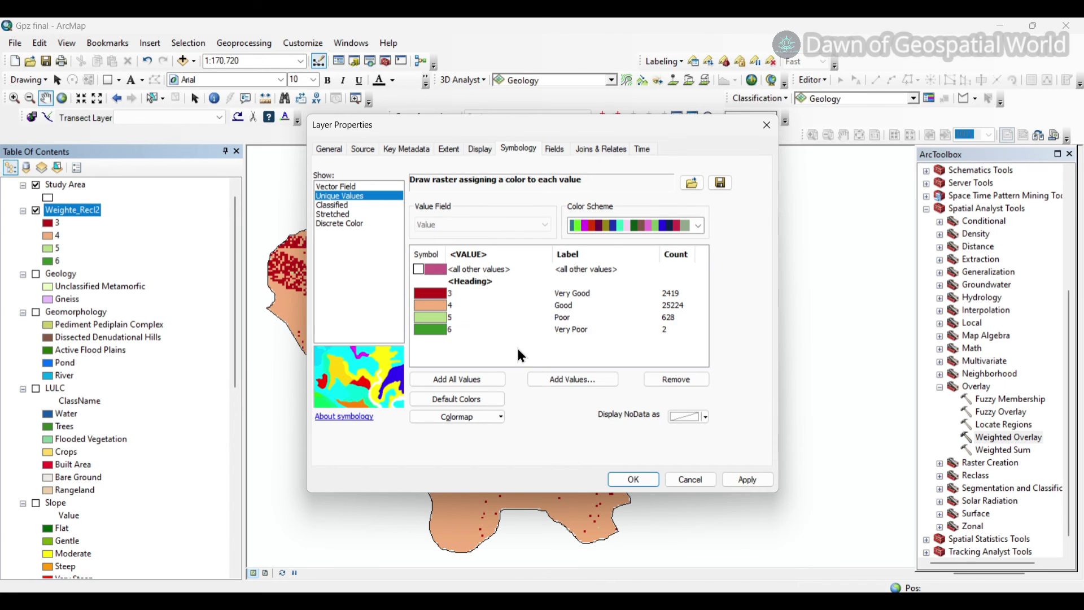
# Pick new symbol colours for classes 3 and 4 and start on class 5.
pyautogui.click(430, 293)
pyautogui.click(516, 334)
pyautogui.click(431, 305)
pyautogui.click(570, 361)
pyautogui.click(431, 317)
# Colour Poor tan and Very Poor brown, and try blue for Very Good.
pyautogui.click(469, 427)
pyautogui.click(431, 329)
pyautogui.click(463, 449)
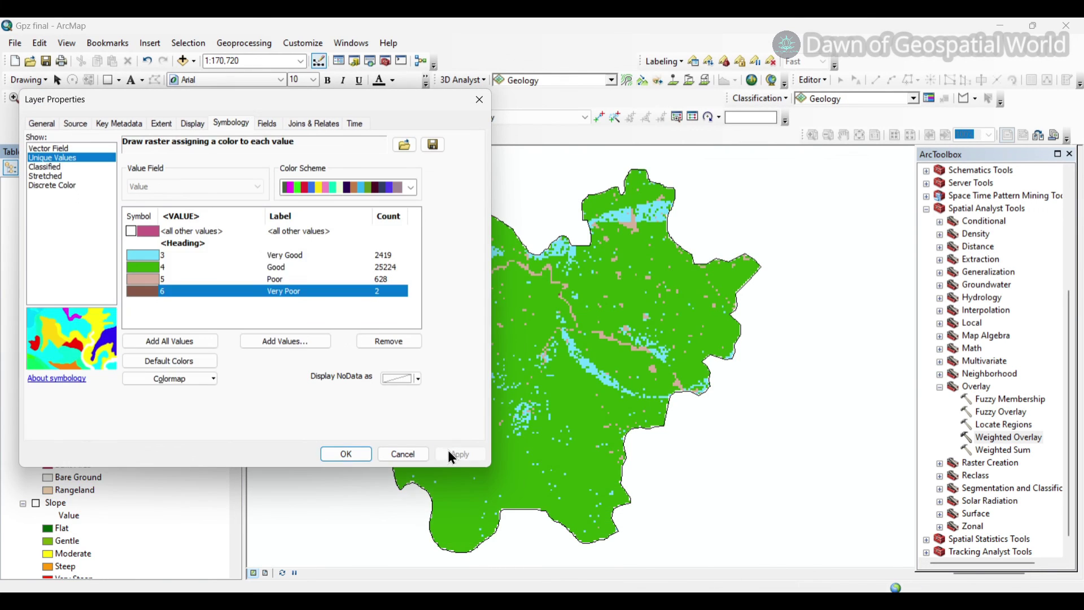
pyautogui.click(142, 266)
pyautogui.click(346, 270)
# Make the Good class yellow and preview it on the map.
pyautogui.click(152, 268)
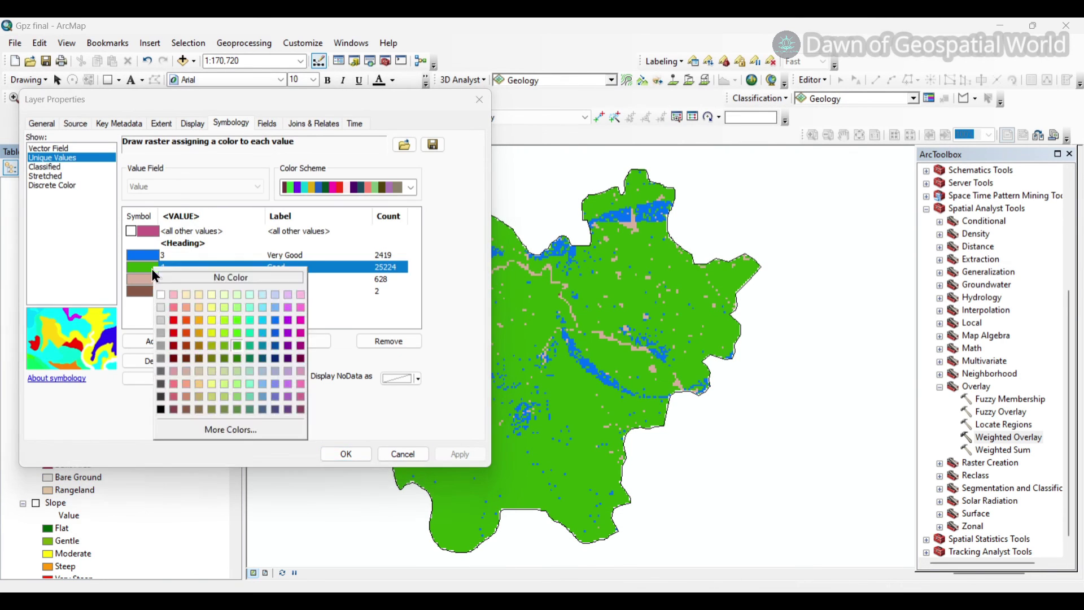
pyautogui.click(249, 345)
pyautogui.click(142, 266)
pyautogui.click(249, 346)
pyautogui.click(142, 267)
pyautogui.click(233, 342)
pyautogui.click(460, 455)
pyautogui.click(143, 266)
# Try dark and olive greens for Very Good, settle on sea green, and accept.
pyautogui.click(208, 290)
pyautogui.click(142, 255)
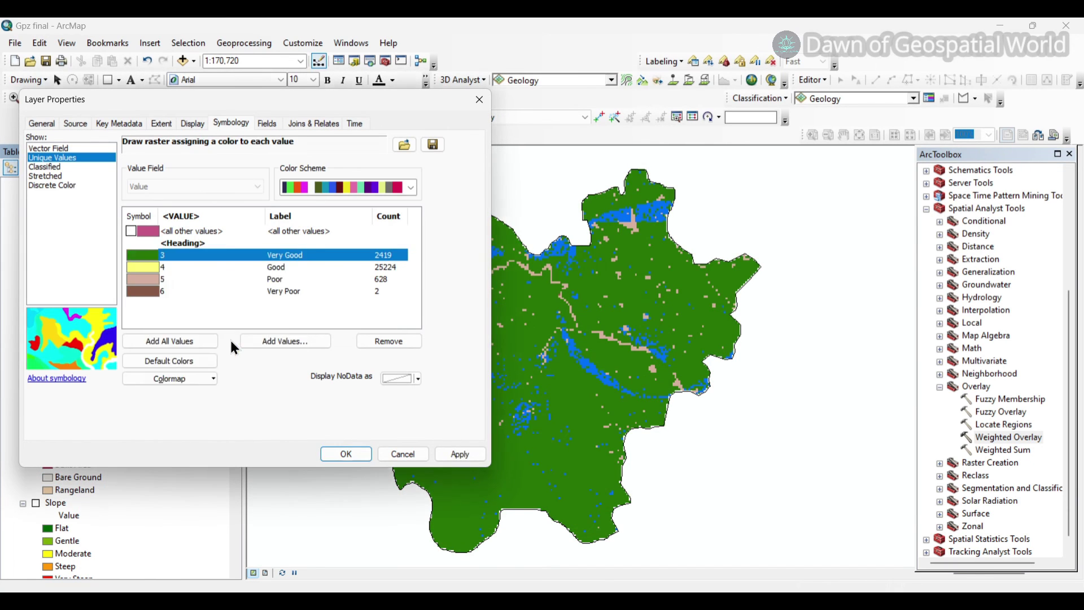
pyautogui.click(232, 342)
pyautogui.click(452, 455)
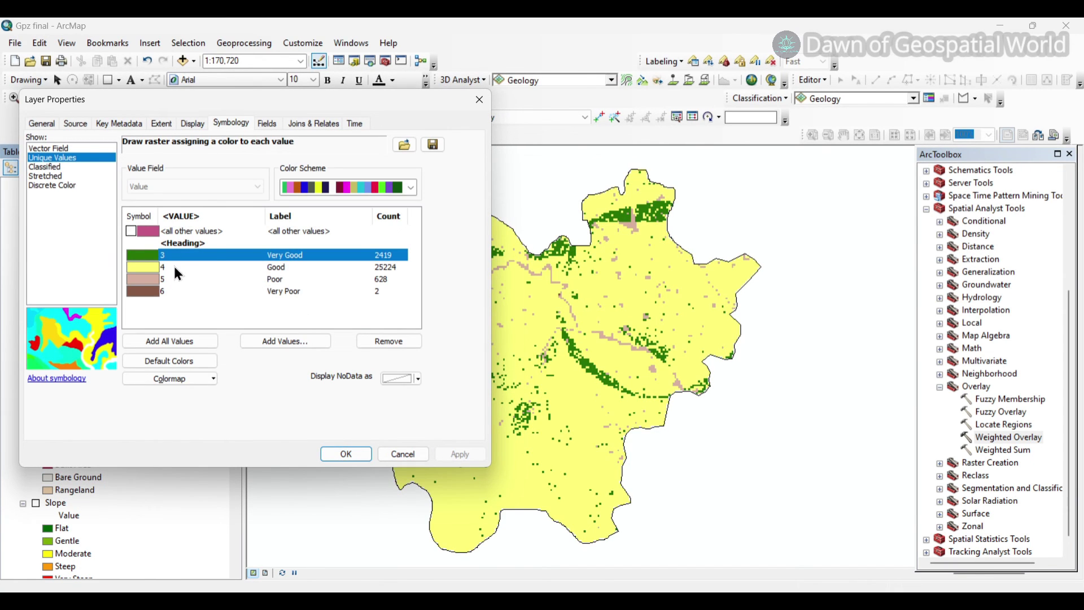
pyautogui.click(142, 255)
pyautogui.click(212, 341)
pyautogui.click(446, 448)
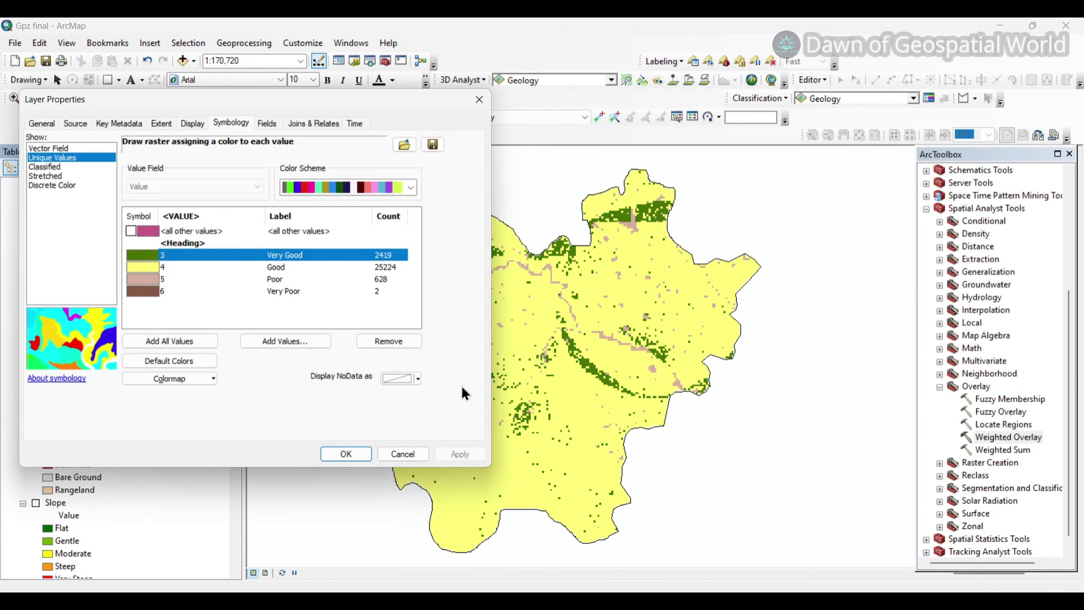
pyautogui.click(141, 252)
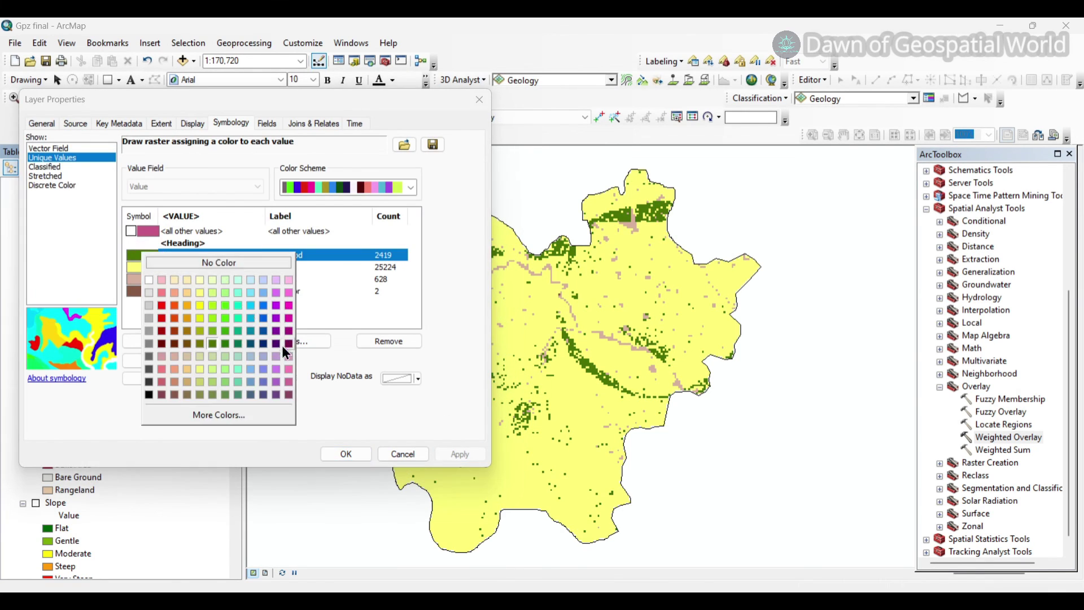
pyautogui.click(236, 345)
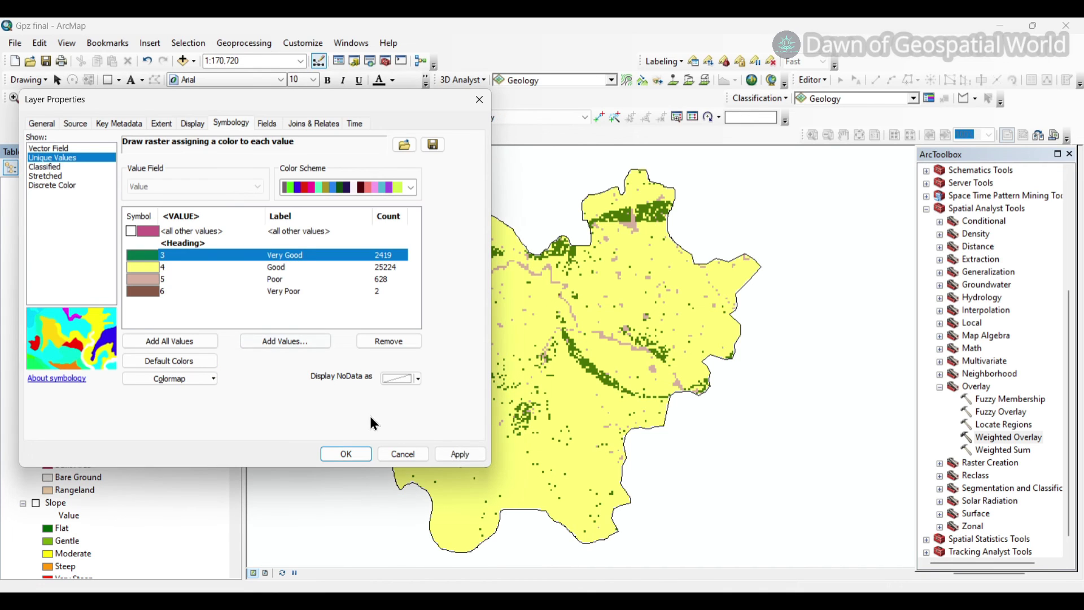
pyautogui.click(446, 455)
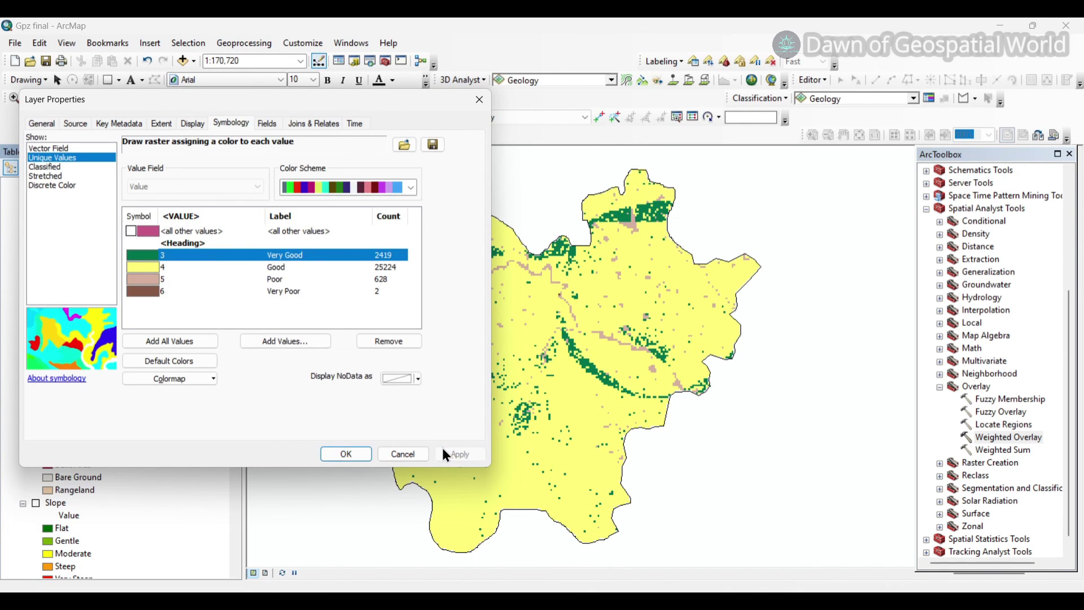
pyautogui.click(354, 453)
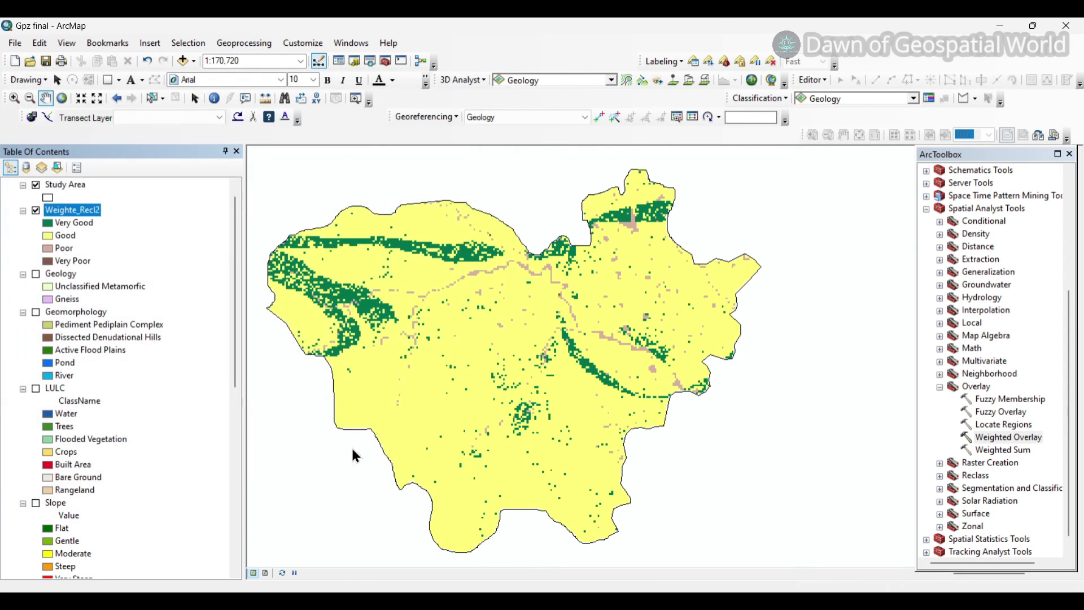
# Rename the Weighte_Recl2 layer to 'Groundwater Potential Zone Map' in its properties.
pyautogui.moveTo(402, 302); pyautogui.dragTo(429, 304)
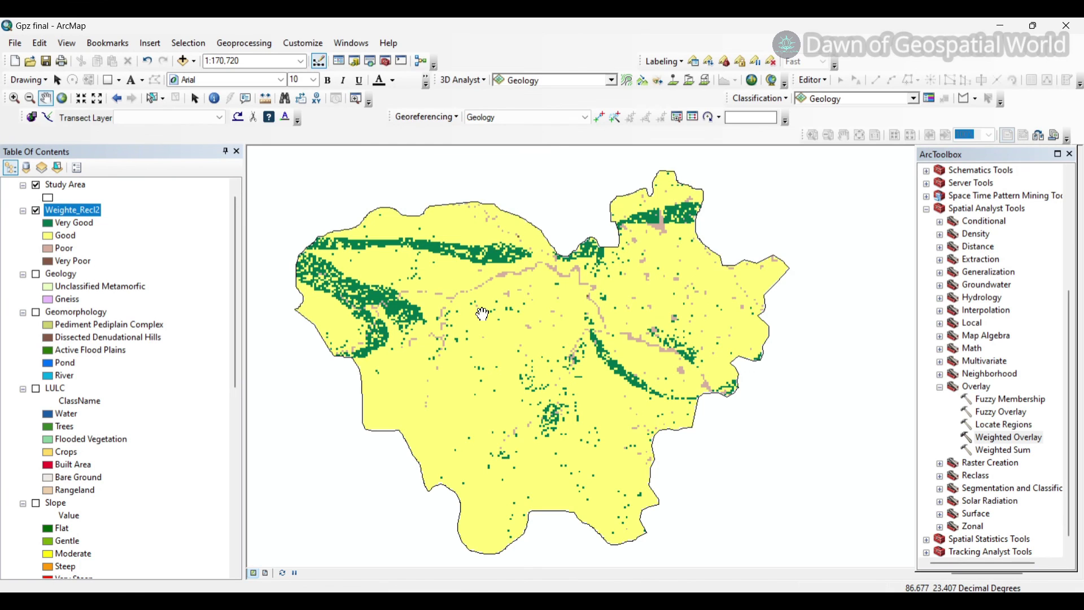
pyautogui.rightClick(79, 212)
pyautogui.click(135, 415)
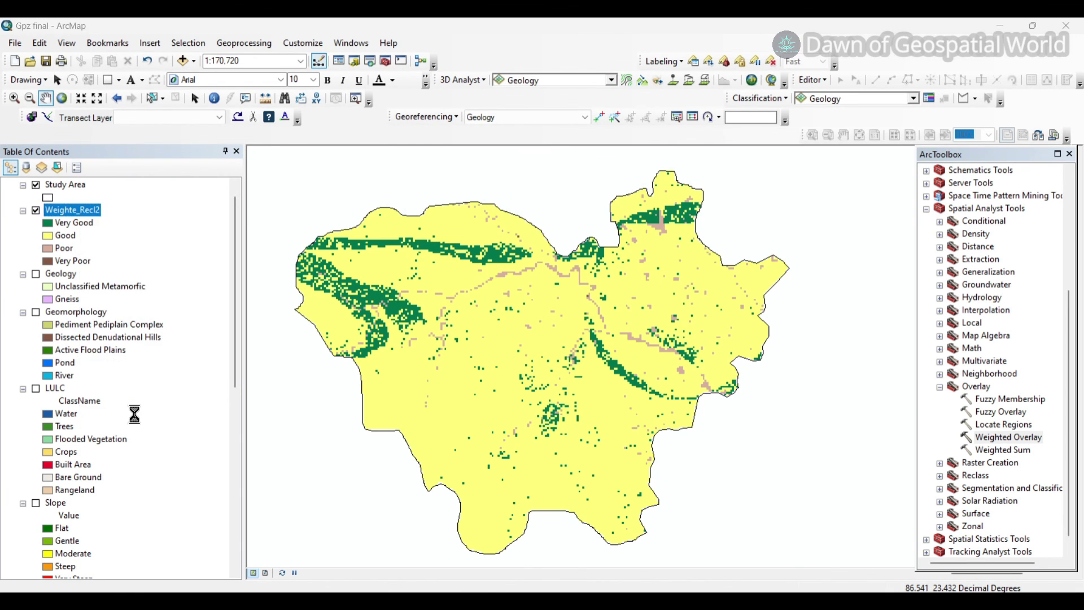
pyautogui.write('Groundwater Potential Zone Map')
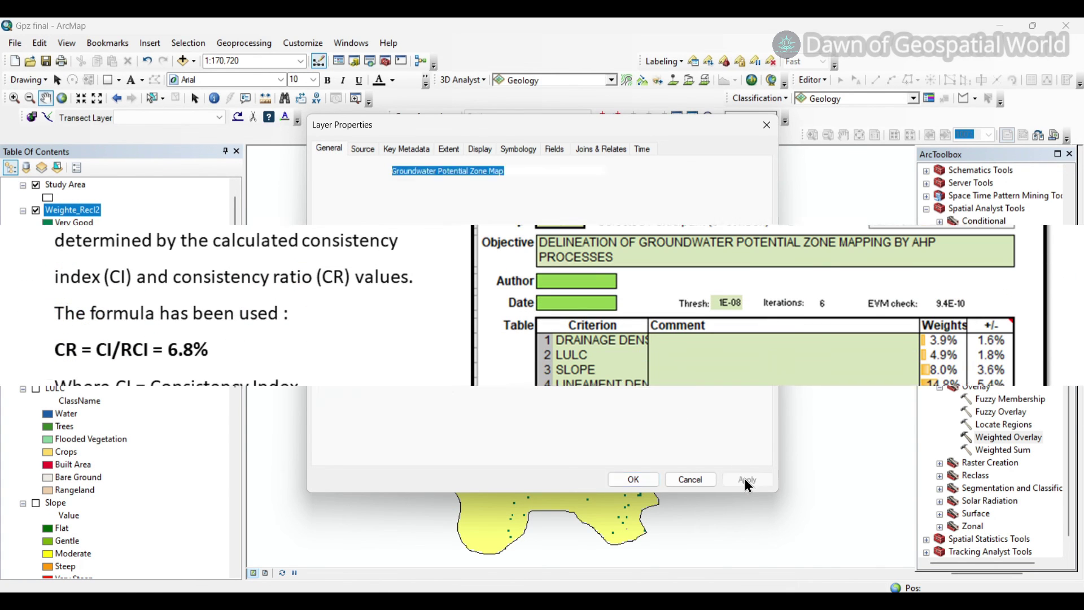